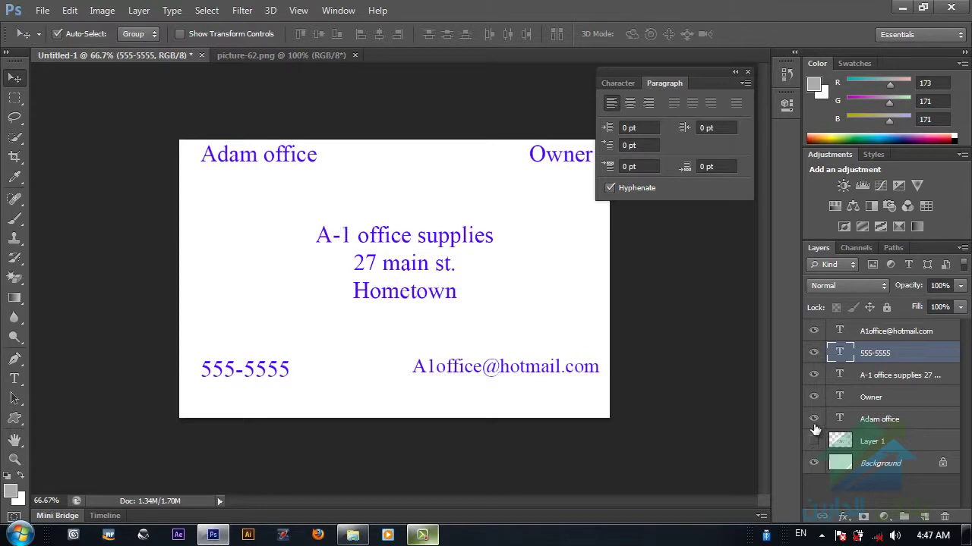
pyautogui.click(814, 441)
pyautogui.moveTo(814, 419); pyautogui.dragTo(814, 331)
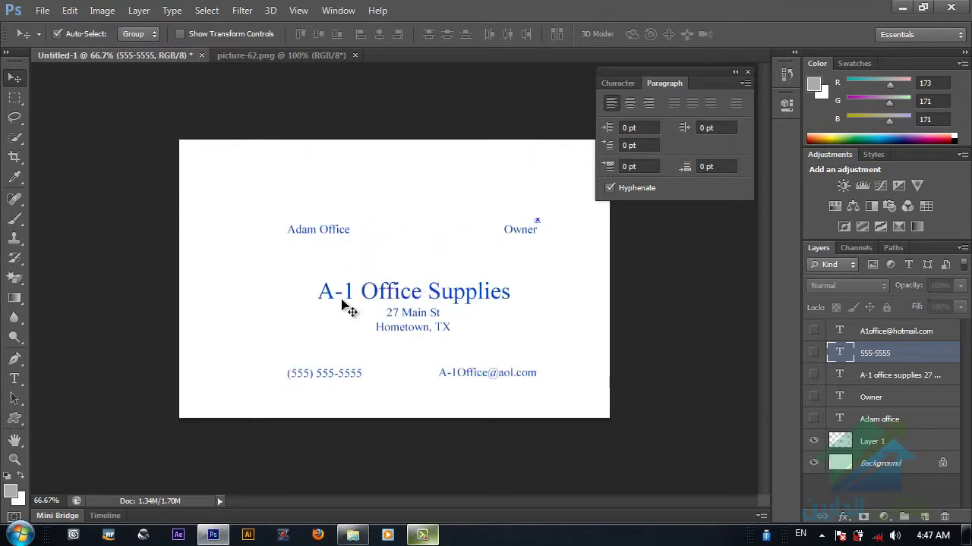
pyautogui.moveTo(438, 321); pyautogui.dragTo(419, 292)
pyautogui.click(814, 441)
pyautogui.moveTo(814, 331); pyautogui.dragTo(814, 419)
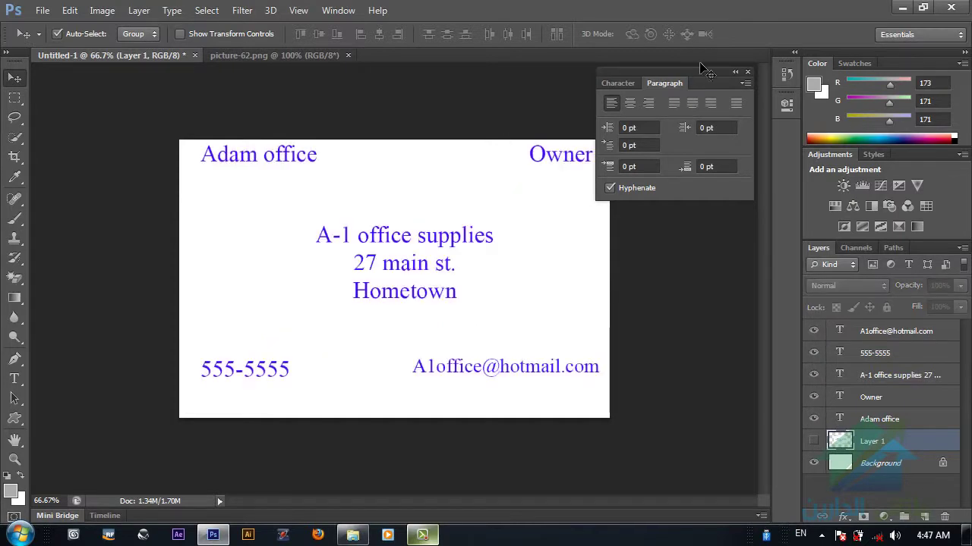
pyautogui.moveTo(716, 72); pyautogui.dragTo(731, 72)
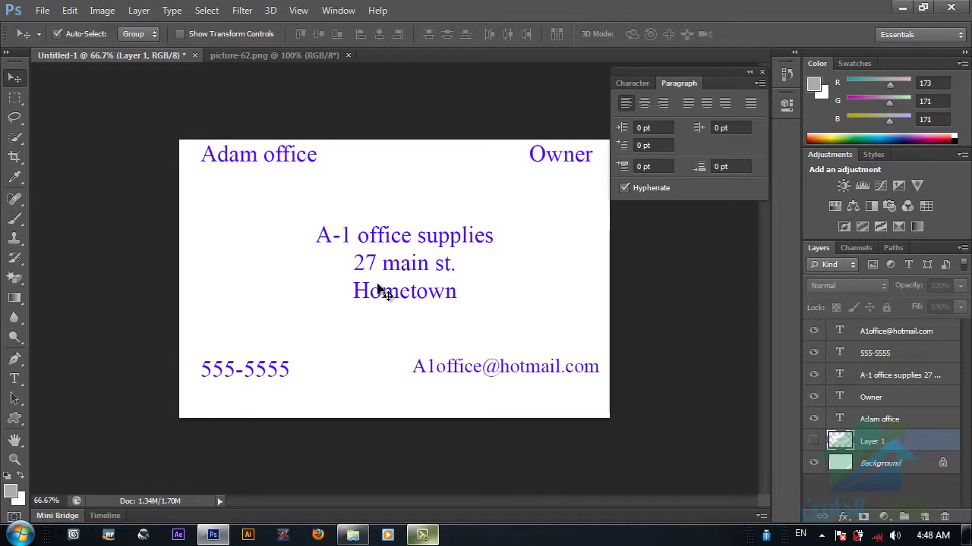
# Step: Move the address text block down and to the left
pyautogui.click(388, 248)
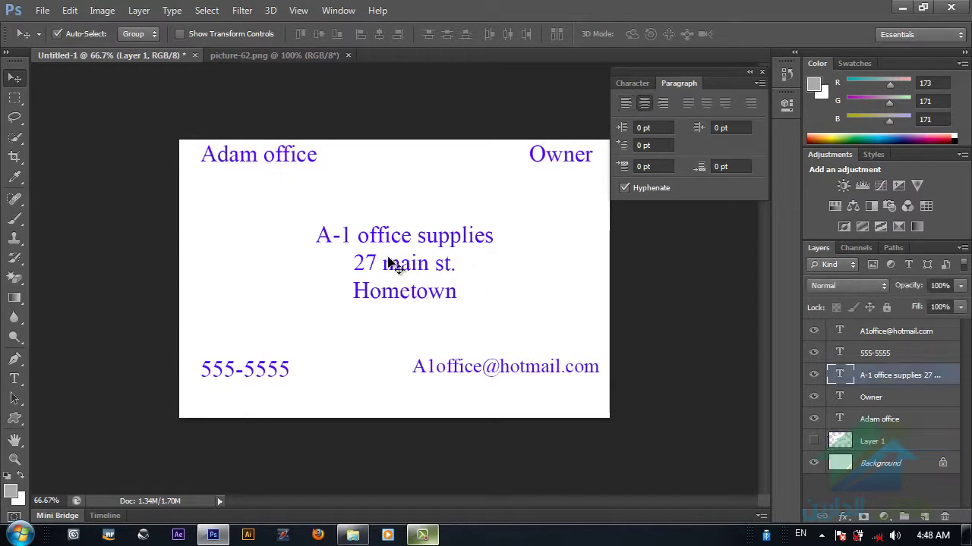
pyautogui.moveTo(456, 251); pyautogui.dragTo(284, 403)
pyautogui.moveTo(275, 178); pyautogui.dragTo(261, 202)
# Step: Enlarge the name text from 46 to 89 pt and nudge it slightly up-left
pyautogui.doubleClick(838, 416)
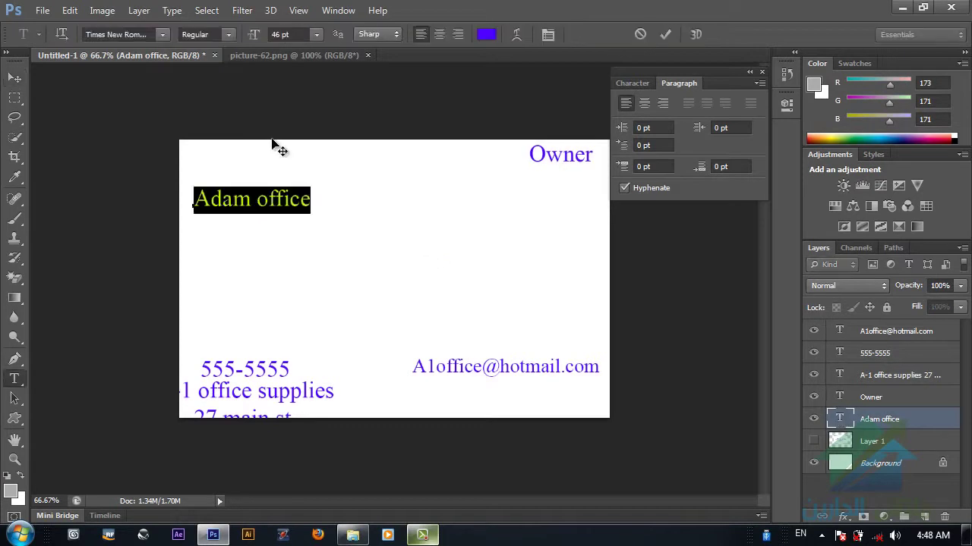
pyautogui.moveTo(252, 44); pyautogui.dragTo(282, 47)
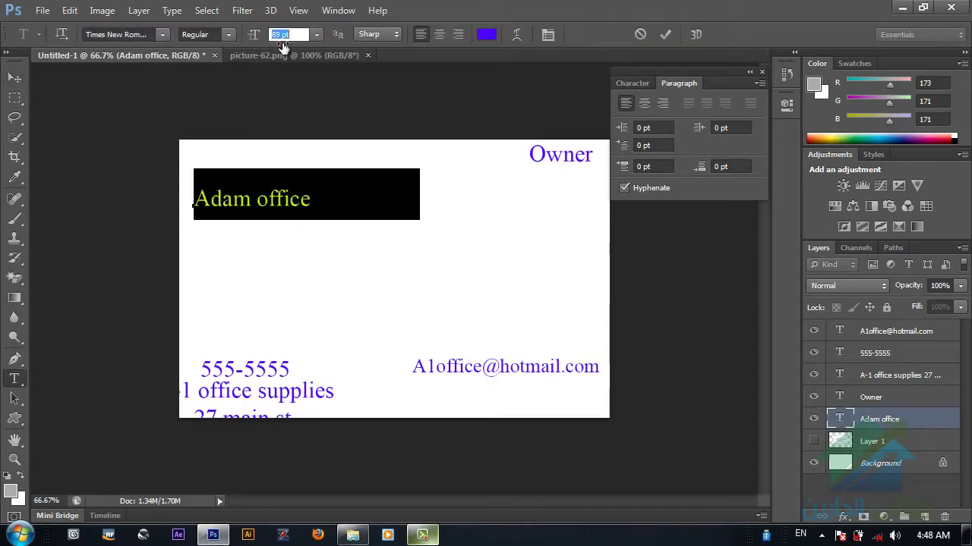
pyautogui.click(14, 77)
pyautogui.moveTo(263, 199); pyautogui.dragTo(258, 195)
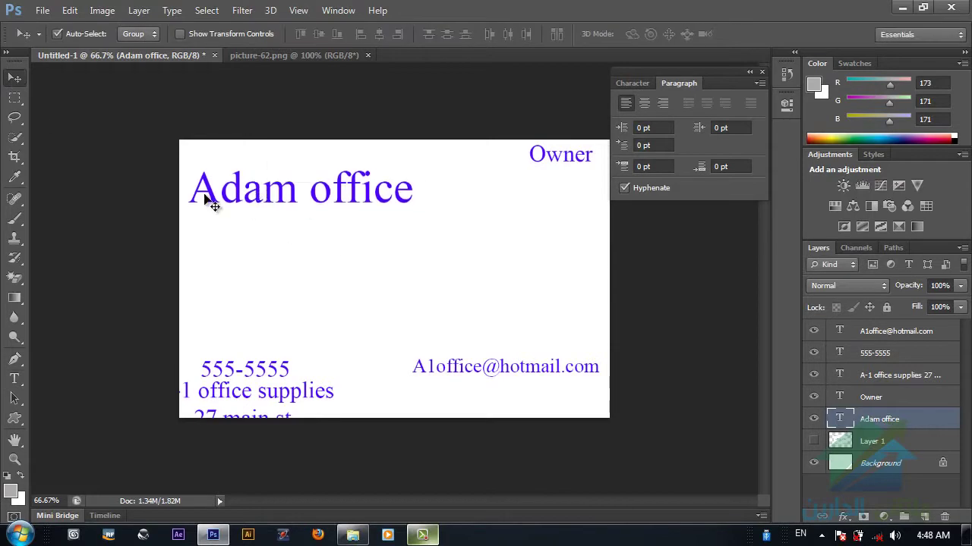
# Step: Change the name text font to Arial Black
pyautogui.doubleClick(841, 419)
pyautogui.click(160, 34)
pyautogui.click(160, 34)
pyautogui.click(144, 31)
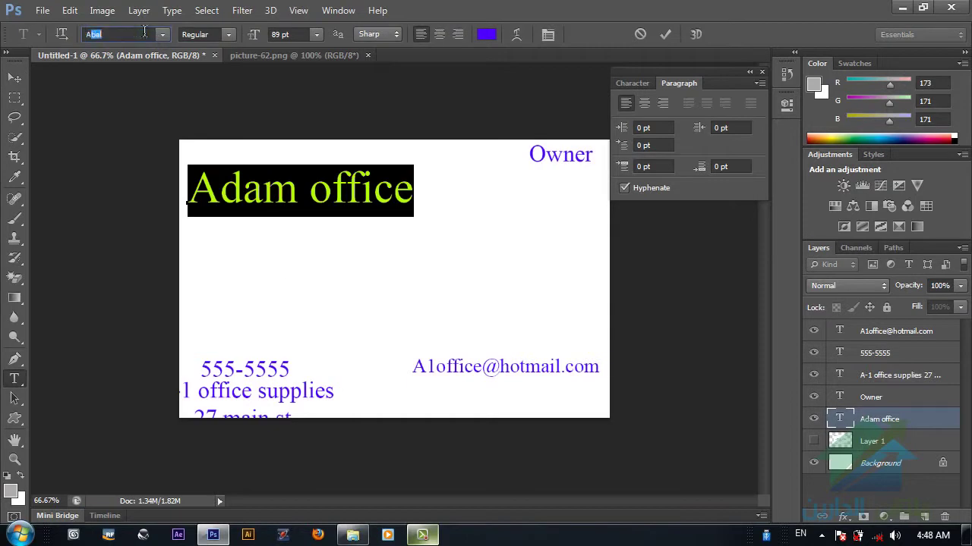
pyautogui.write('A')
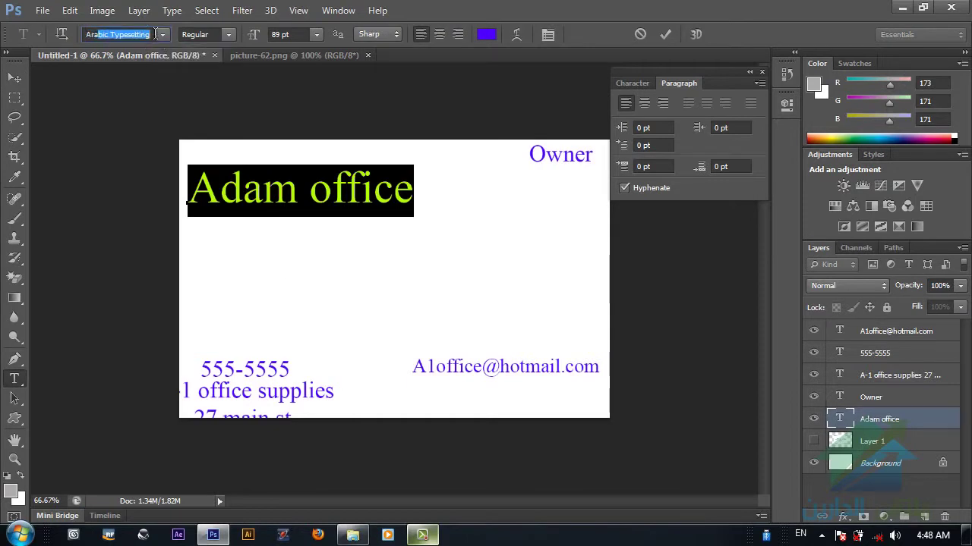
pyautogui.click(160, 35)
pyautogui.moveTo(328, 456); pyautogui.dragTo(319, 63)
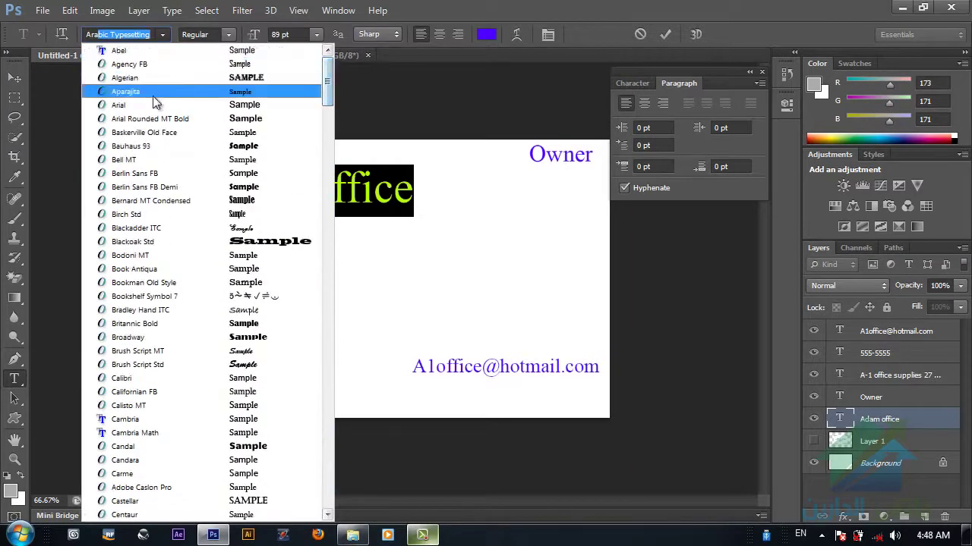
pyautogui.click(158, 104)
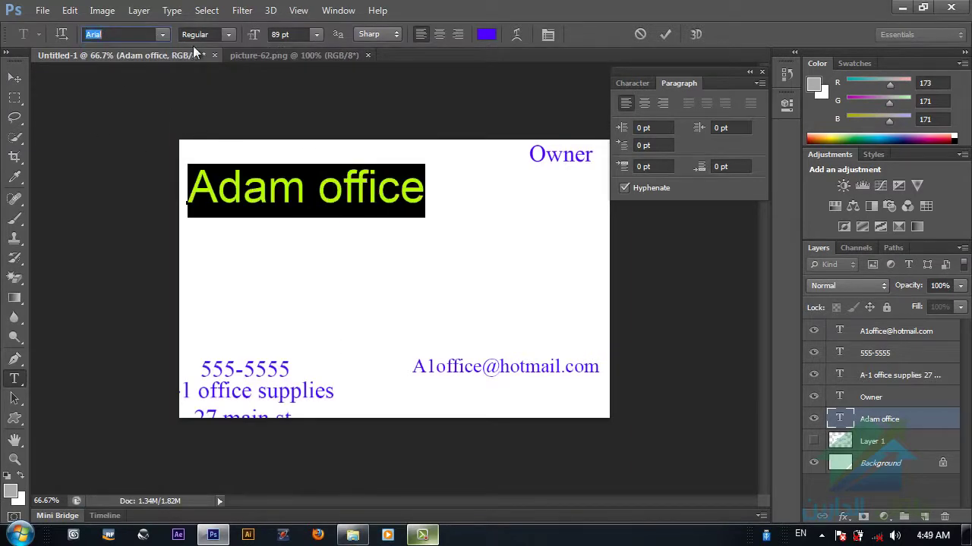
pyautogui.click(227, 34)
pyautogui.click(208, 112)
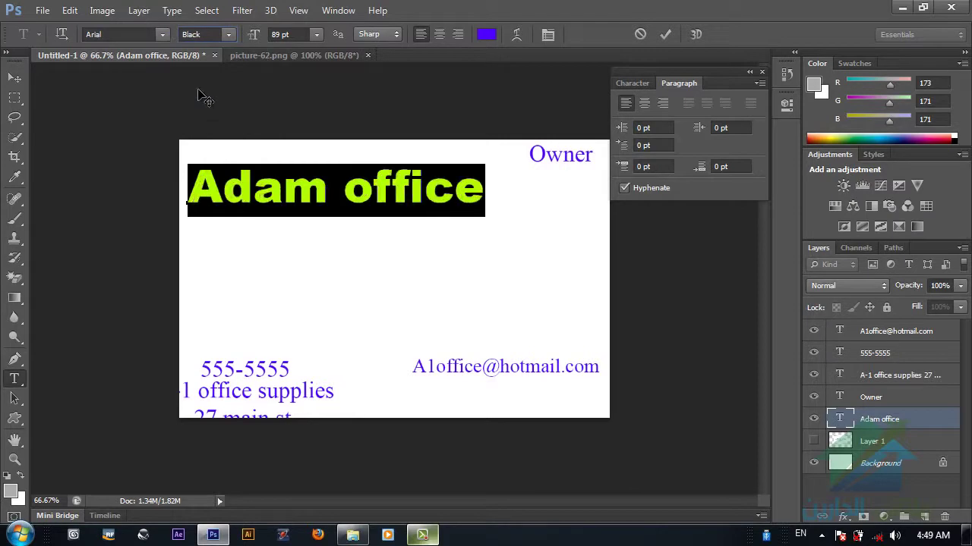
# Step: Shrink the name heading to 76 pt and move it to the top-left
pyautogui.moveTo(257, 36); pyautogui.dragTo(234, 58)
pyautogui.click(14, 78)
pyautogui.moveTo(286, 183); pyautogui.dragTo(332, 174)
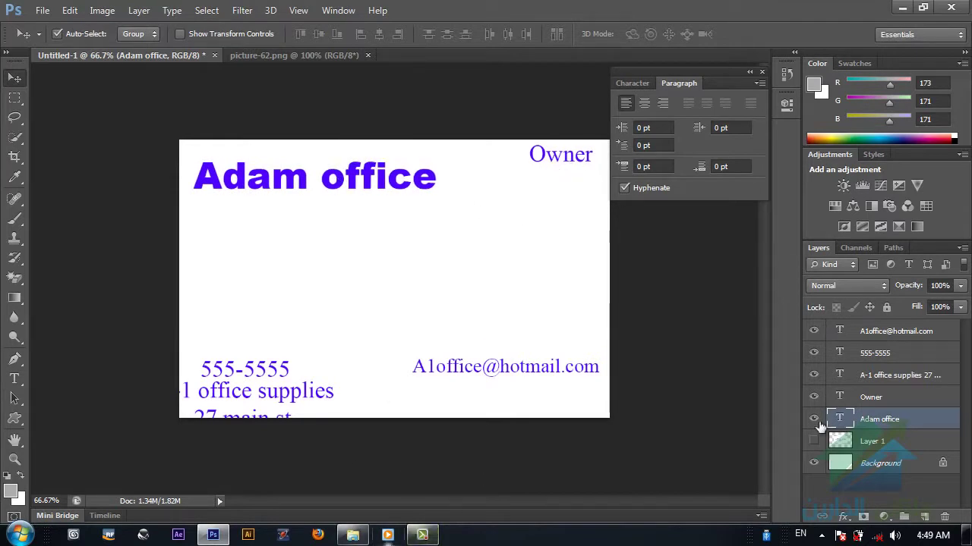
# Step: Compare the text against the reference card on a white background, then delete the separate Owner layer
pyautogui.keyDown('alt'); pyautogui.click(812, 441); pyautogui.keyUp('alt')
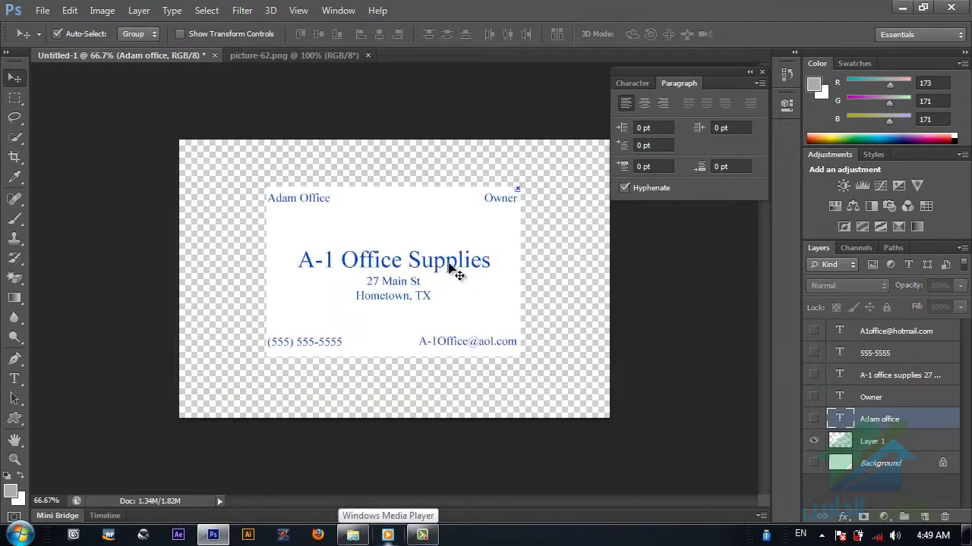
pyautogui.keyDown('alt'); pyautogui.click(813, 441); pyautogui.keyUp('alt')
pyautogui.keyDown('alt'); pyautogui.click(815, 445); pyautogui.keyUp('alt')
pyautogui.moveTo(814, 419); pyautogui.dragTo(810, 334)
pyautogui.click(814, 443)
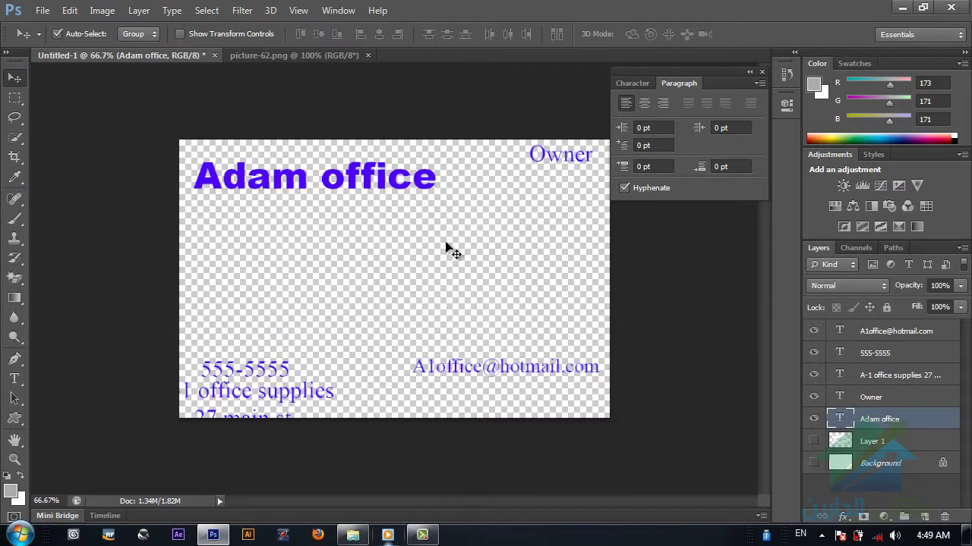
pyautogui.click(814, 463)
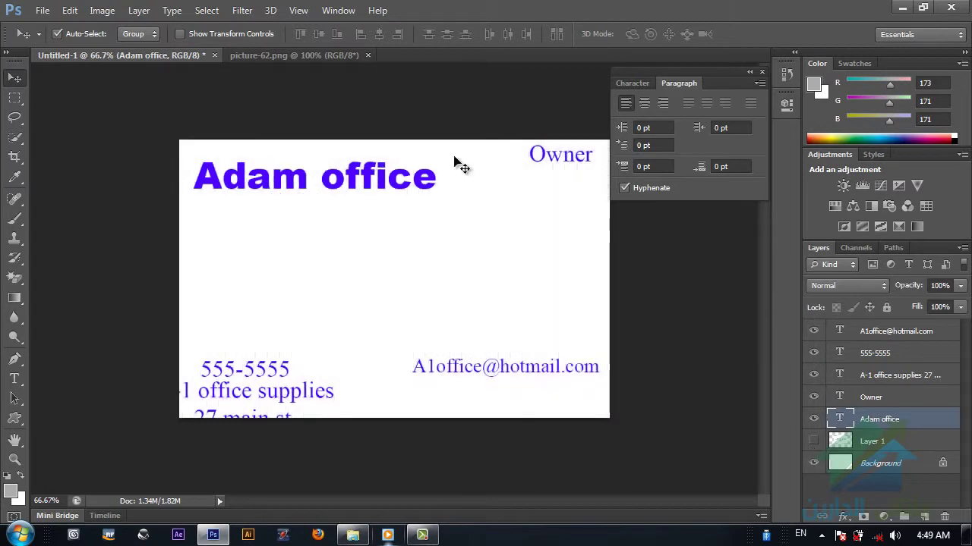
pyautogui.moveTo(574, 164); pyautogui.dragTo(235, 218)
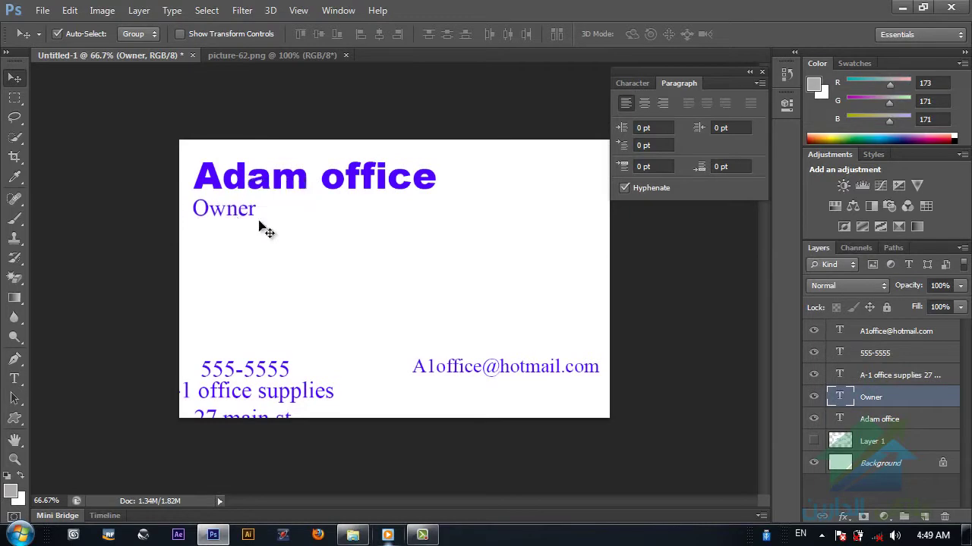
pyautogui.press('Delete')
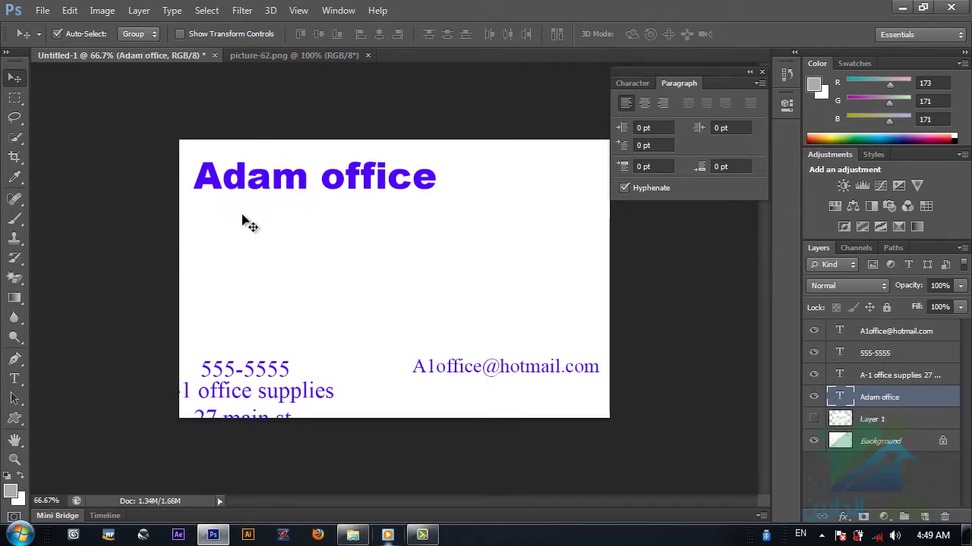
# Step: Add a new line 'owner' beneath the name in the heading text layer
pyautogui.doubleClick(841, 401)
pyautogui.click(438, 184)
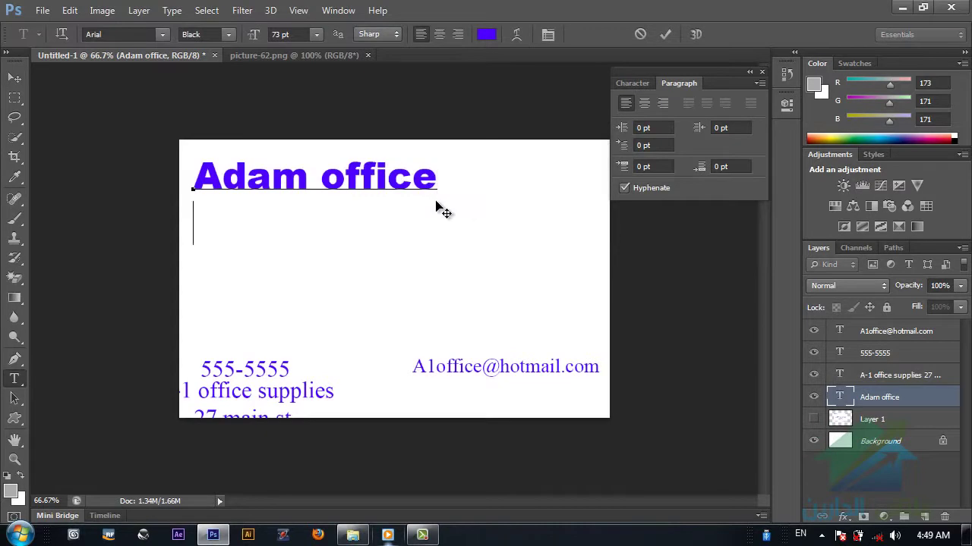
pyautogui.press('Return')
pyautogui.write('o')
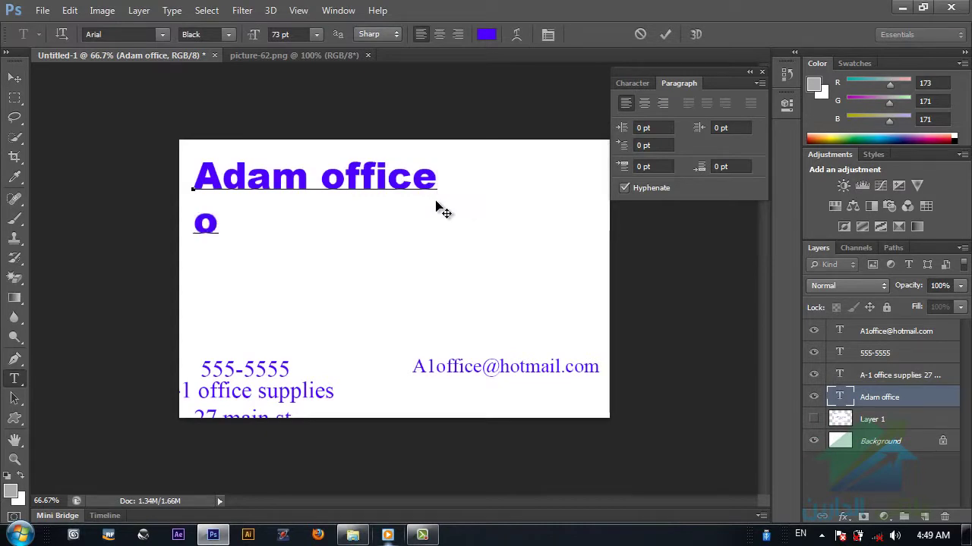
pyautogui.write('wner')
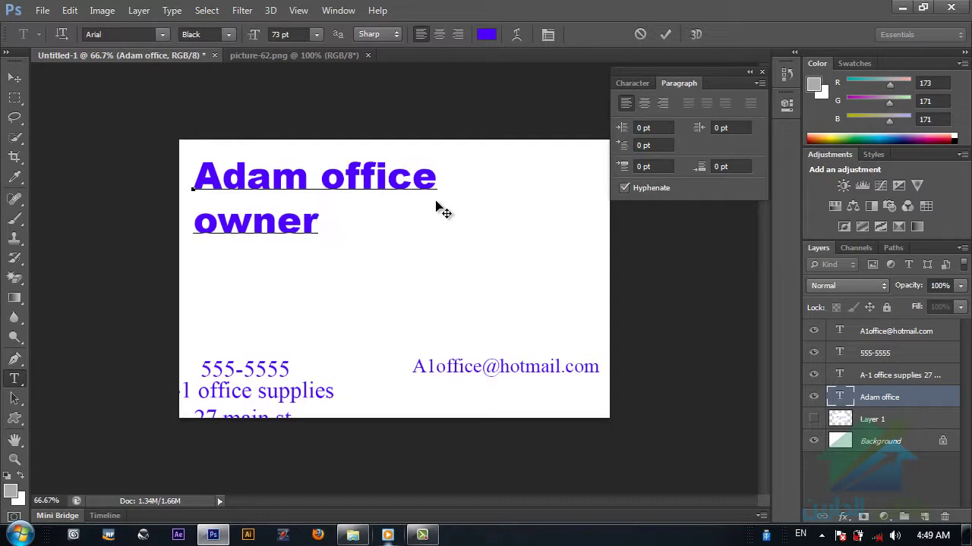
# Step: Set the word 'owner' to Arial Regular weight and commit the edit
pyautogui.press('Left')
pyautogui.hotkey('shift', 'Left')
pyautogui.hotkey('shift', 'Left')
pyautogui.hotkey('shift', 'Left')
pyautogui.hotkey('shift', 'Left')
pyautogui.moveTo(321, 224); pyautogui.dragTo(146, 210)
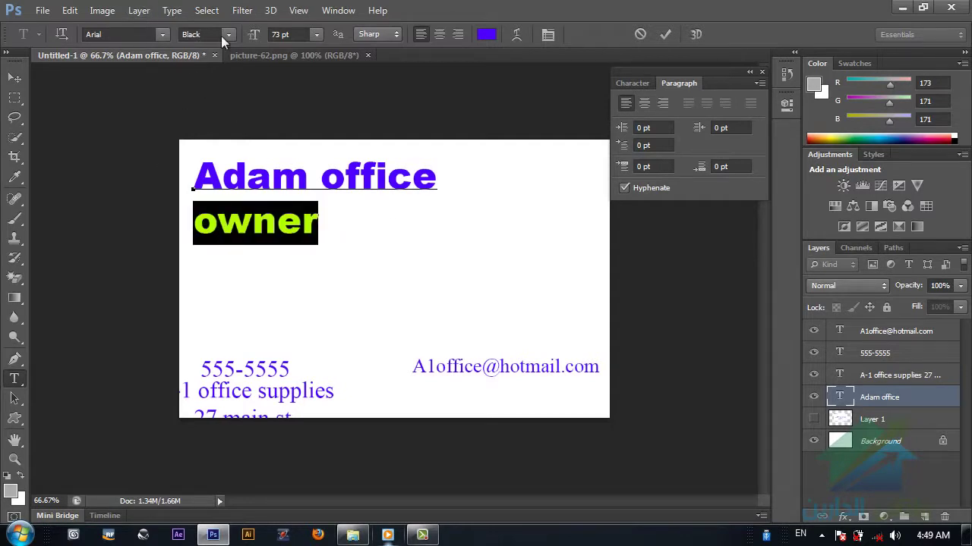
pyautogui.click(216, 34)
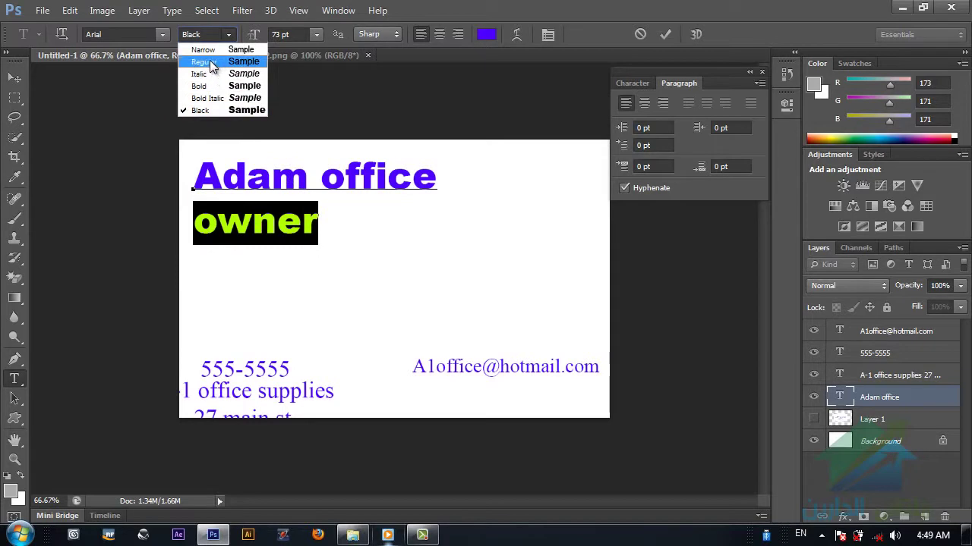
pyautogui.click(210, 61)
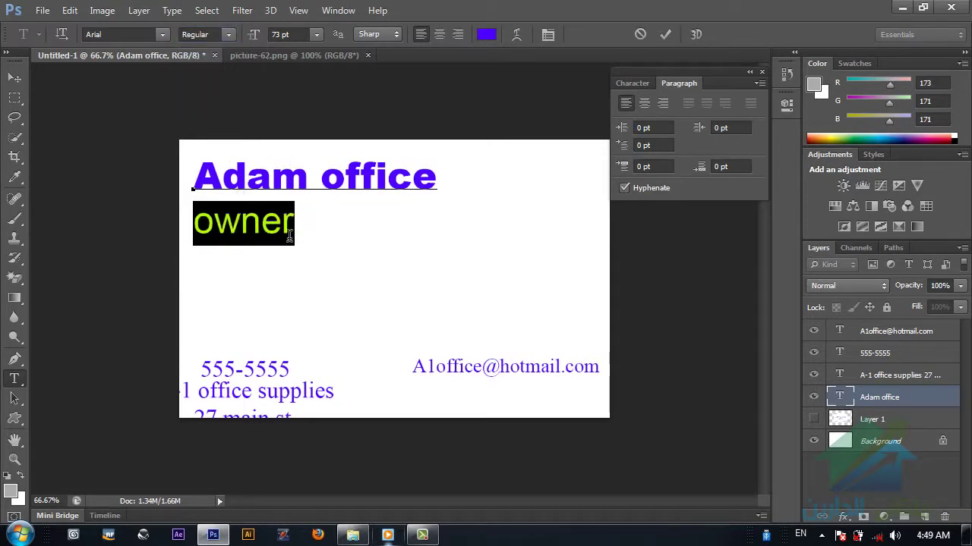
pyautogui.click(13, 77)
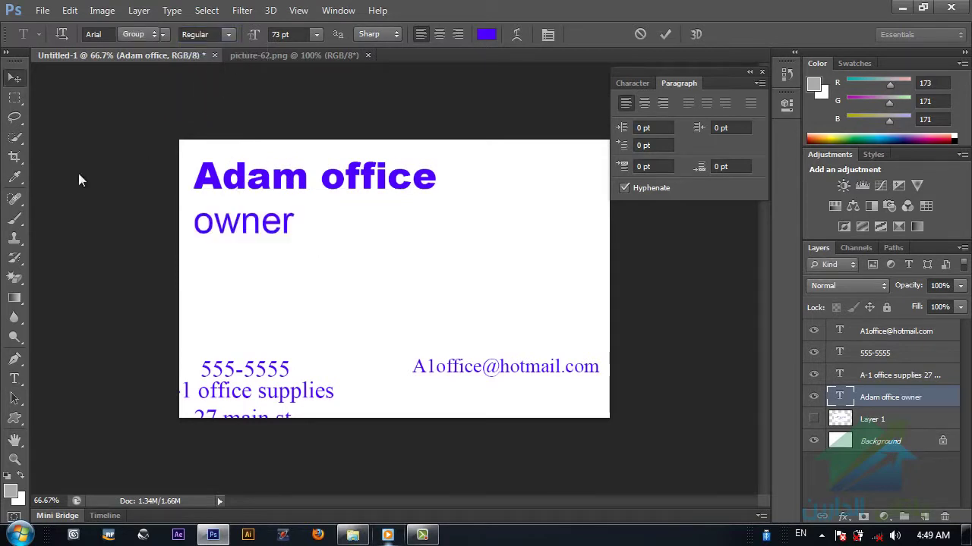
pyautogui.doubleClick(840, 397)
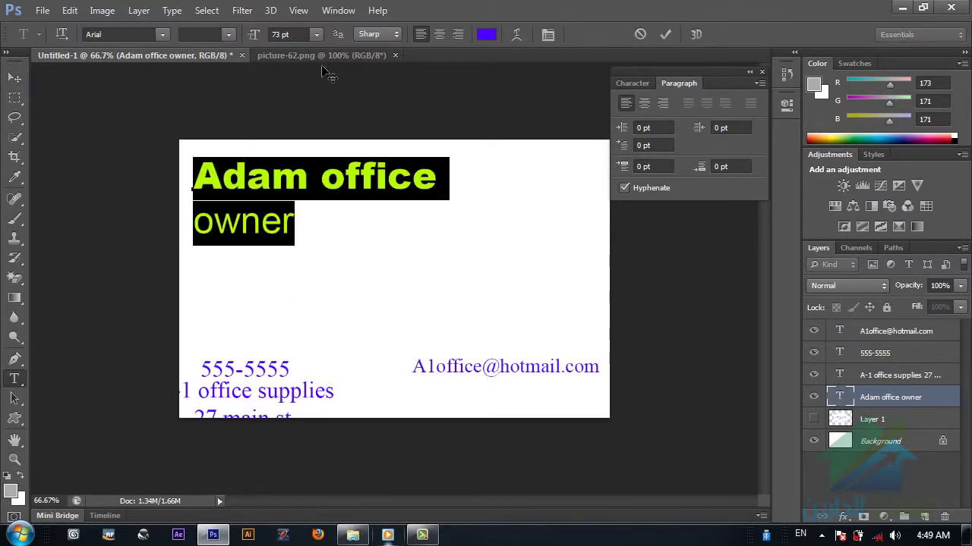
# Step: Position the Paragraph panel beside the canvas
pyautogui.moveTo(721, 82); pyautogui.dragTo(706, 80)
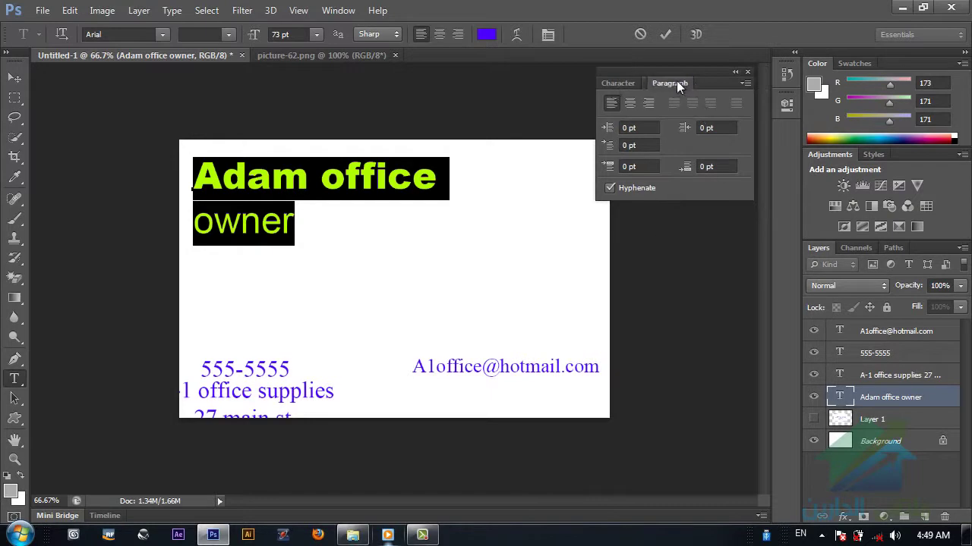
pyautogui.moveTo(680, 70); pyautogui.dragTo(681, 70)
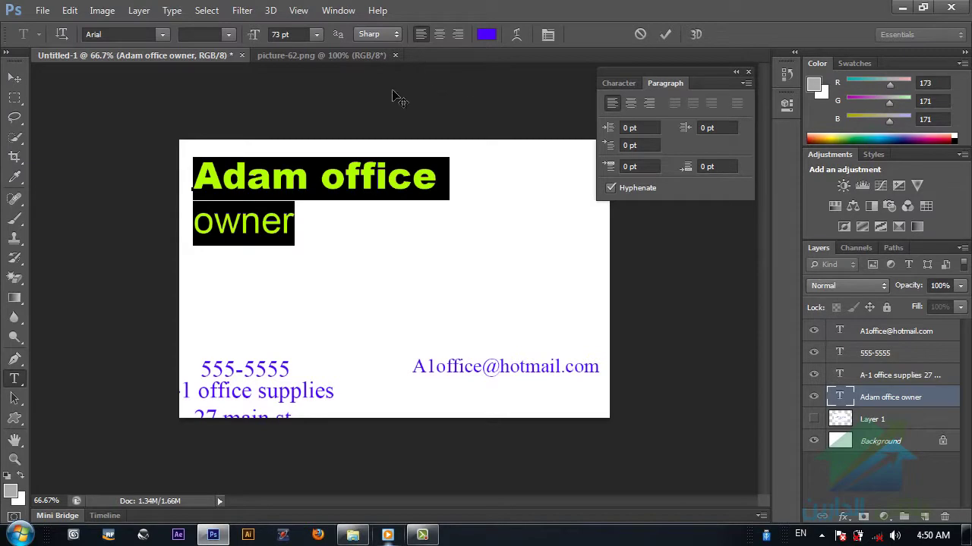
pyautogui.click(337, 11)
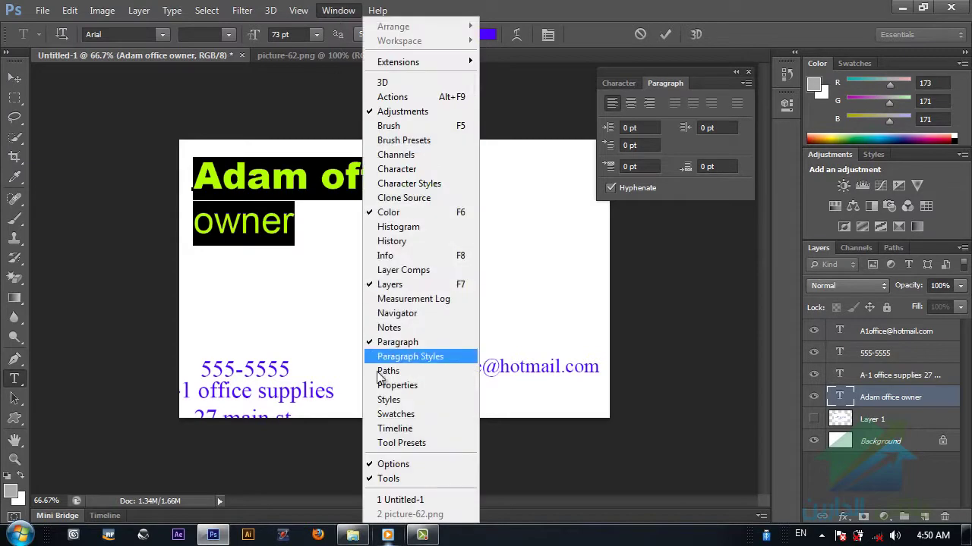
pyautogui.moveTo(708, 82); pyautogui.dragTo(704, 85)
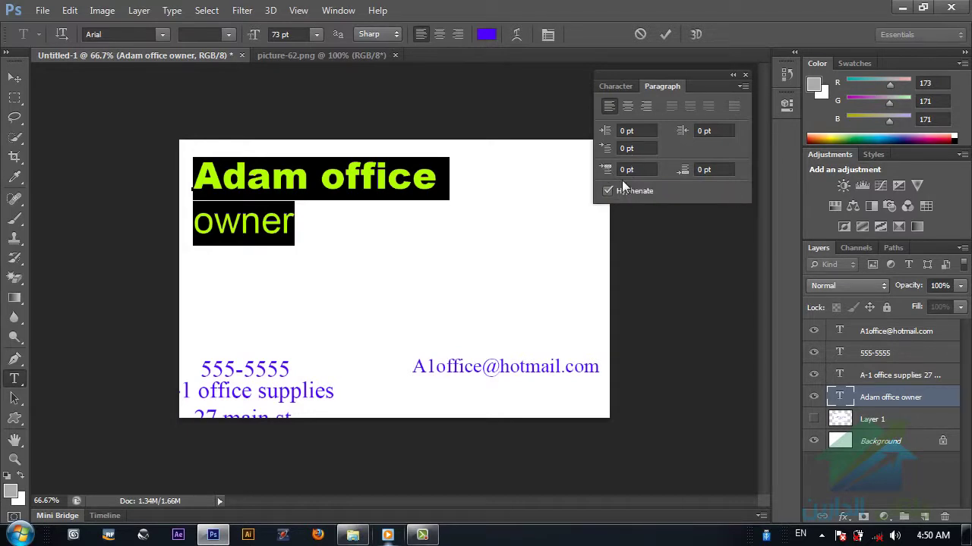
# Step: Set the paragraph space before and space after to 0 pt
pyautogui.moveTo(607, 174); pyautogui.dragTo(480, 183)
pyautogui.moveTo(605, 171); pyautogui.dragTo(779, 182)
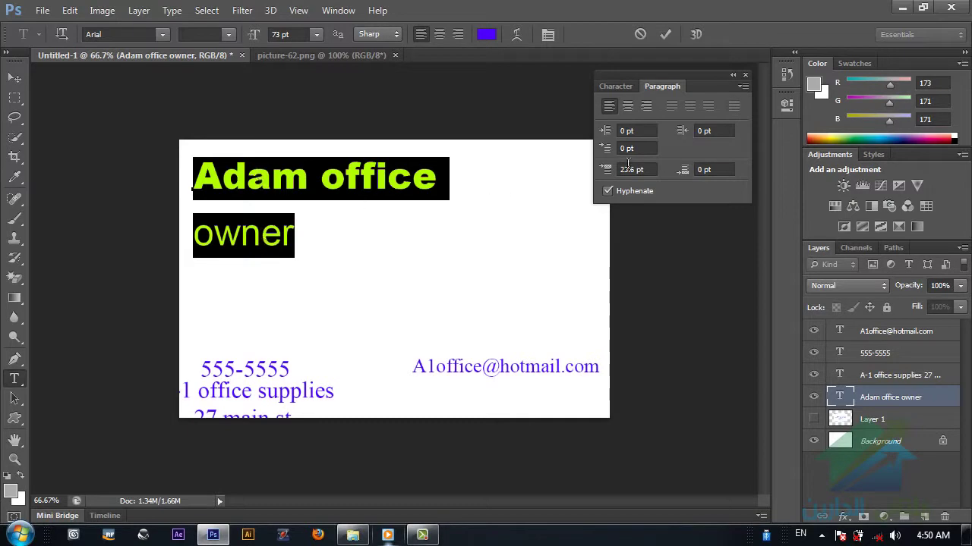
pyautogui.click(652, 170)
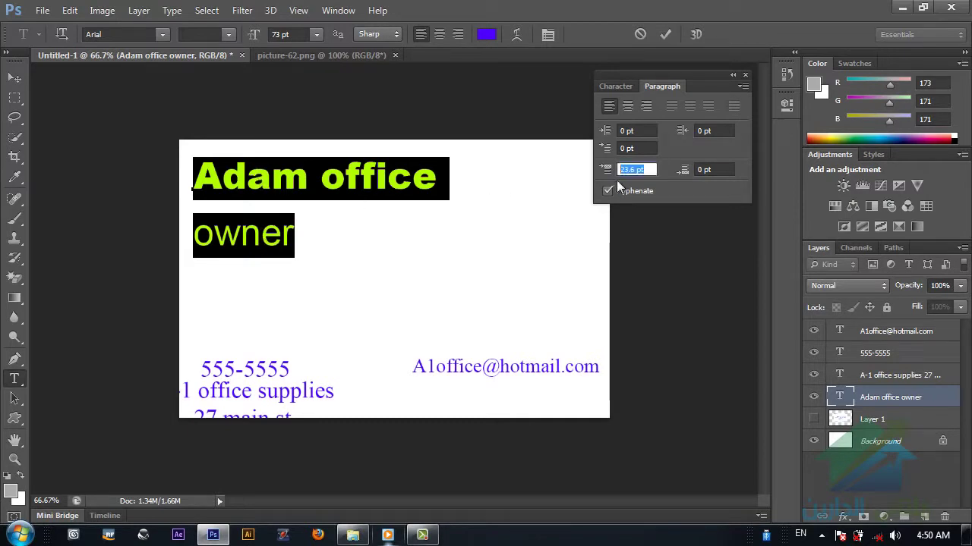
pyautogui.write('0')
pyautogui.moveTo(681, 179); pyautogui.dragTo(661, 178)
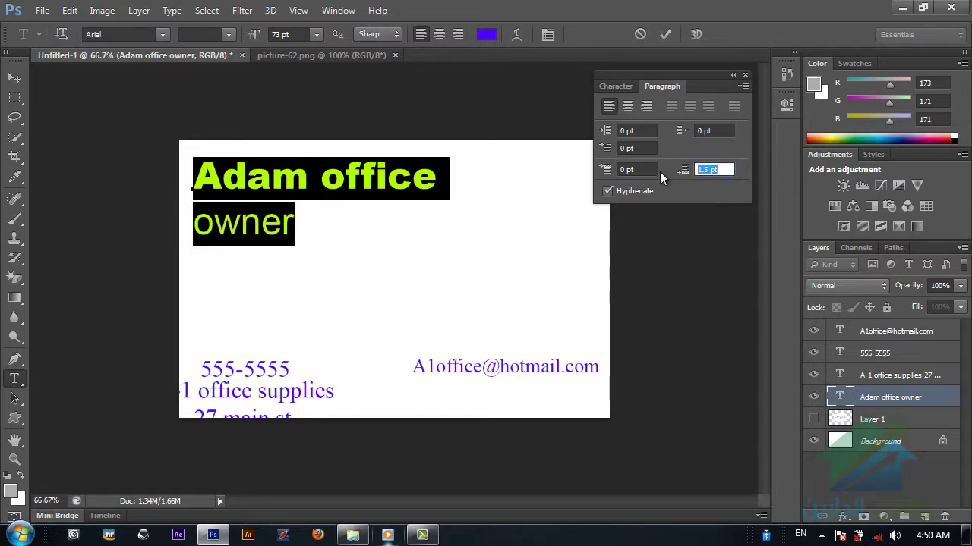
pyautogui.write('0')
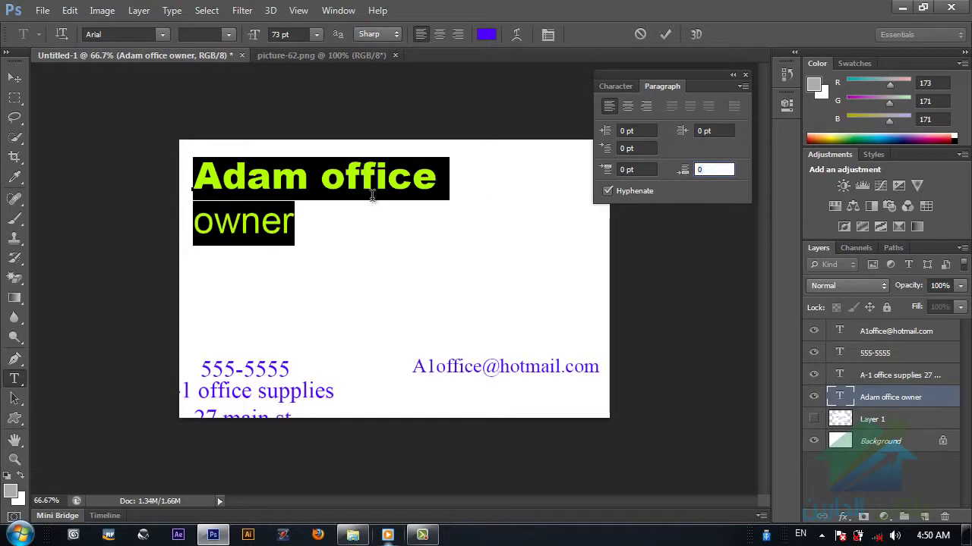
pyautogui.press('Return')
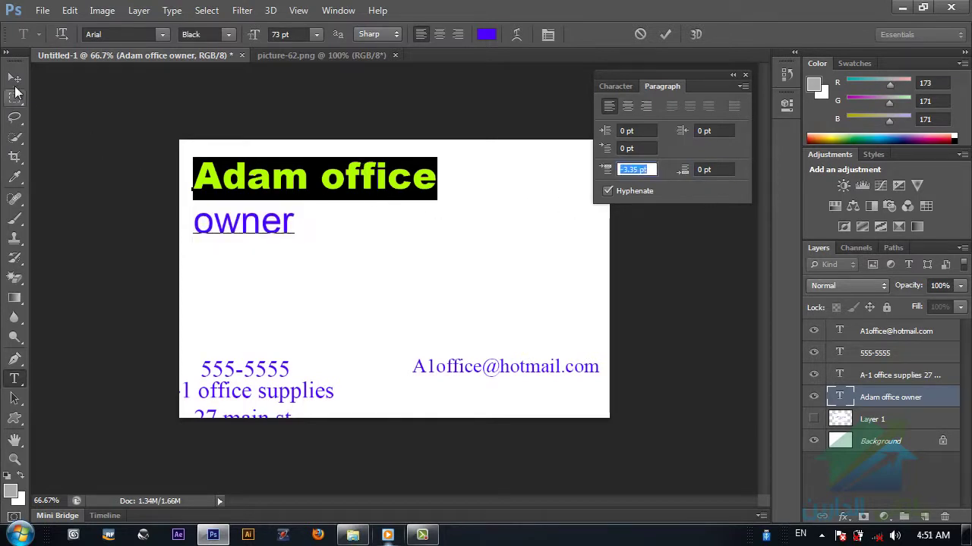
pyautogui.press('v')
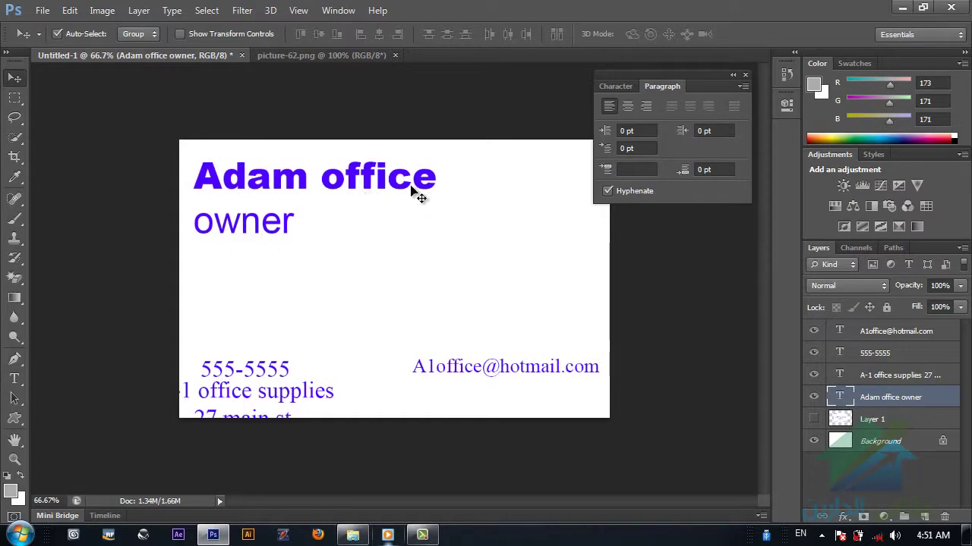
# Step: Reduce the space after to -17.55 pt to pull 'owner' upward
pyautogui.doubleClick(838, 397)
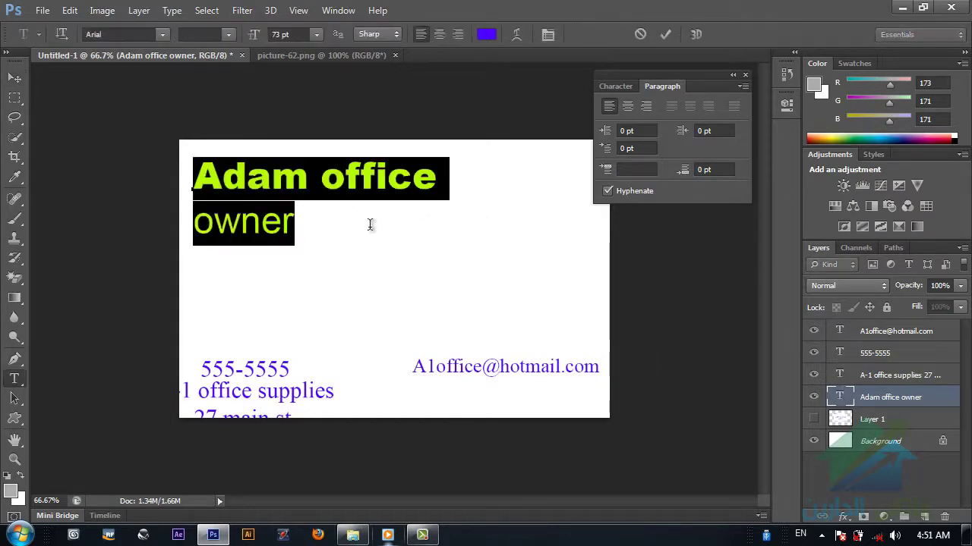
pyautogui.click(605, 176)
pyautogui.press('Return')
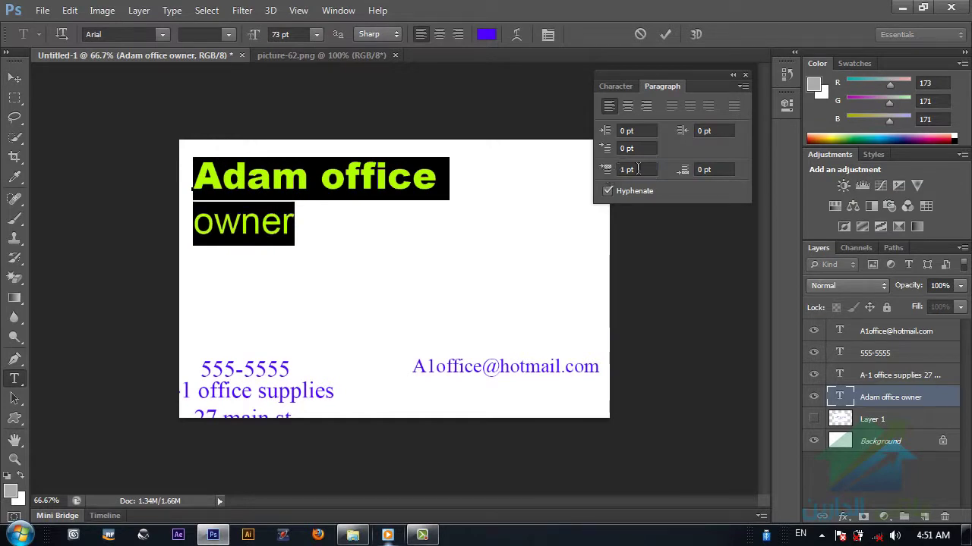
pyautogui.moveTo(607, 170); pyautogui.dragTo(392, 194)
pyautogui.moveTo(607, 172); pyautogui.dragTo(553, 182)
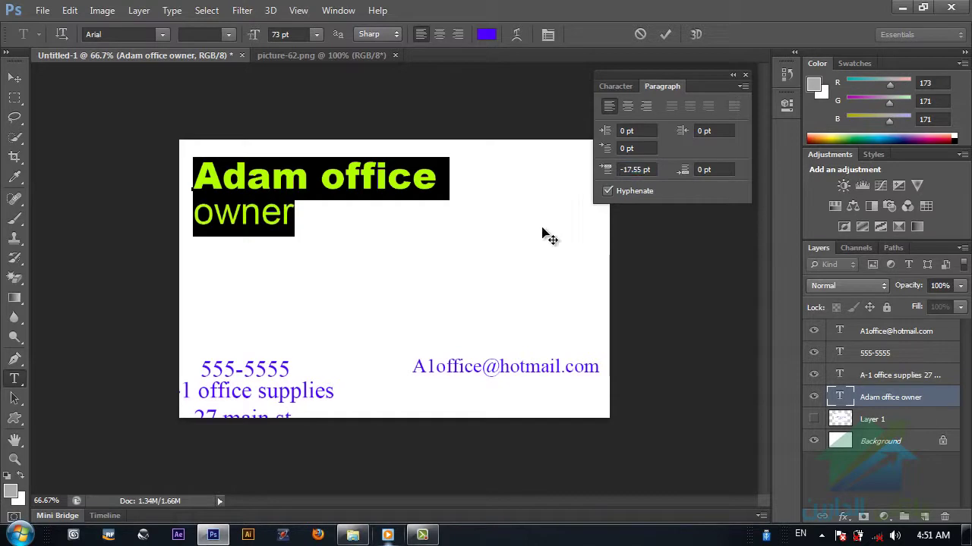
pyautogui.click(14, 78)
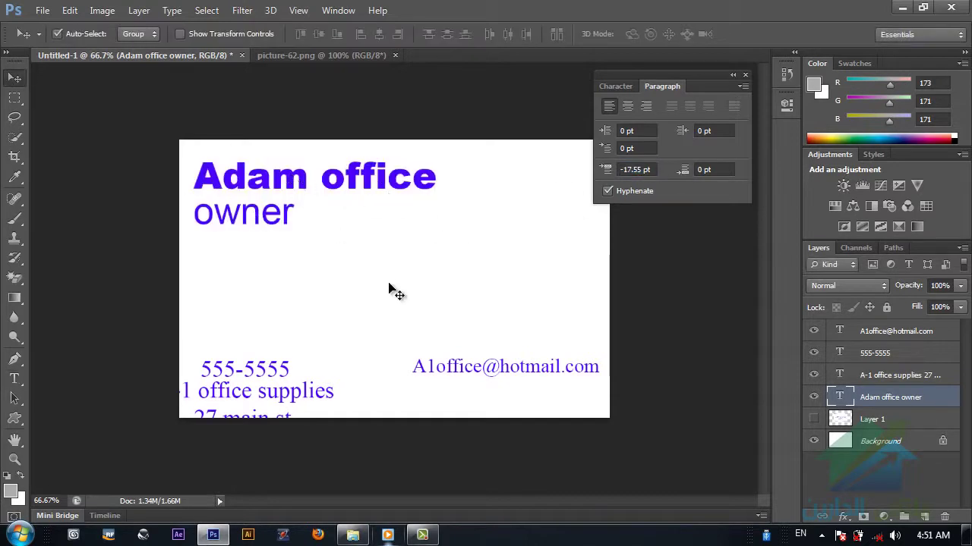
# Step: Shrink the word 'owner' from 73 pt to 66 pt
pyautogui.doubleClick(839, 396)
pyautogui.moveTo(289, 217); pyautogui.dragTo(191, 212)
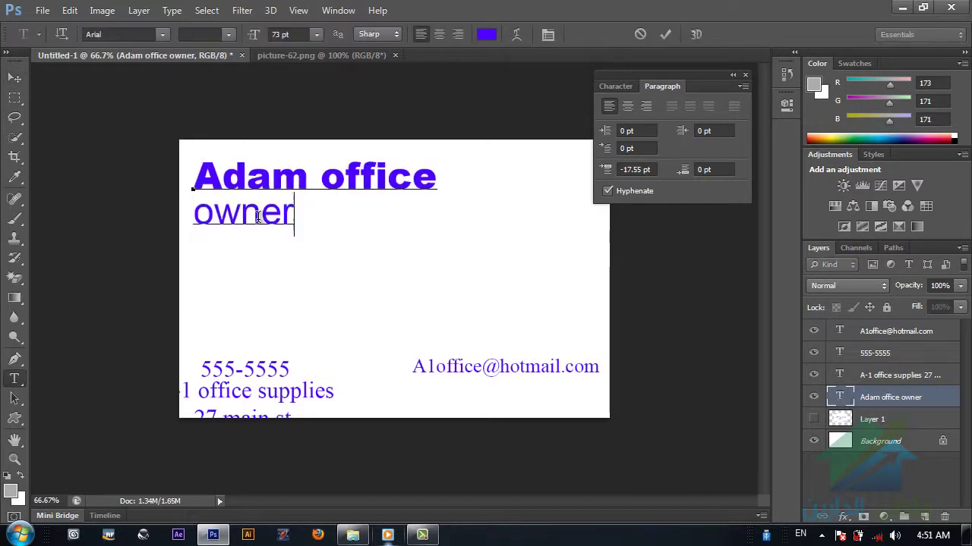
pyautogui.moveTo(253, 40); pyautogui.dragTo(250, 38)
pyautogui.click(13, 78)
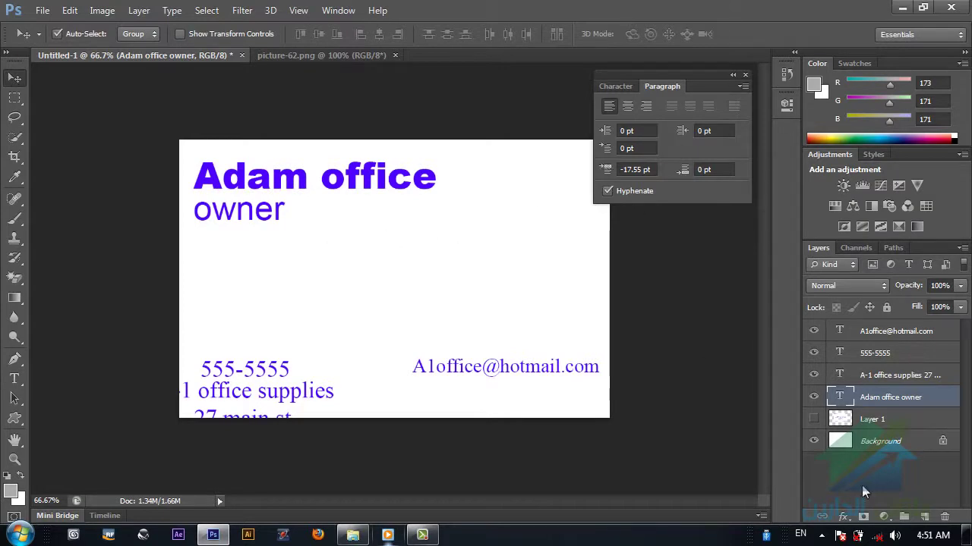
# Step: Fine-tune the heading's leading with Alt+Up/Down so 'owner' sits just below the office name
pyautogui.doubleClick(840, 397)
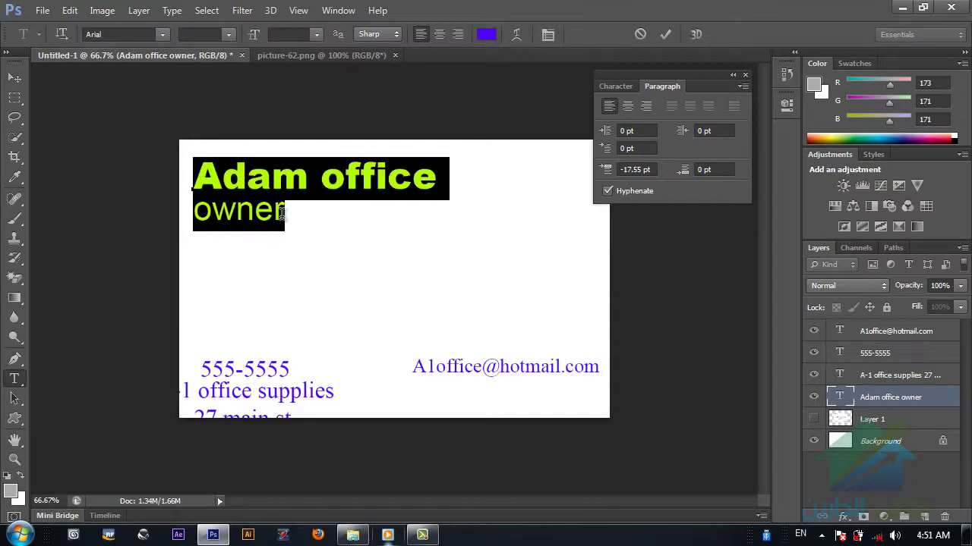
pyautogui.hotkey('alt', 'Up')
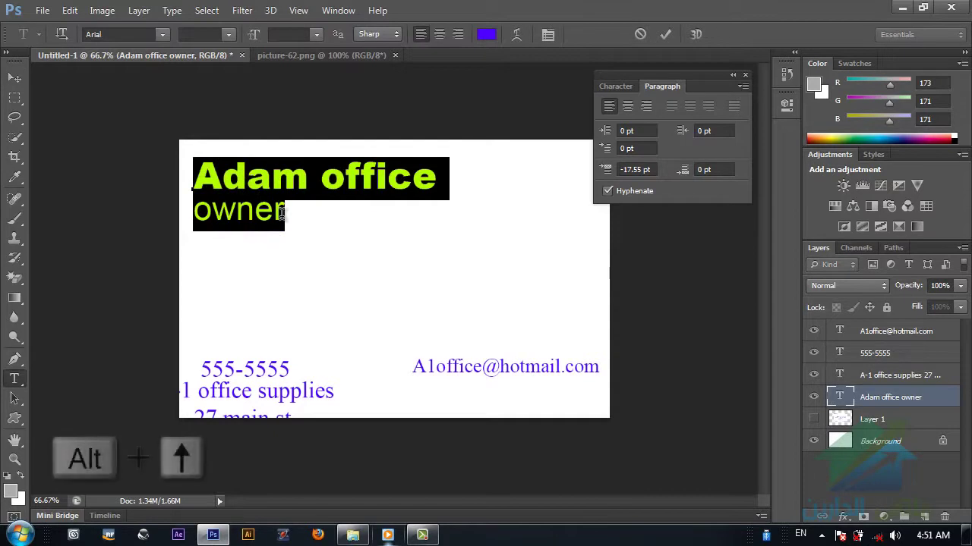
pyautogui.hotkey('alt', 'Up')
pyautogui.hotkey('alt', 'Up')
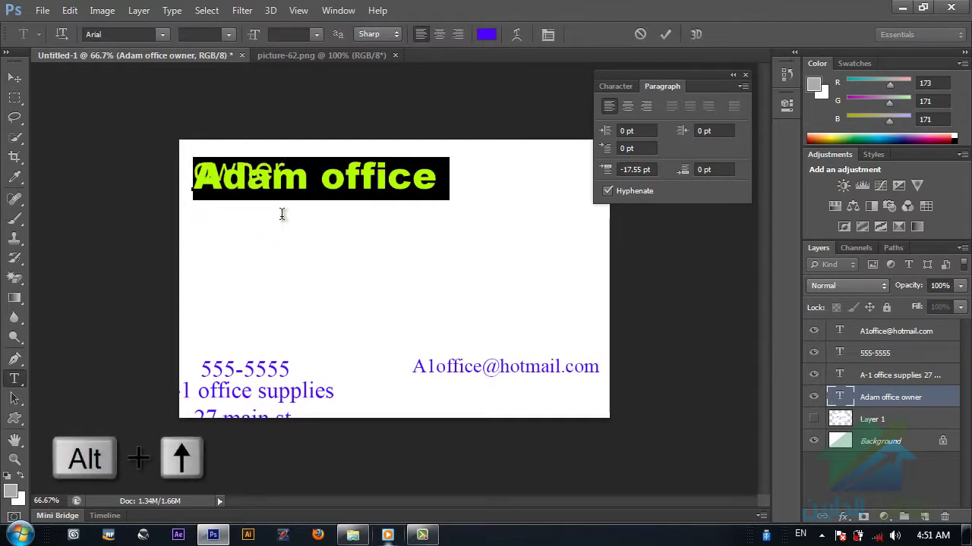
pyautogui.hotkey('alt', 'Down')
pyautogui.hotkey('alt', 'Down')
pyautogui.hotkey('alt', 'Down')
pyautogui.hotkey('alt', 'Down')
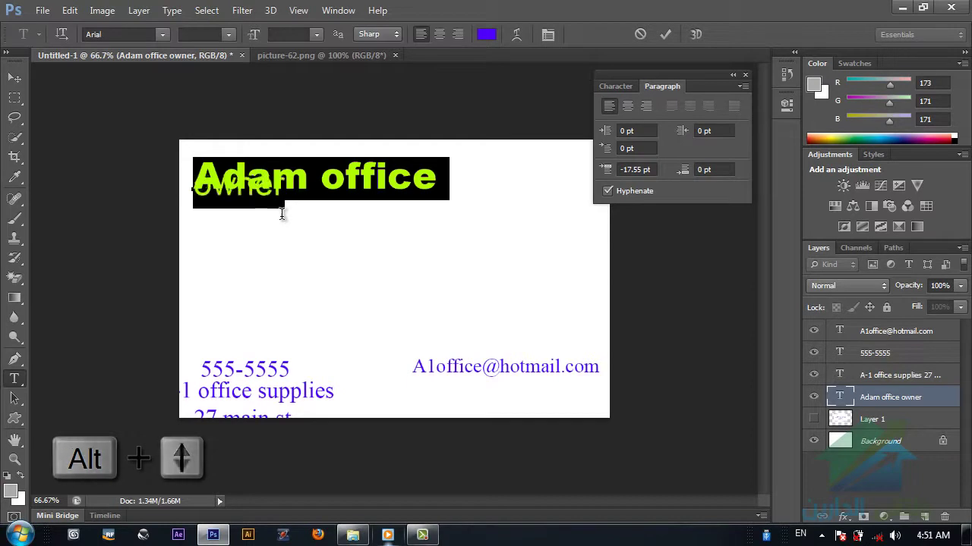
pyautogui.hotkey('alt', 'Down')
pyautogui.hotkey('alt', 'Down')
pyautogui.hotkey('alt', 'Down')
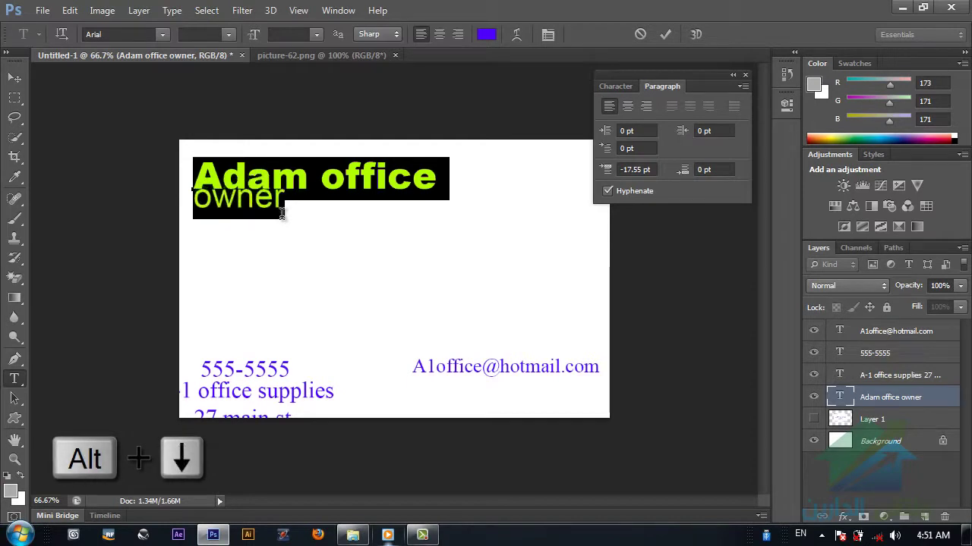
pyautogui.hotkey('alt', 'Down')
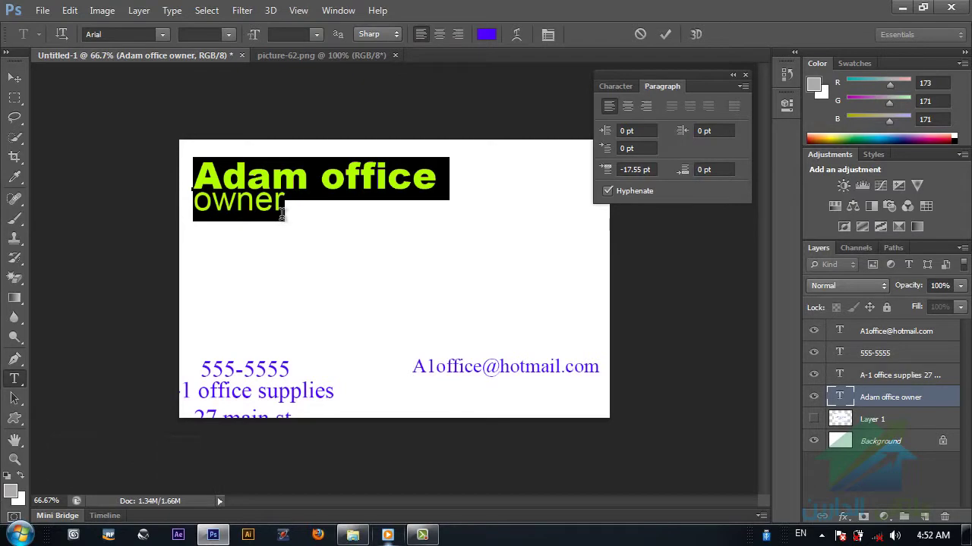
pyautogui.click(14, 78)
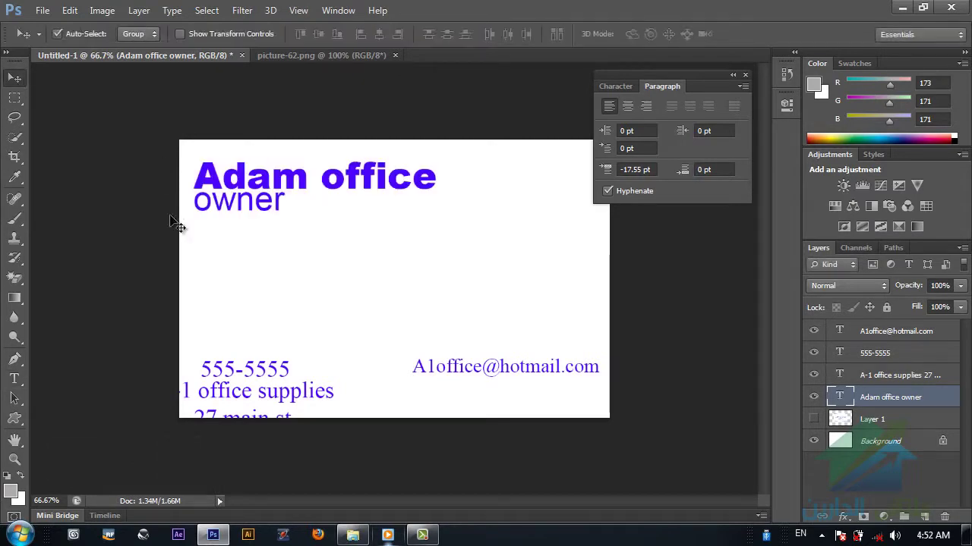
pyautogui.doubleClick(837, 398)
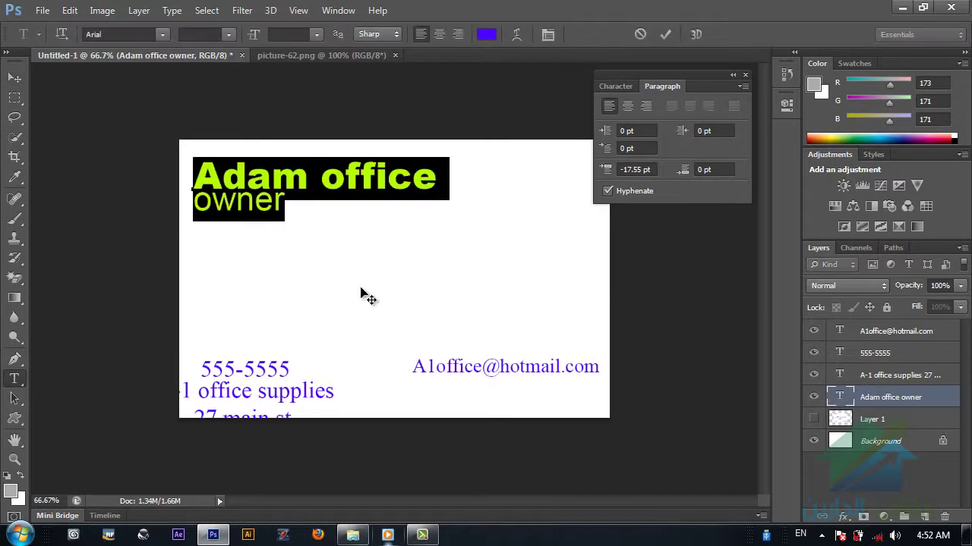
pyautogui.hotkey('alt', 'Down')
pyautogui.hotkey('alt', 'Down')
pyautogui.hotkey('alt', 'Down')
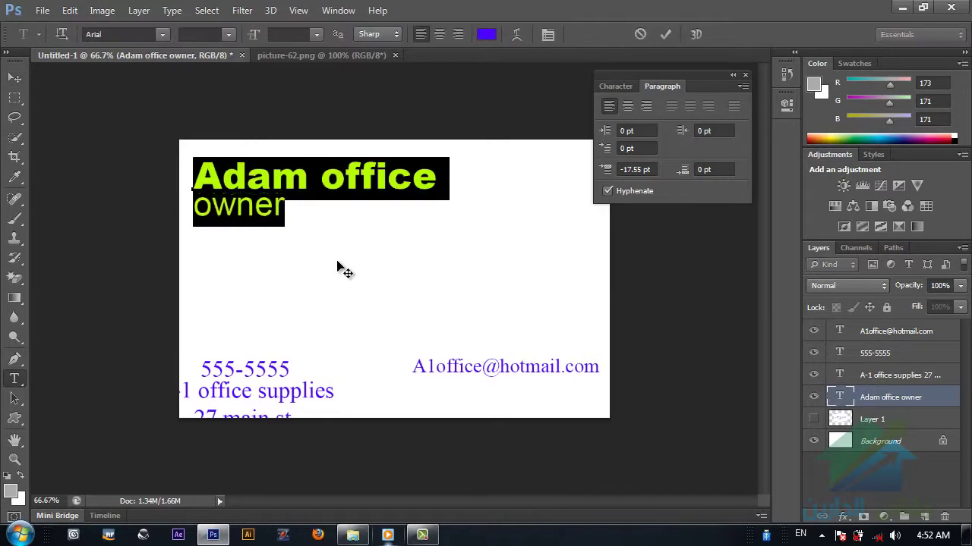
pyautogui.hotkey('alt', 'Down')
pyautogui.hotkey('alt', 'Down')
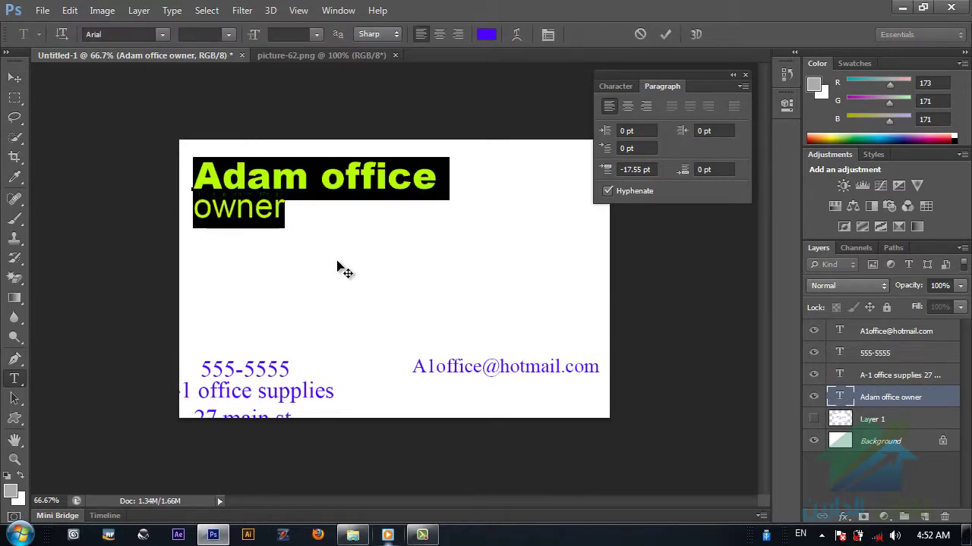
# Step: Reposition the phone number layer and the address block on the card
pyautogui.click(661, 36)
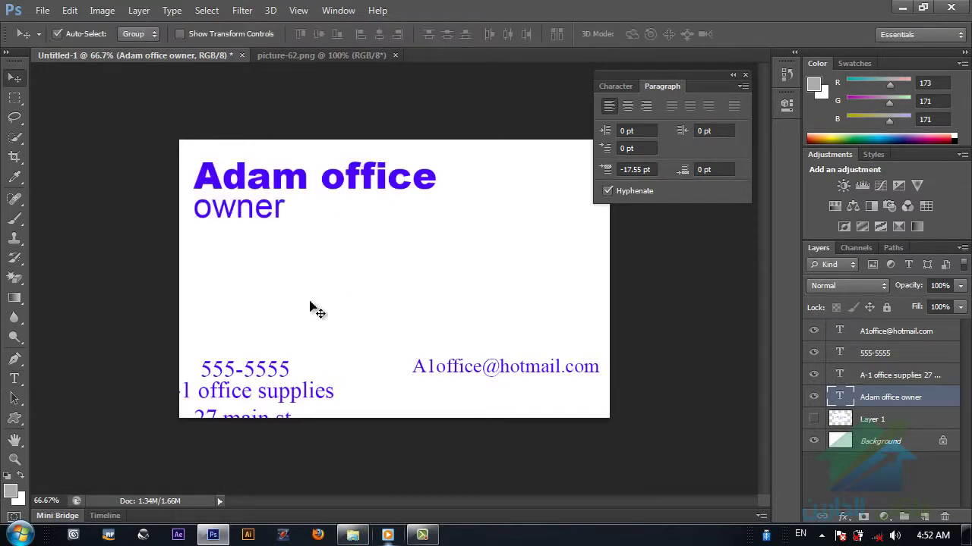
pyautogui.moveTo(261, 368); pyautogui.dragTo(371, 384)
pyautogui.moveTo(288, 397); pyautogui.dragTo(368, 286)
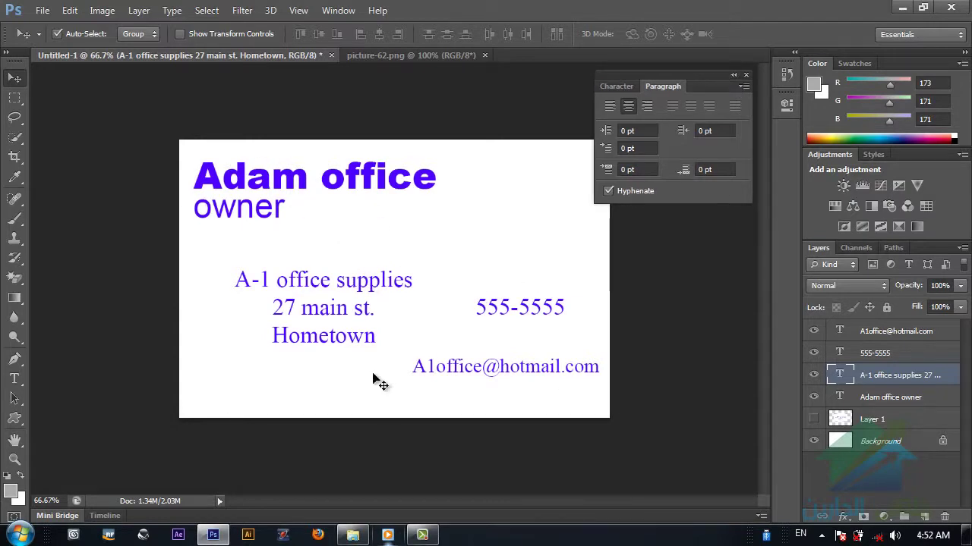
pyautogui.moveTo(341, 282); pyautogui.dragTo(300, 316)
# Step: Left-align the address text and shift the block to the card's left edge
pyautogui.doubleClick(839, 375)
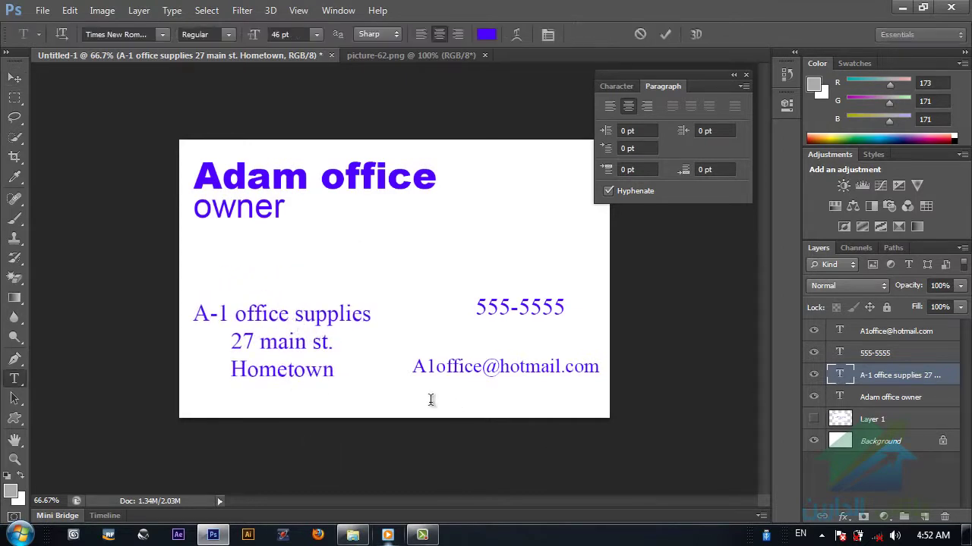
pyautogui.hotkey('ctrl', 'shift', 'l')
pyautogui.click(14, 78)
pyautogui.moveTo(315, 314); pyautogui.dragTo(224, 303)
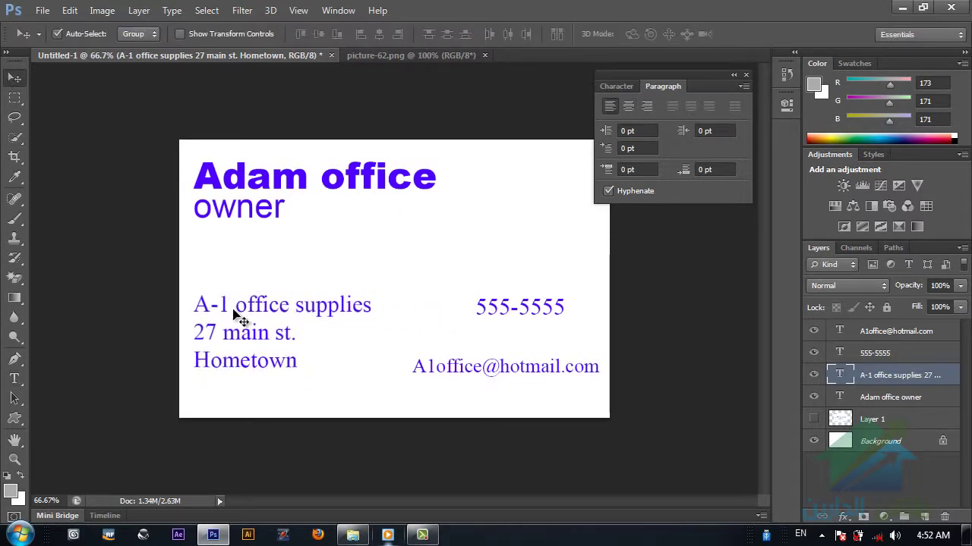
# Step: Add the phone number as a fourth address line under Hometown and delete the separate phone layer
pyautogui.doubleClick(841, 375)
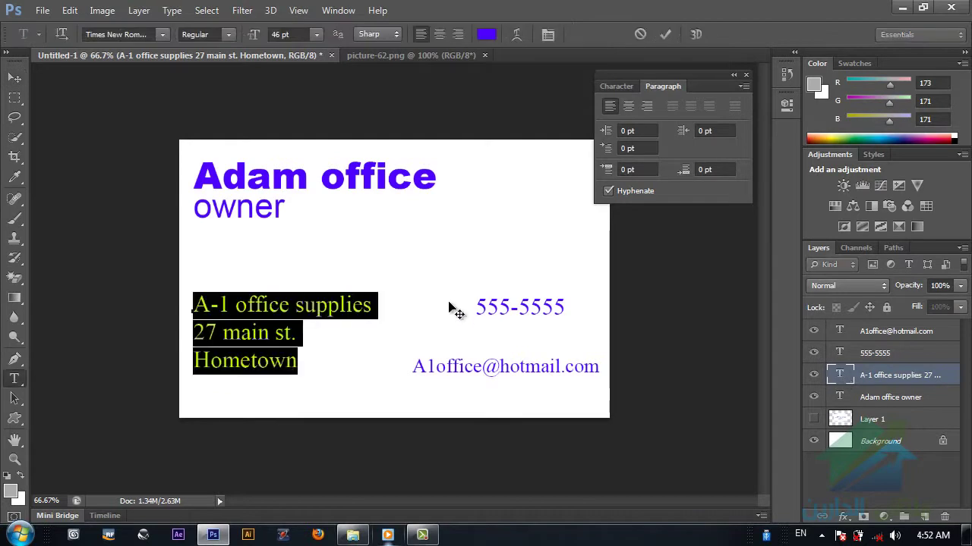
pyautogui.click(299, 362)
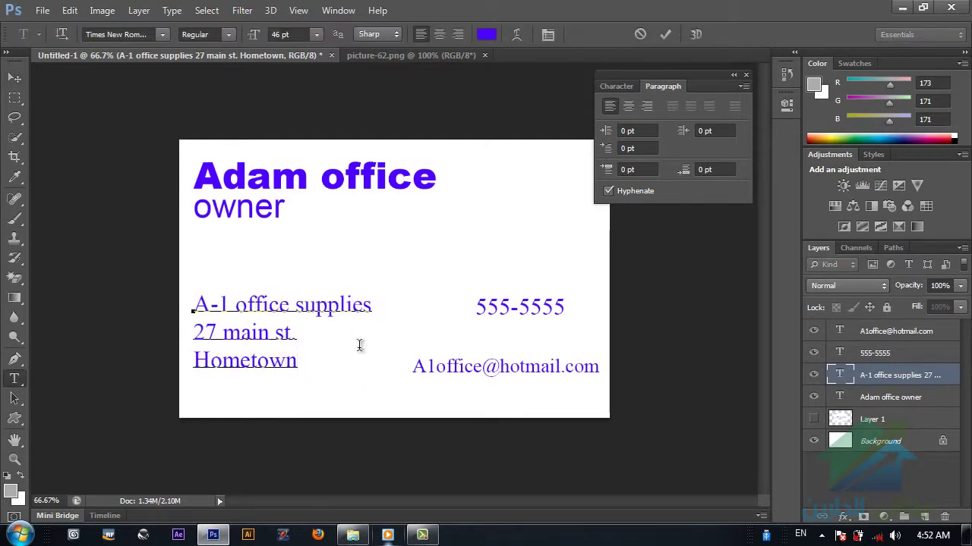
pyautogui.write('55')
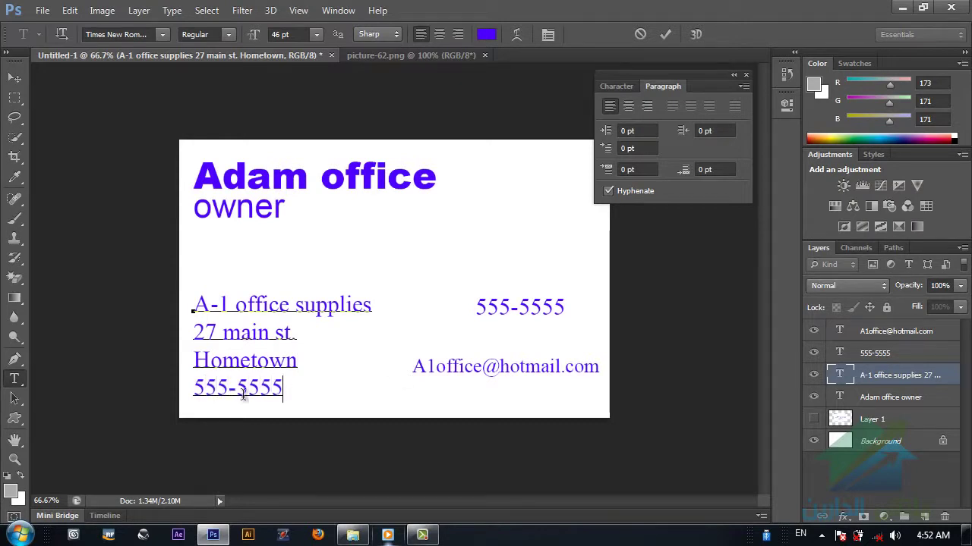
pyautogui.moveTo(230, 389); pyautogui.dragTo(191, 390)
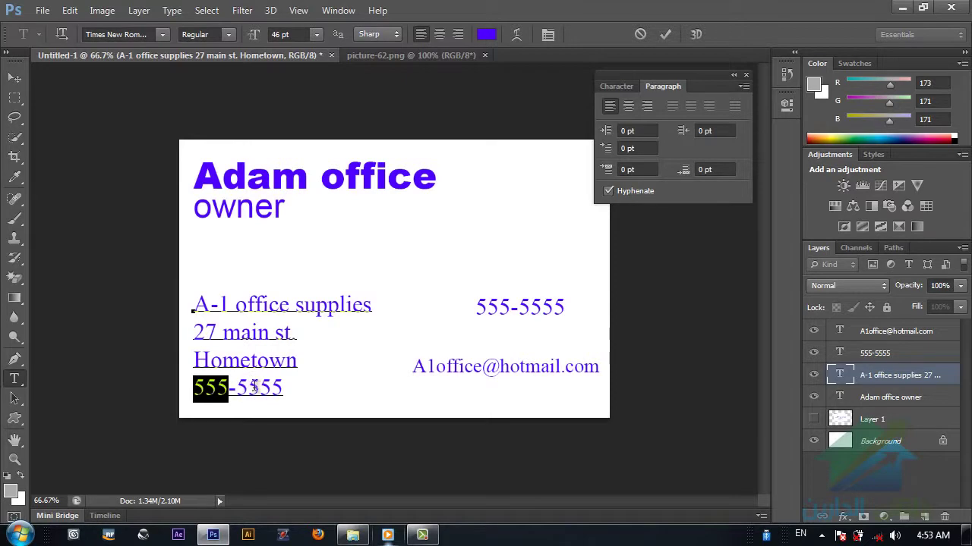
pyautogui.click(14, 78)
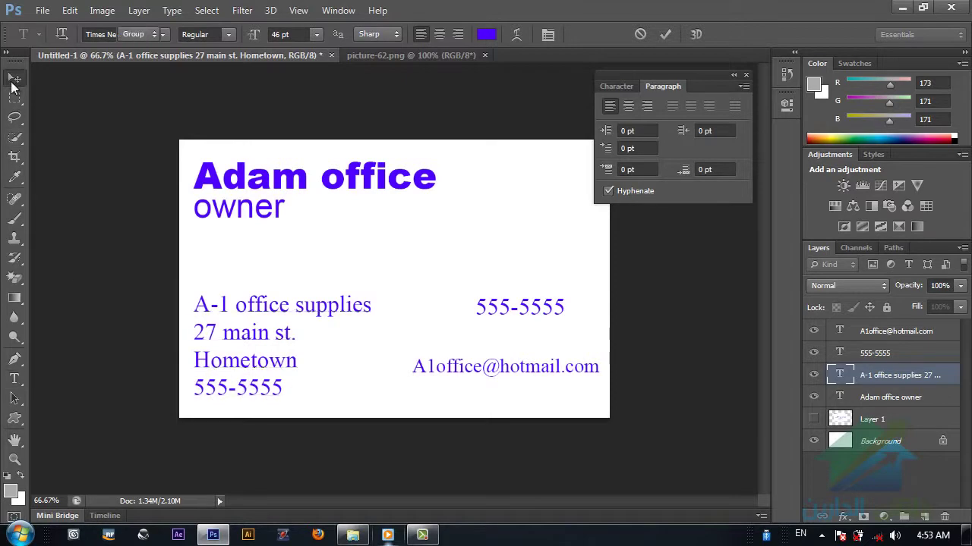
pyautogui.click(544, 307)
pyautogui.press('Delete')
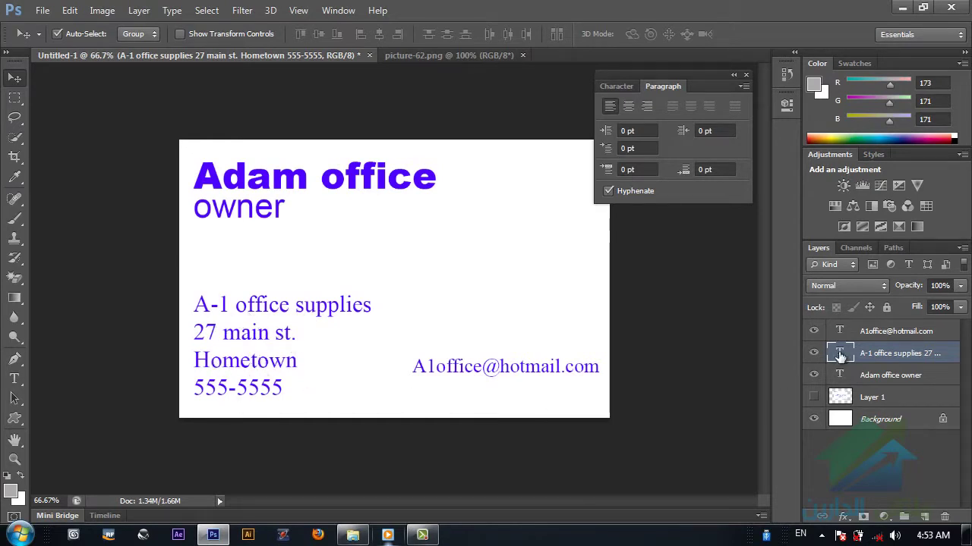
# Step: Adjust the address block's leading, giving the first three lines slightly more spacing
pyautogui.doubleClick(840, 355)
pyautogui.hotkey('alt', 'Up')
pyautogui.hotkey('alt', 'Up')
pyautogui.hotkey('alt', 'Up')
pyautogui.hotkey('alt', 'Up')
pyautogui.hotkey('alt', 'Up')
pyautogui.hotkey('alt', 'Up')
pyautogui.hotkey('alt', 'Up')
pyautogui.hotkey('alt', 'Up')
pyautogui.hotkey('alt', 'Up')
pyautogui.hotkey('alt', 'Up')
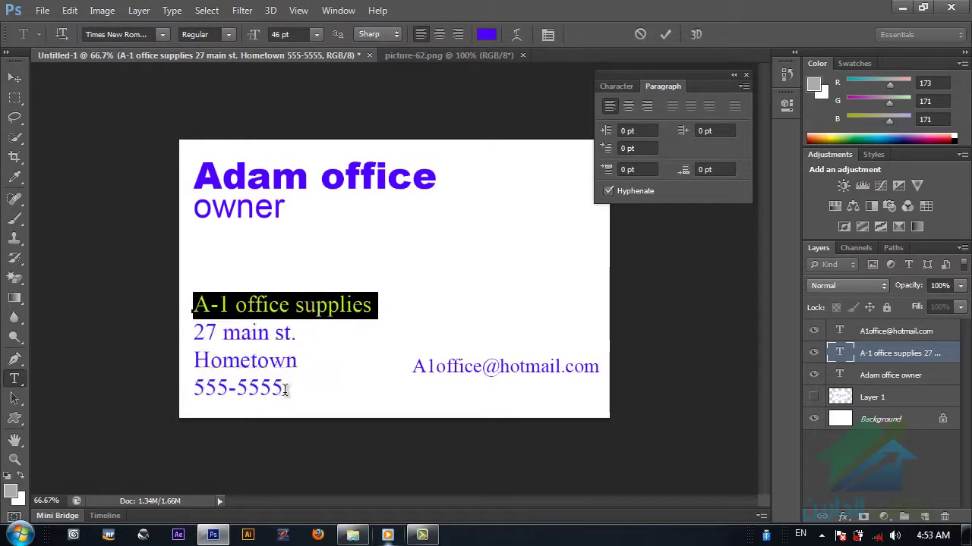
pyautogui.hotkey('alt', 'Down')
pyautogui.hotkey('alt', 'Down')
pyautogui.hotkey('alt', 'Down')
pyautogui.hotkey('alt', 'Down')
pyautogui.hotkey('alt', 'Down')
pyautogui.hotkey('alt', 'Down')
pyautogui.hotkey('alt', 'Down')
pyautogui.hotkey('alt', 'Down')
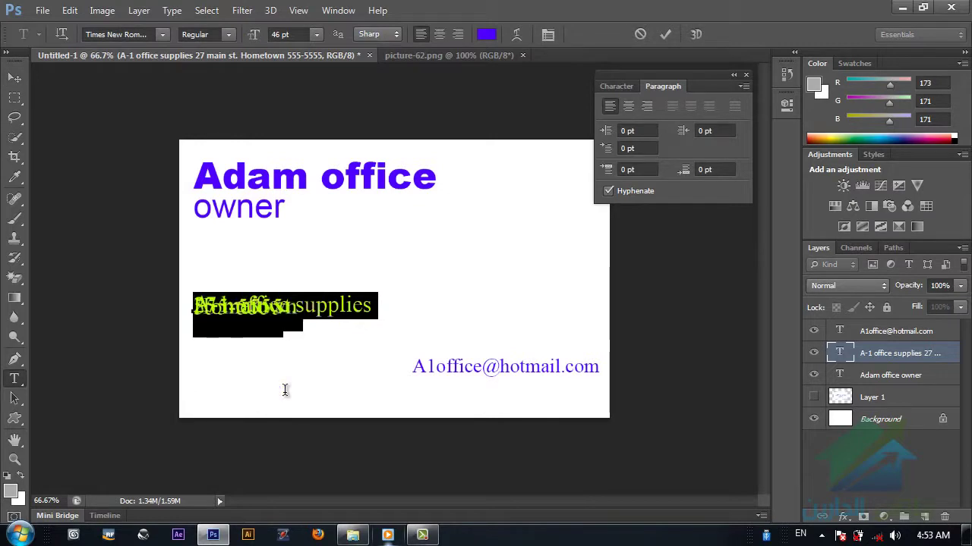
pyautogui.hotkey('alt', 'Down')
pyautogui.hotkey('alt', 'Down')
pyautogui.hotkey('alt', 'Down')
pyautogui.hotkey('alt', 'Down')
pyautogui.hotkey('alt', 'Down')
pyautogui.hotkey('alt', 'Down')
pyautogui.hotkey('alt', 'Down')
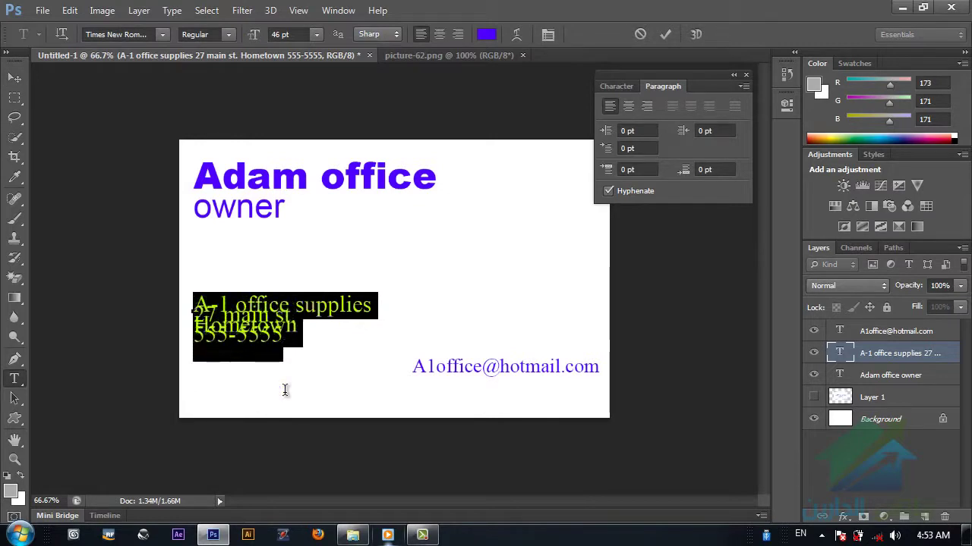
pyautogui.hotkey('alt', 'Down')
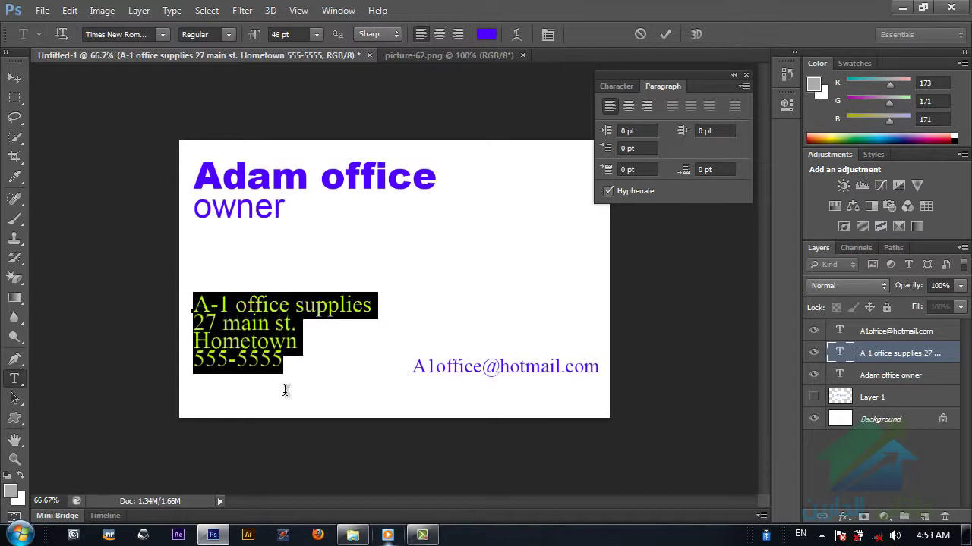
pyautogui.hotkey('alt', 'Down')
pyautogui.hotkey('alt', 'Down')
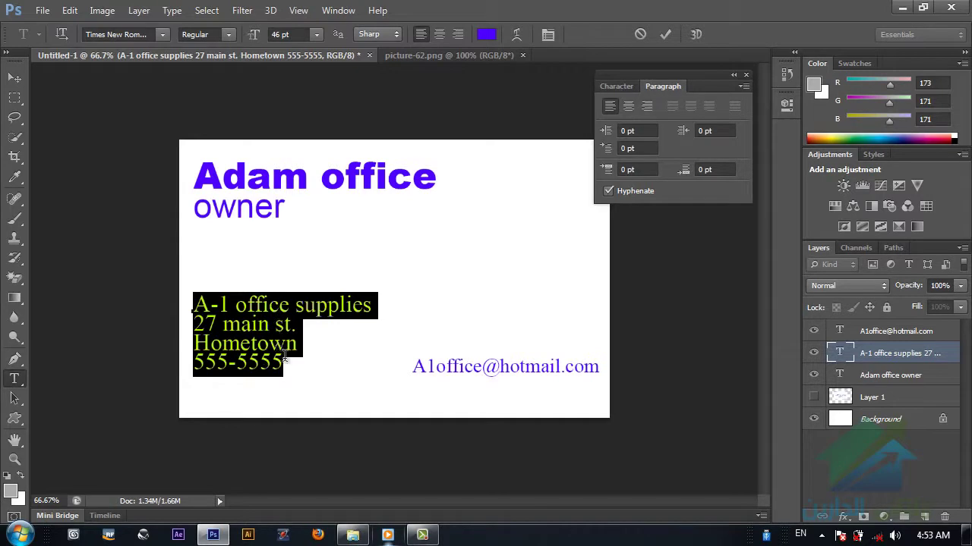
pyautogui.press('Right')
pyautogui.moveTo(297, 343); pyautogui.dragTo(181, 307)
pyautogui.hotkey('alt', 'Down')
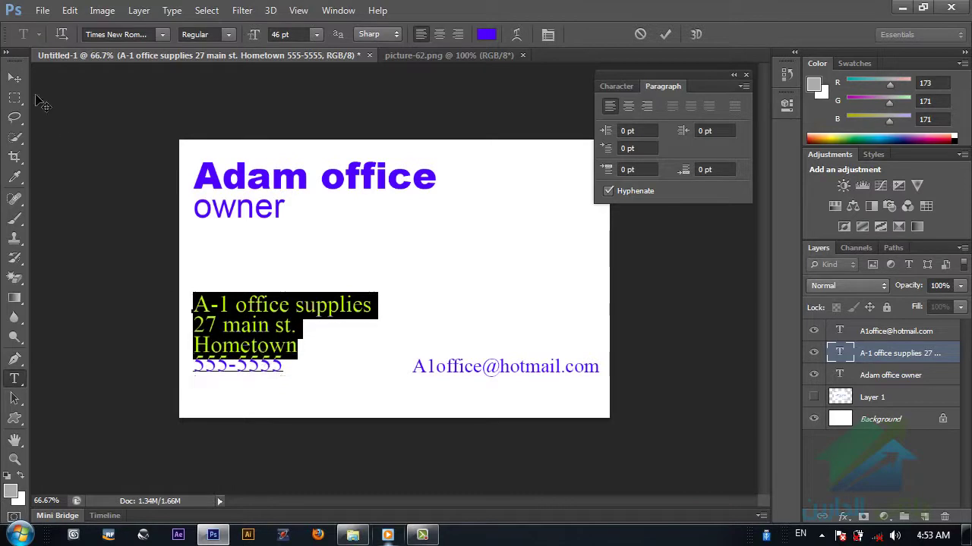
pyautogui.click(14, 78)
# Step: Fine-tune the spacing above the Hometown line
pyautogui.doubleClick(832, 353)
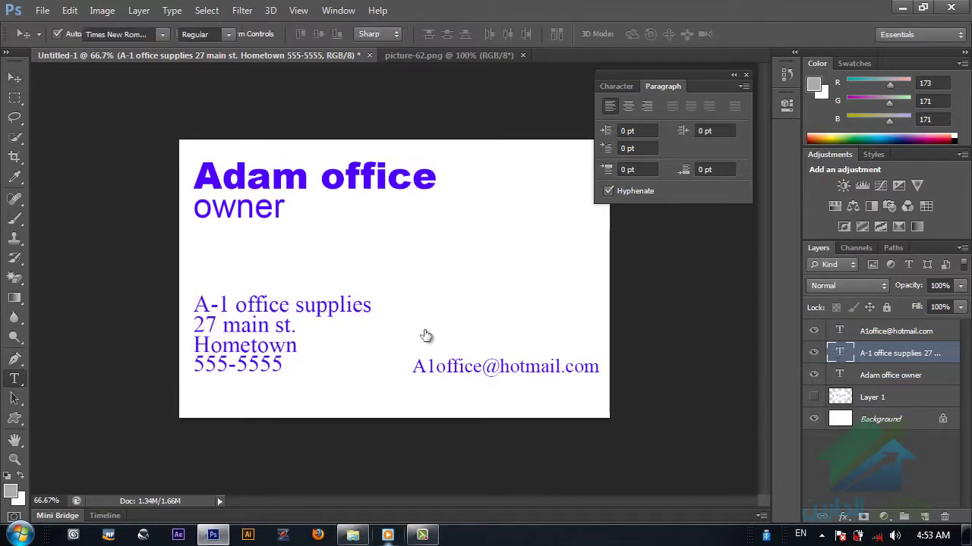
pyautogui.hotkey('ctrl', 'h')
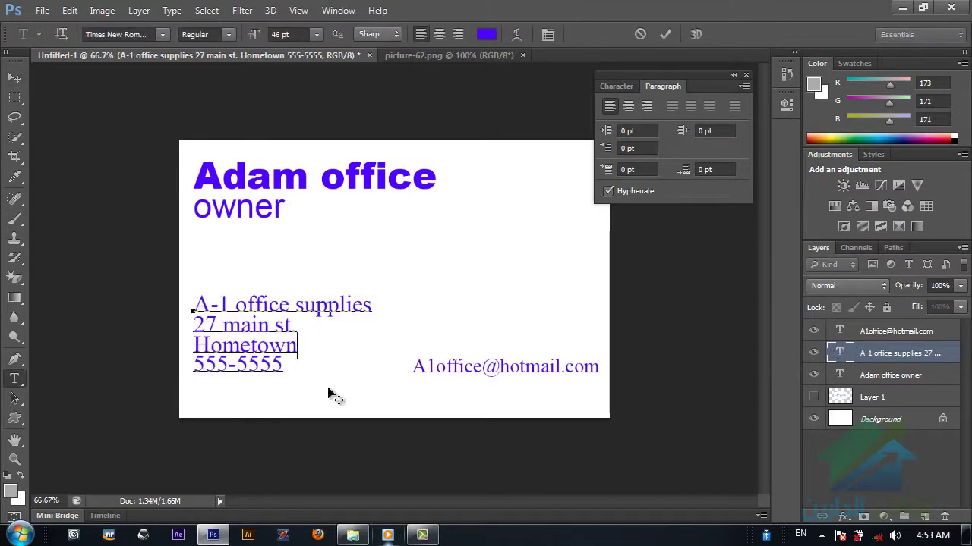
pyautogui.hotkey('shift', 'Left')
pyautogui.hotkey('alt', 'shift')
pyautogui.hotkey('shift', 'Left')
pyautogui.hotkey('shift', 'Left')
pyautogui.hotkey('shift', 'Left')
pyautogui.hotkey('shift', 'Left')
pyautogui.hotkey('shift', 'Left')
pyautogui.hotkey('shift', 'Left')
pyautogui.hotkey('shift', 'Left')
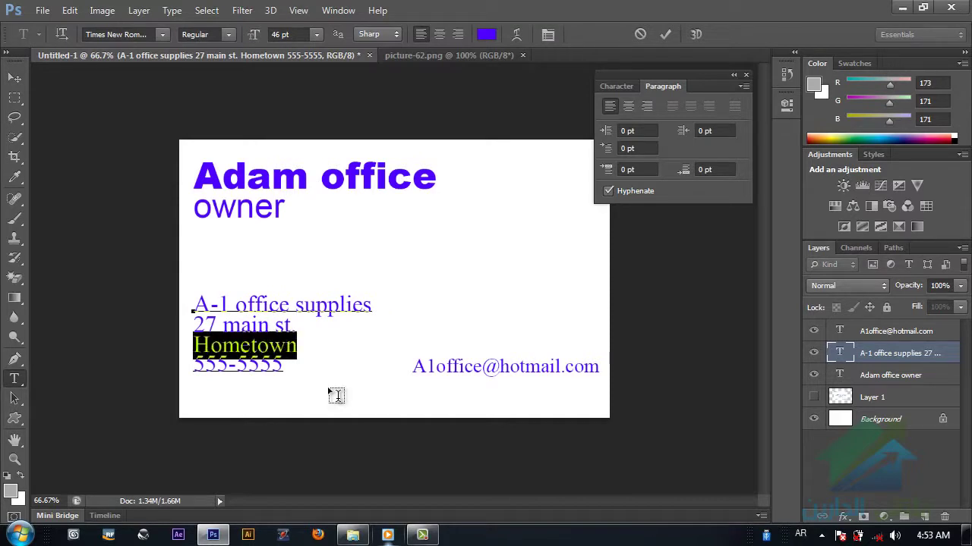
pyautogui.hotkey('alt', 'shift')
pyautogui.hotkey('alt', 'Down')
pyautogui.hotkey('alt', 'Down')
pyautogui.hotkey('alt', 'Down')
pyautogui.hotkey('alt', 'Down')
pyautogui.hotkey('alt', 'Down')
pyautogui.hotkey('alt', 'Up')
pyautogui.hotkey('alt', 'Up')
pyautogui.hotkey('alt', 'Up')
pyautogui.hotkey('alt', 'Up')
pyautogui.hotkey('alt', 'Up')
pyautogui.hotkey('alt', 'Down')
pyautogui.hotkey('alt', 'Down')
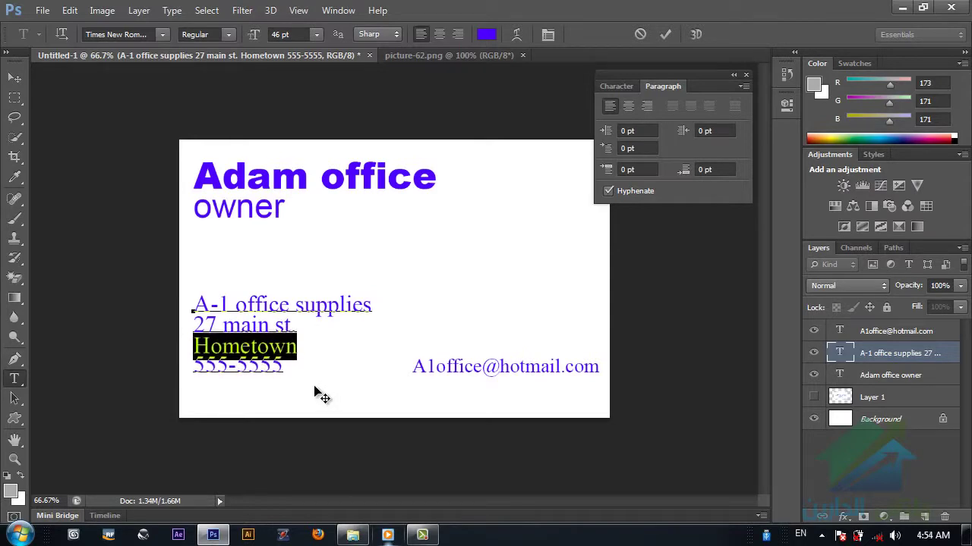
pyautogui.hotkey('alt', 'Down')
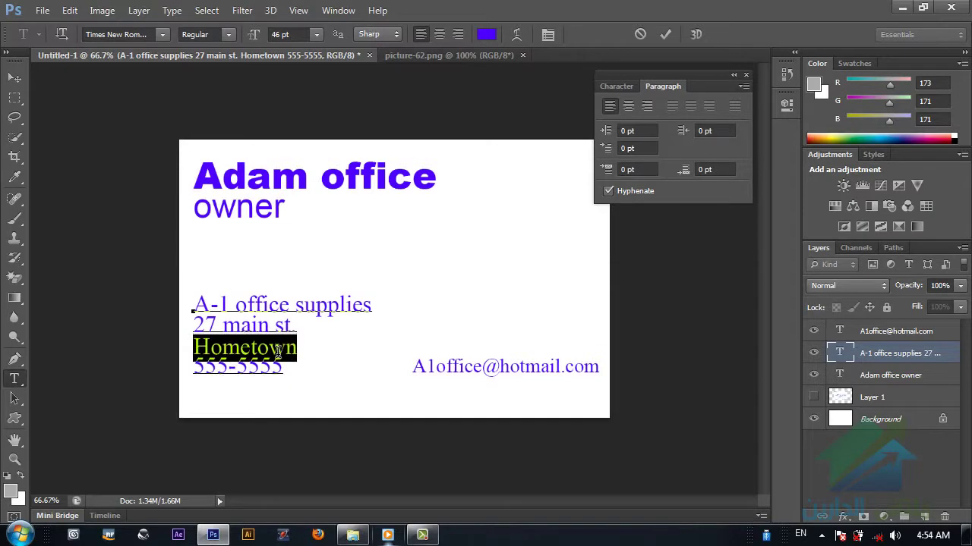
pyautogui.hotkey('ctrl', 'Return')
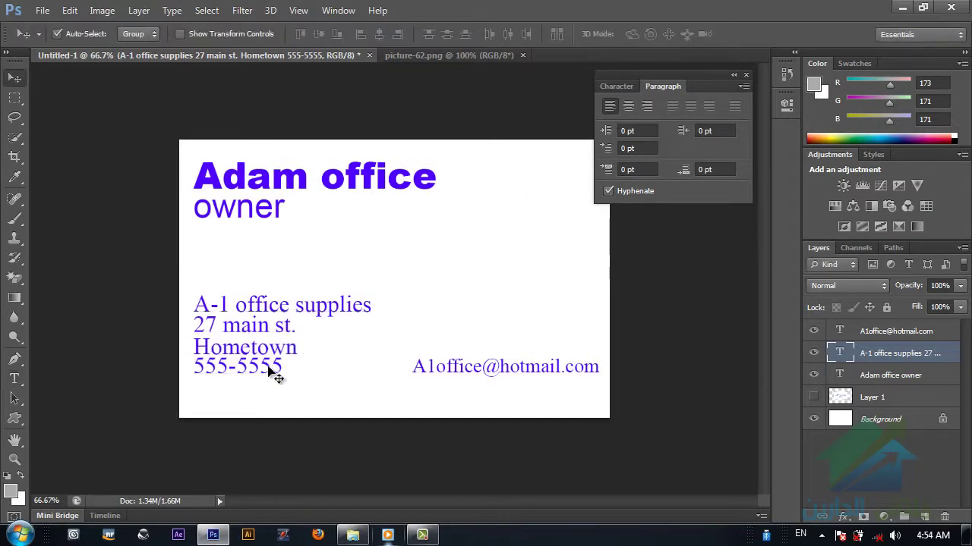
# Step: Increase the leading of the phone number line to drop it slightly lower
pyautogui.press('Return')
pyautogui.moveTo(289, 369); pyautogui.dragTo(187, 372)
pyautogui.hotkey('alt', 'Down')
pyautogui.hotkey('alt', 'Down')
pyautogui.hotkey('alt', 'Down')
pyautogui.hotkey('alt', 'Down')
pyautogui.hotkey('alt', 'Down')
pyautogui.hotkey('alt', 'Down')
pyautogui.hotkey('alt', 'Down')
pyautogui.hotkey('alt', 'Down')
pyautogui.hotkey('alt', 'Down')
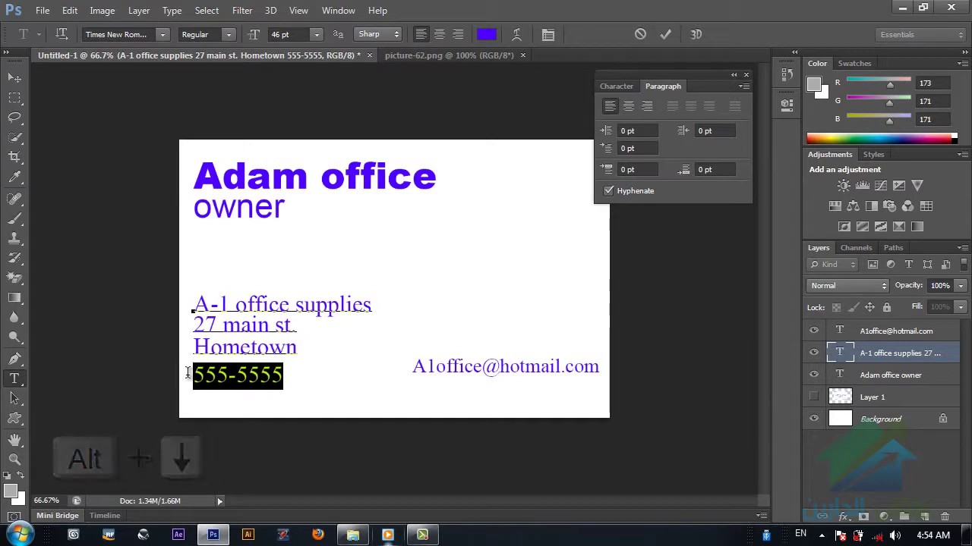
# Step: Raise the address block slightly and add a second phone number after the first
pyautogui.click(15, 78)
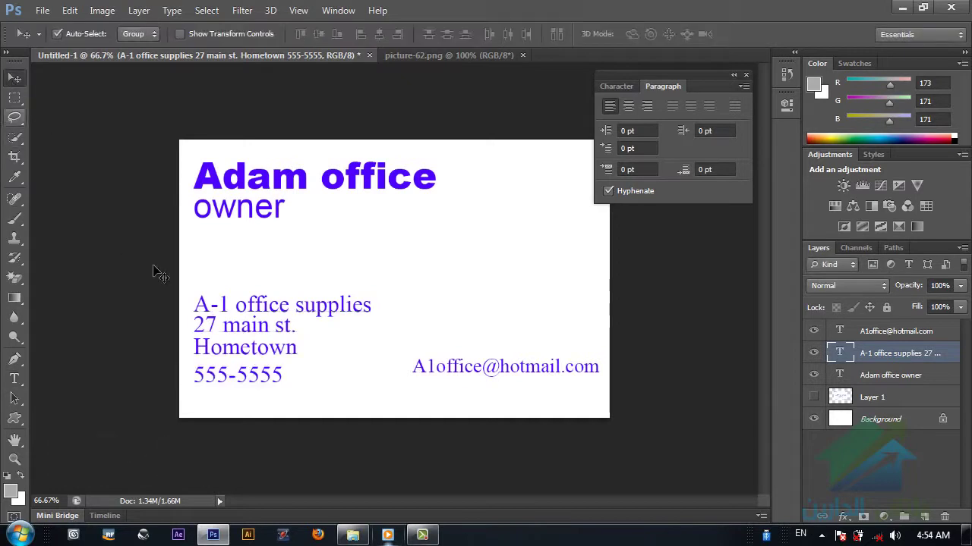
pyautogui.moveTo(251, 313)
pyautogui.mouseDown()
pyautogui.moveTo(250, 288)
pyautogui.moveTo(245, 315)
pyautogui.moveTo(252, 308)
pyautogui.mouseUp()
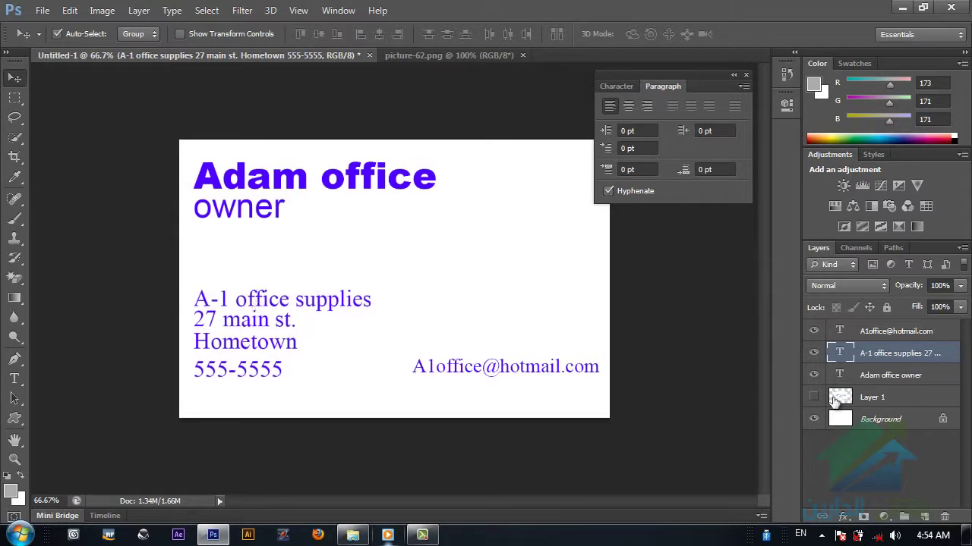
pyautogui.doubleClick(840, 353)
pyautogui.click(286, 371)
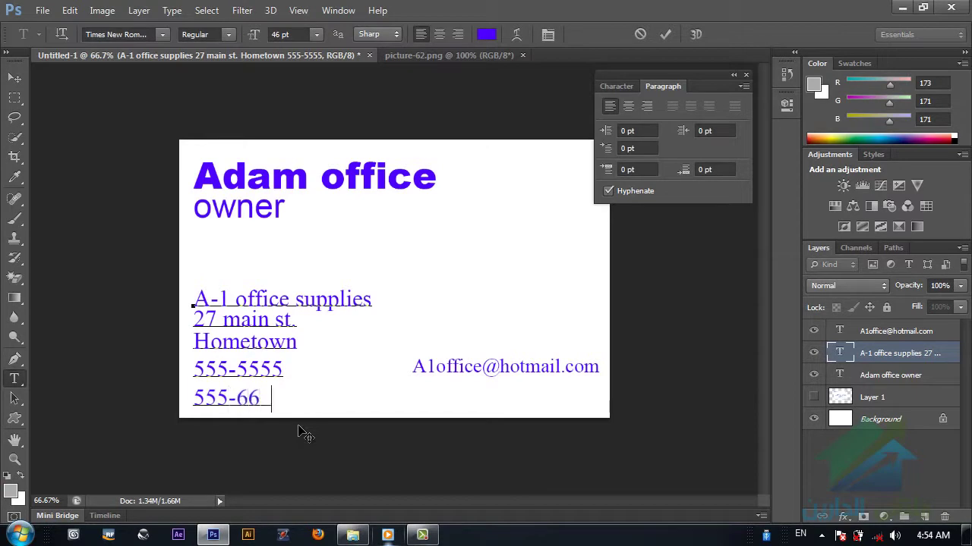
pyautogui.hotkey('alt', 'Up')
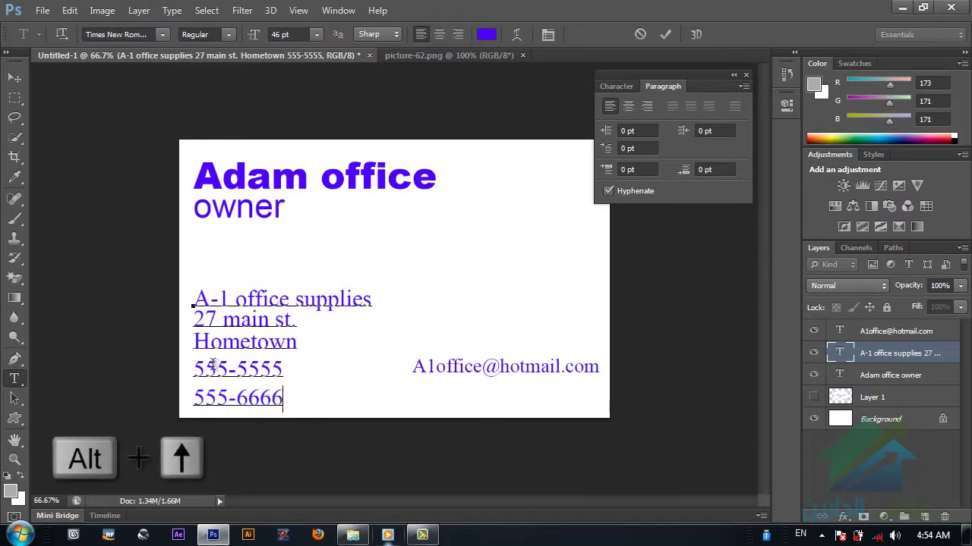
# Step: Tighten the leading between the two phone number lines
pyautogui.moveTo(282, 397); pyautogui.dragTo(195, 364)
pyautogui.hotkey('alt', 'Up')
pyautogui.hotkey('alt', 'Up')
pyautogui.hotkey('alt', 'Up')
pyautogui.hotkey('alt', 'Up')
pyautogui.hotkey('alt', 'Up')
pyautogui.hotkey('alt', 'Up')
pyautogui.hotkey('alt', 'Up')
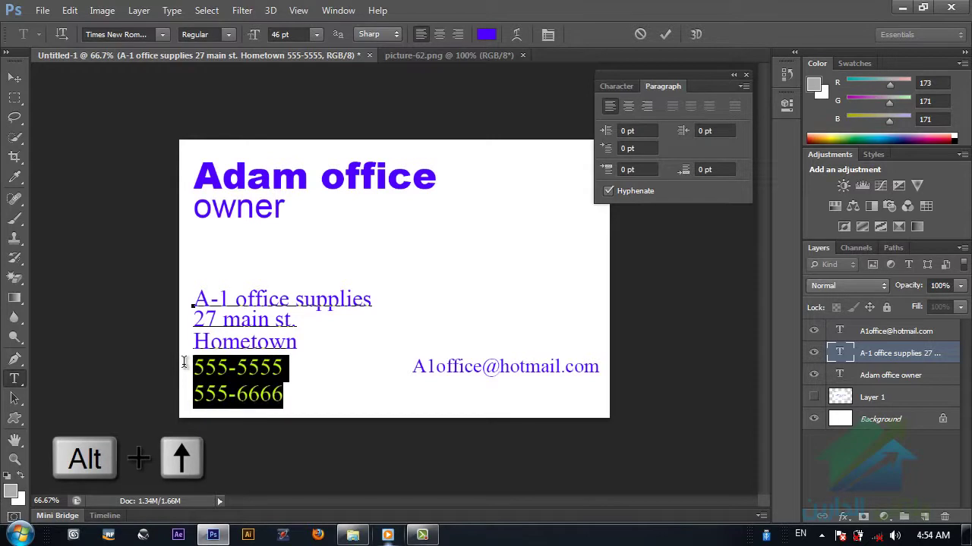
pyautogui.hotkey('alt', 'Up')
pyautogui.hotkey('alt', 'Up')
pyautogui.hotkey('alt', 'Up')
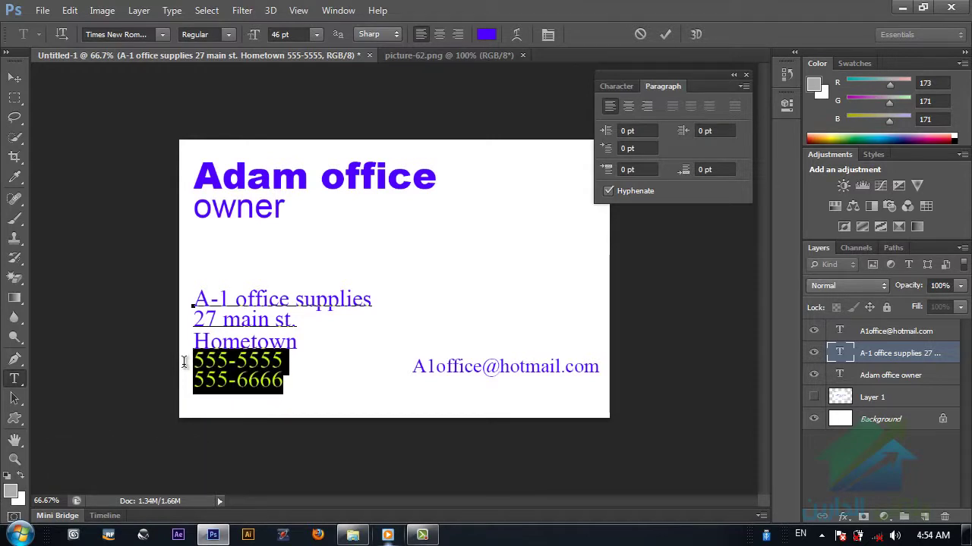
pyautogui.hotkey('alt', 'Down')
pyautogui.hotkey('alt', 'Down')
pyautogui.hotkey('alt', 'Down')
pyautogui.hotkey('alt', 'Down')
pyautogui.hotkey('alt', 'Down')
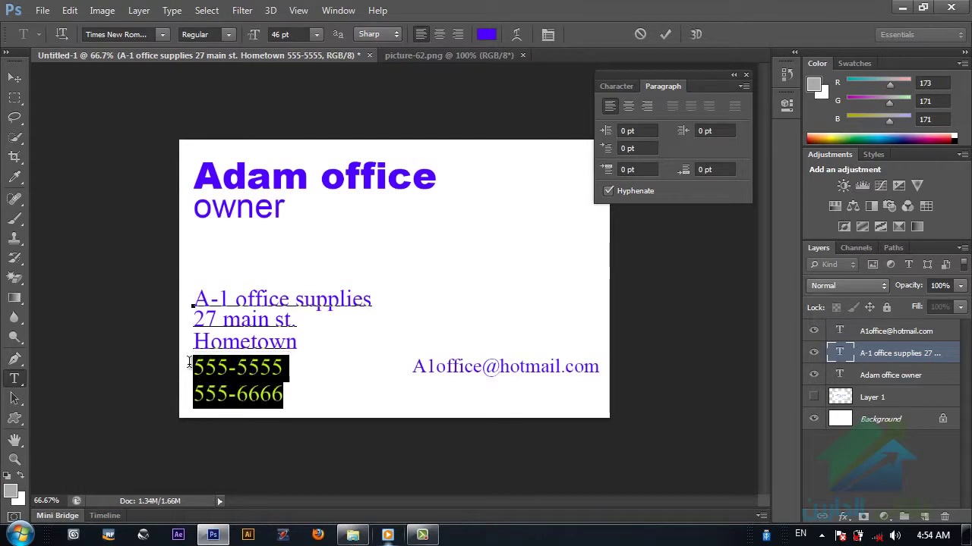
pyautogui.moveTo(273, 393); pyautogui.dragTo(179, 413)
pyautogui.hotkey('alt', 'Up')
pyautogui.hotkey('alt', 'Up')
pyautogui.hotkey('alt', 'Up')
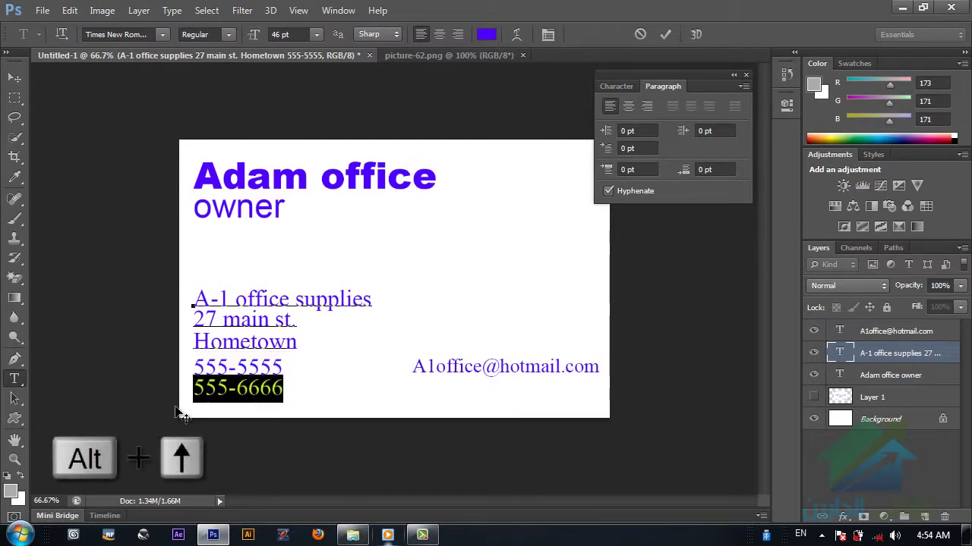
# Step: Nudge the address block and move the e-mail text toward the bottom-left
pyautogui.click(14, 78)
pyautogui.moveTo(252, 354)
pyautogui.mouseDown()
pyautogui.moveTo(252, 364)
pyautogui.moveTo(240, 363)
pyautogui.moveTo(252, 348)
pyautogui.mouseUp()
pyautogui.moveTo(436, 386); pyautogui.dragTo(372, 352)
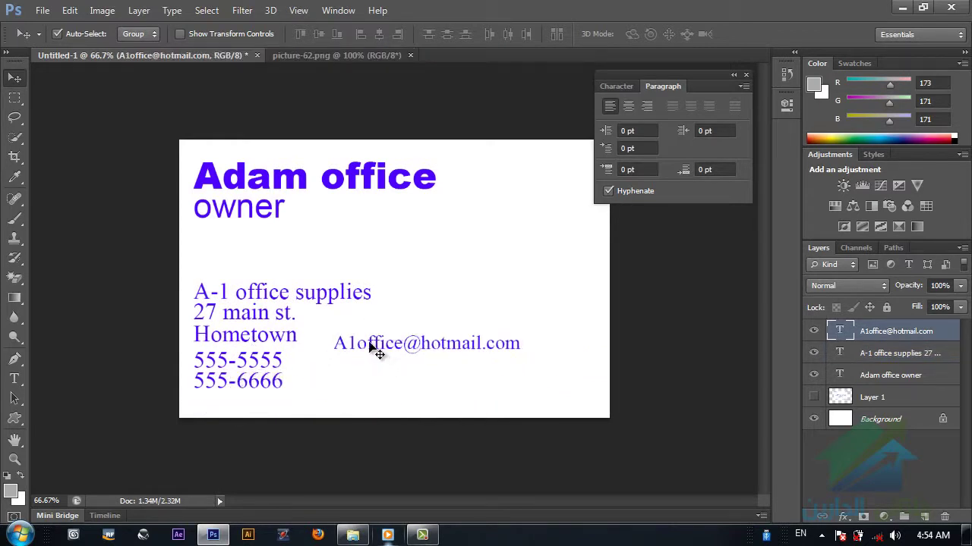
# Step: Cut the e-mail address text out of its own layer
pyautogui.doubleClick(839, 331)
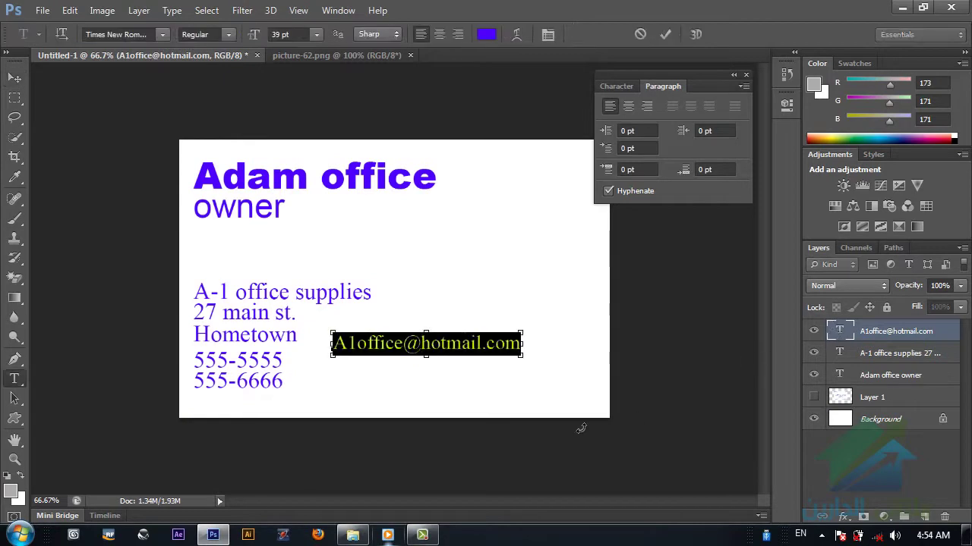
pyautogui.press('BackSpace')
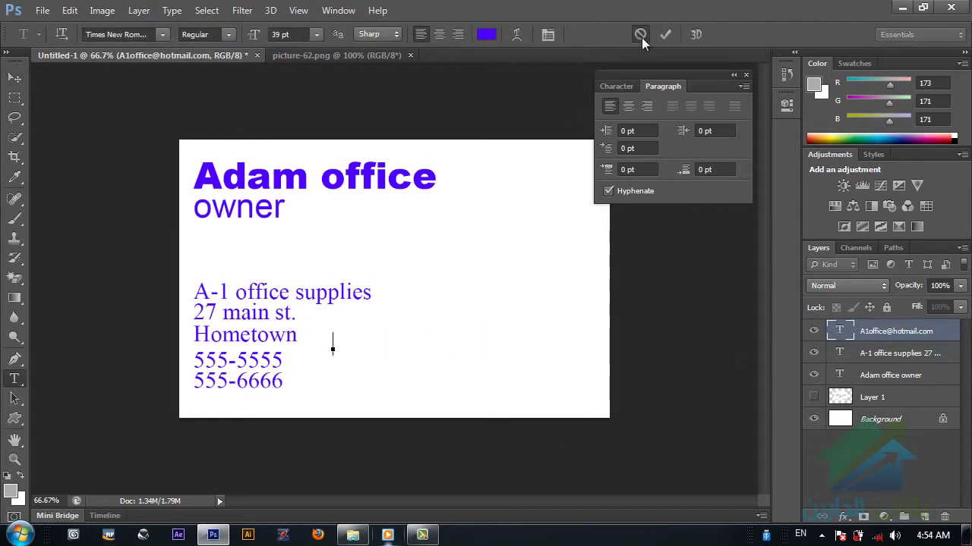
pyautogui.click(640, 34)
pyautogui.press('v')
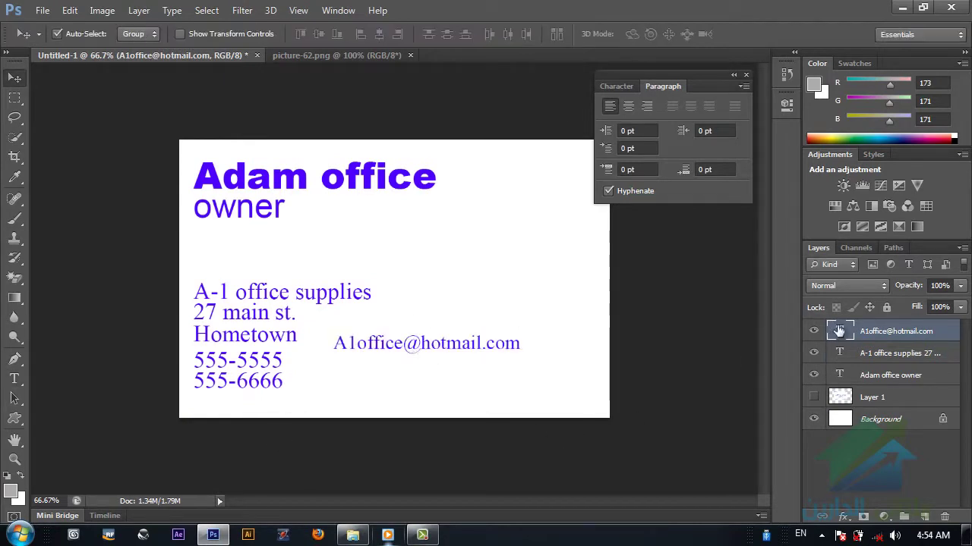
pyautogui.click(813, 331)
pyautogui.press('t')
pyautogui.doubleClick(839, 331)
pyautogui.hotkey('ctrl', 'c')
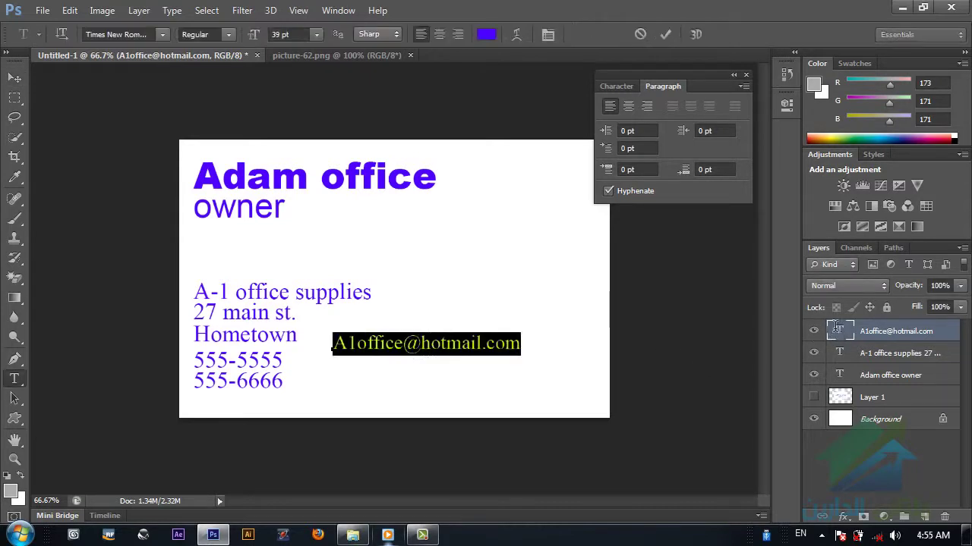
pyautogui.press('BackSpace')
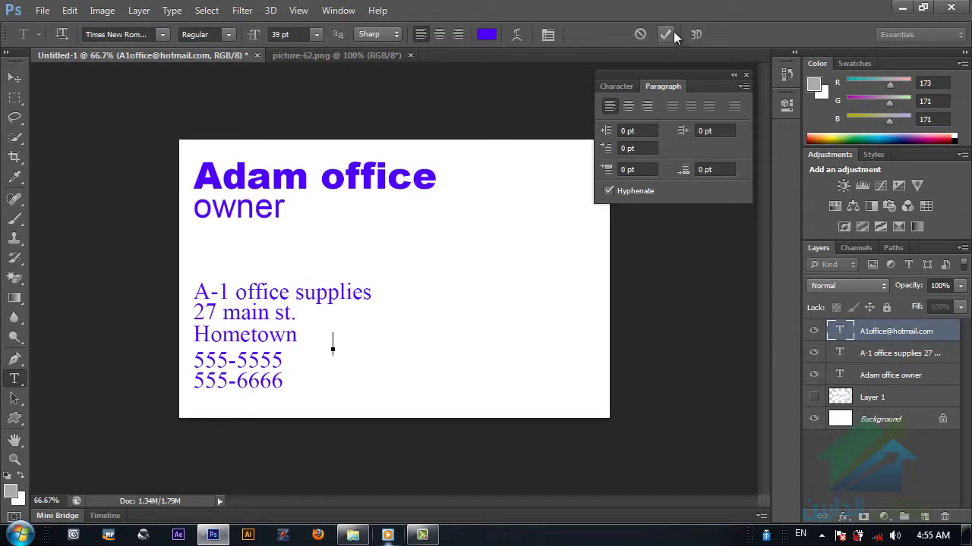
pyautogui.click(665, 34)
pyautogui.press('v')
# Step: Paste the e-mail address as a new line below the second phone number and reposition the block
pyautogui.doubleClick(841, 353)
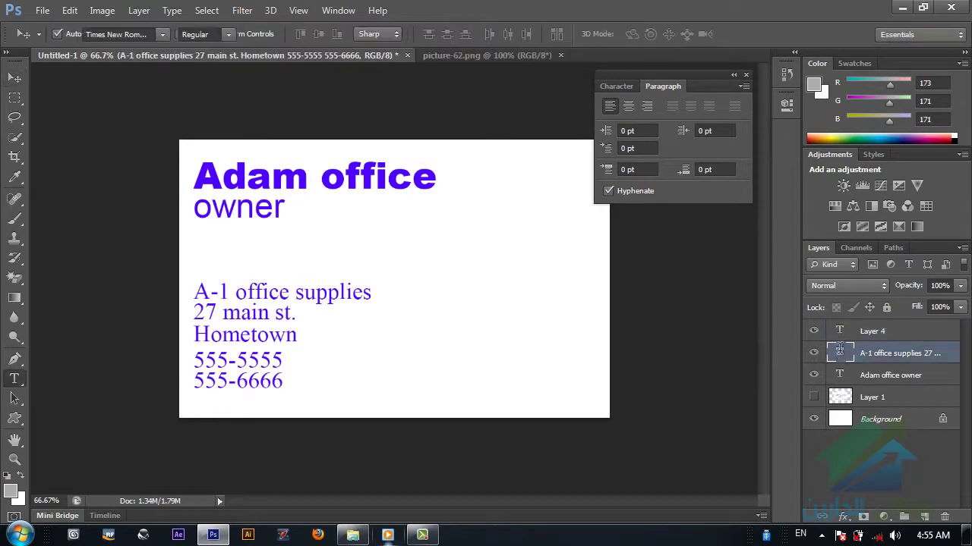
pyautogui.click(291, 385)
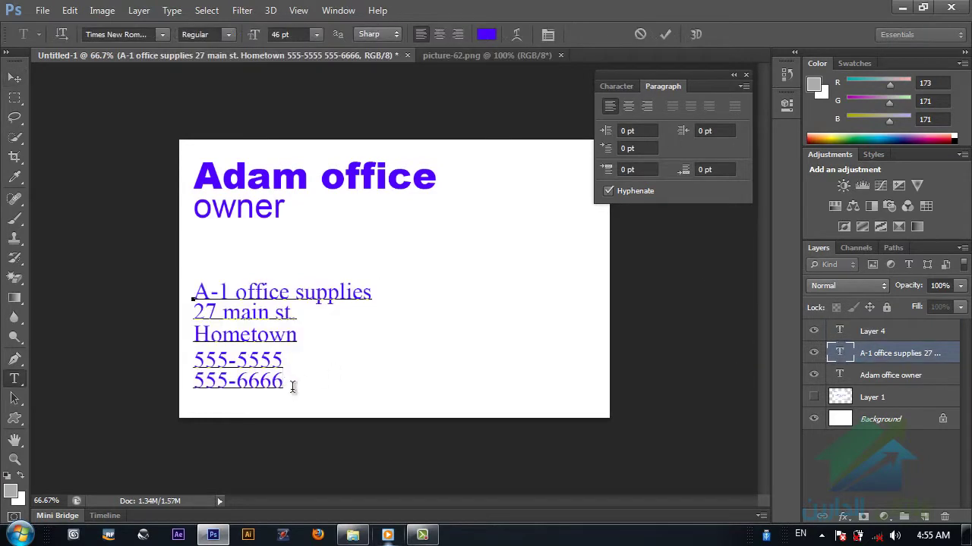
pyautogui.hotkey('ctrl', 'v')
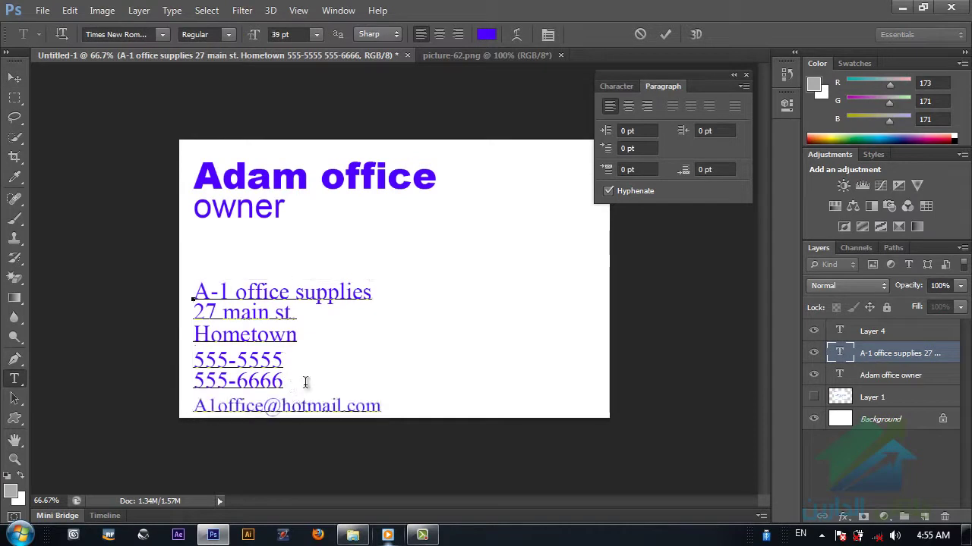
pyautogui.click(15, 78)
pyautogui.moveTo(245, 306)
pyautogui.mouseDown()
pyautogui.moveTo(263, 303)
pyautogui.moveTo(264, 293)
pyautogui.moveTo(233, 296)
pyautogui.moveTo(252, 294)
pyautogui.mouseUp()
pyautogui.doubleClick(839, 353)
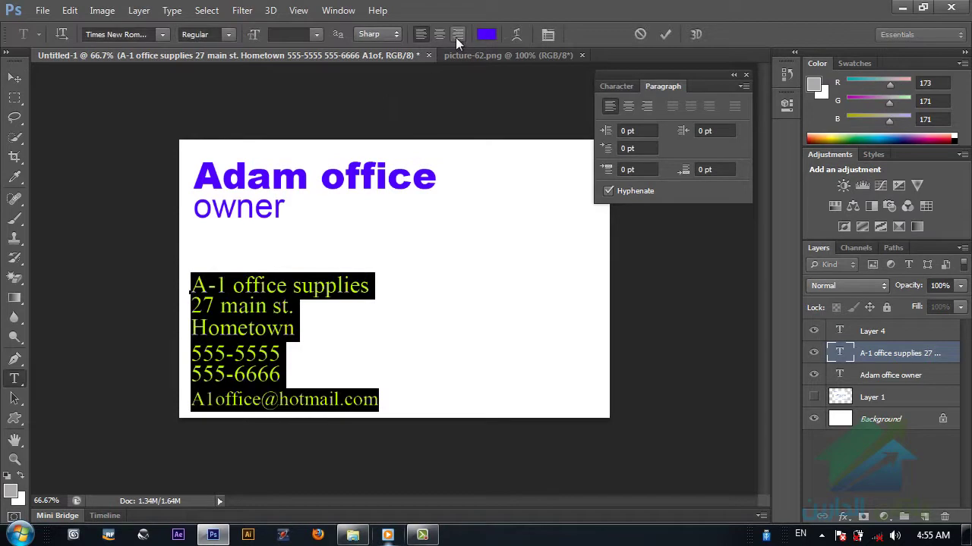
# Step: Right-align the address block and move it against the card's right edge
pyautogui.click(455, 35)
pyautogui.click(12, 82)
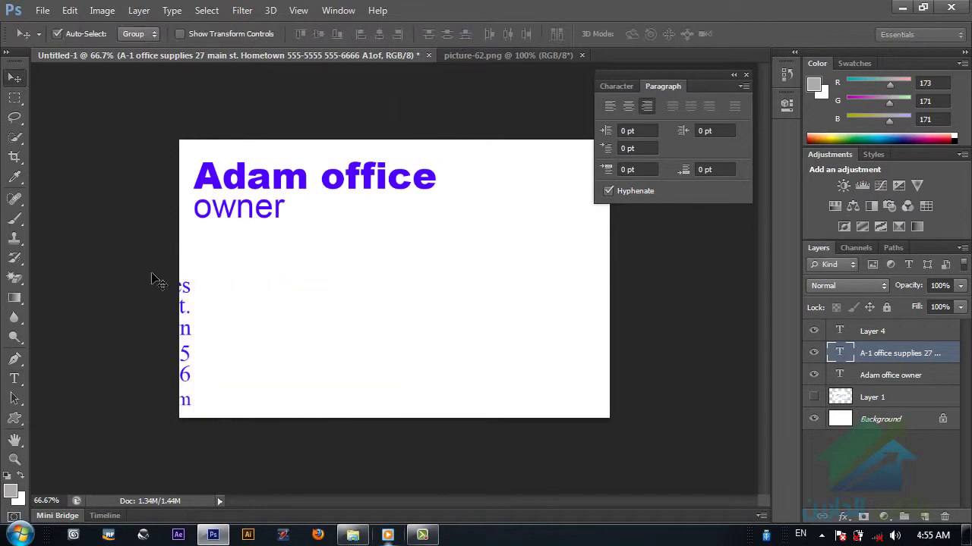
pyautogui.moveTo(186, 285); pyautogui.dragTo(587, 308)
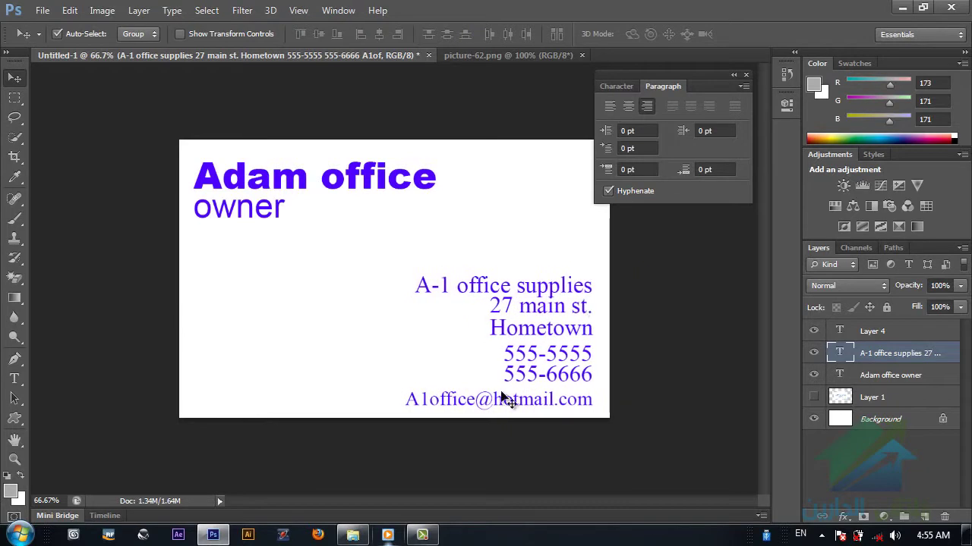
pyautogui.click(745, 74)
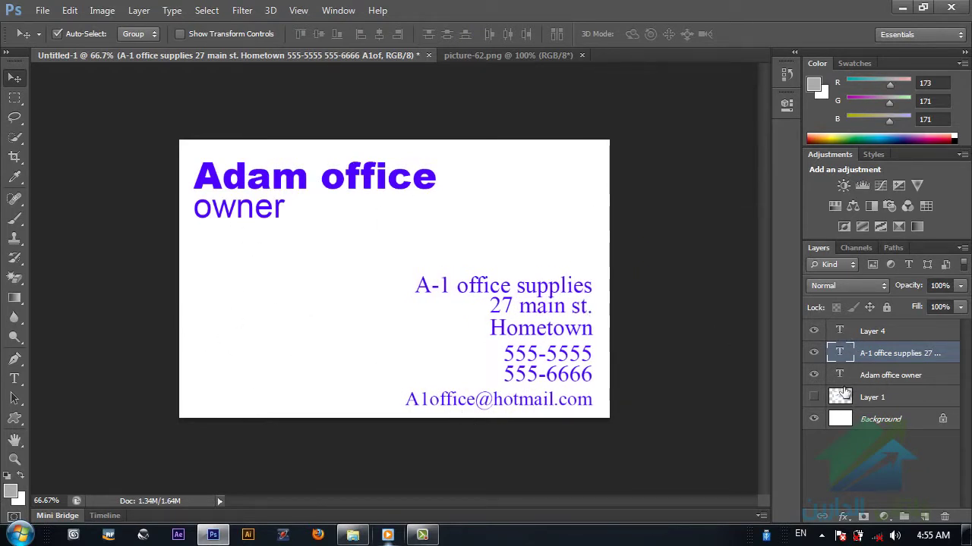
# Step: Right-align the Adam office owner heading and move it to the card's top-right edge
pyautogui.doubleClick(840, 376)
pyautogui.click(457, 35)
pyautogui.click(15, 78)
pyautogui.moveTo(190, 199); pyautogui.dragTo(587, 203)
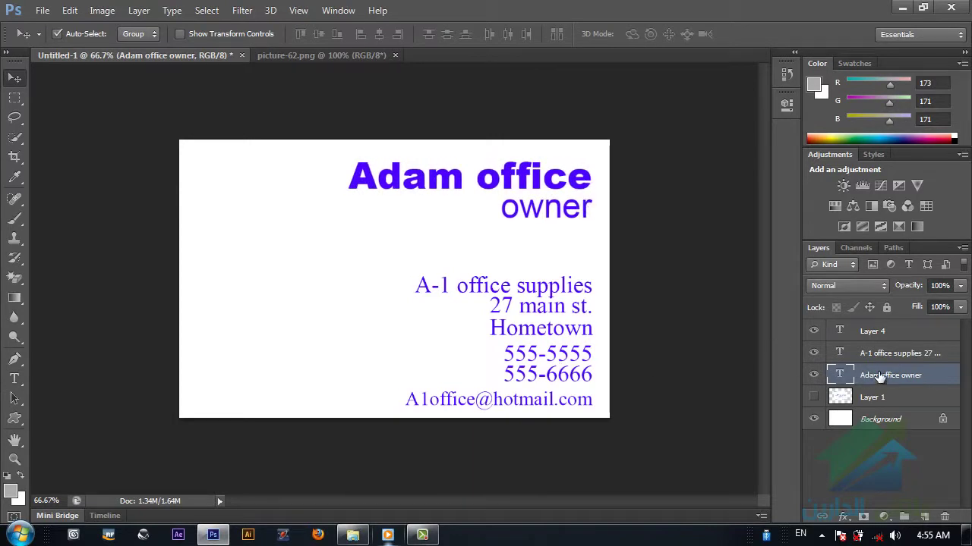
# Step: Merge the three text layers into one layer and hide it
pyautogui.keyDown('shift'); pyautogui.click(877, 332); pyautogui.keyUp('shift')
pyautogui.hotkey('ctrl', 'e')
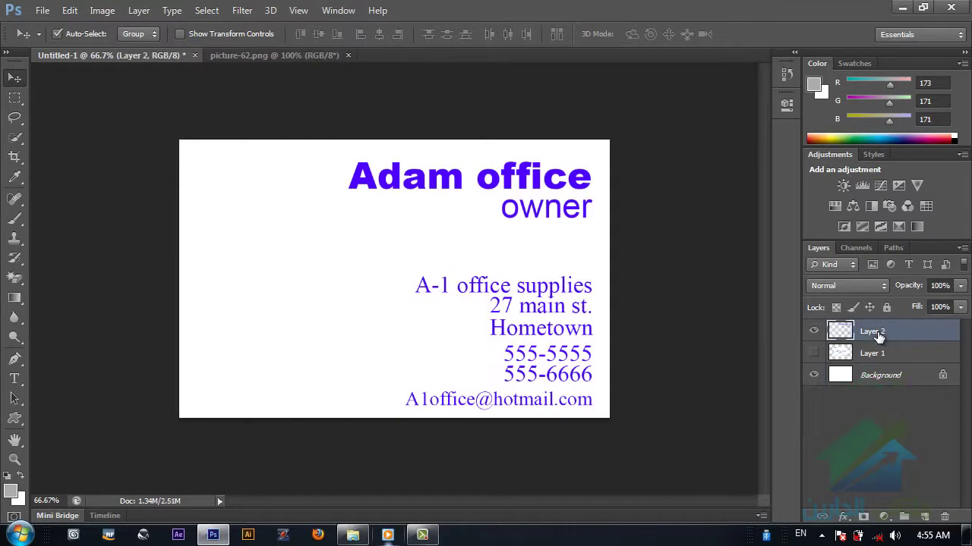
pyautogui.click(813, 331)
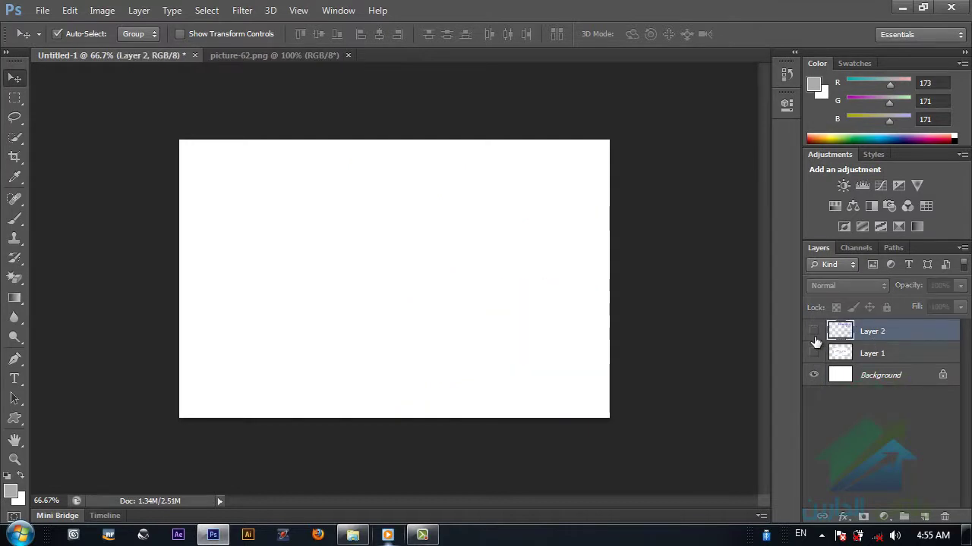
# Step: Scale the reference card Layer 1 up to about 154% to fill the canvas, then hide it
pyautogui.click(814, 353)
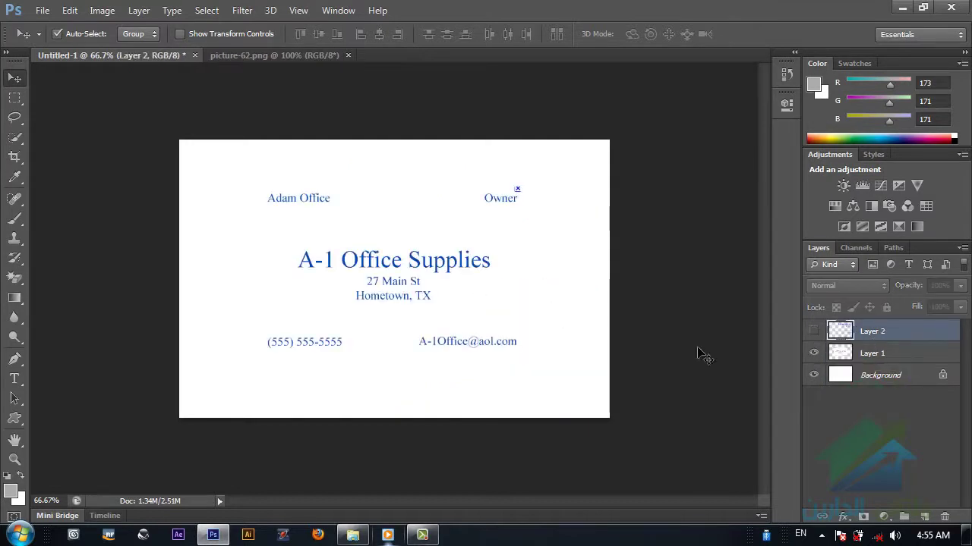
pyautogui.click(856, 358)
pyautogui.hotkey('ctrl', 't')
pyautogui.click(521, 355)
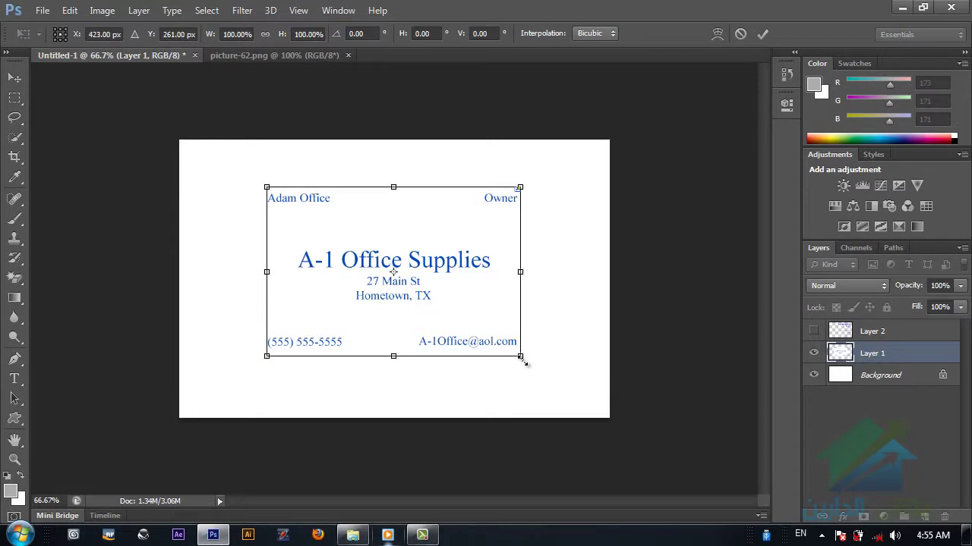
pyautogui.moveTo(520, 355); pyautogui.dragTo(588, 402)
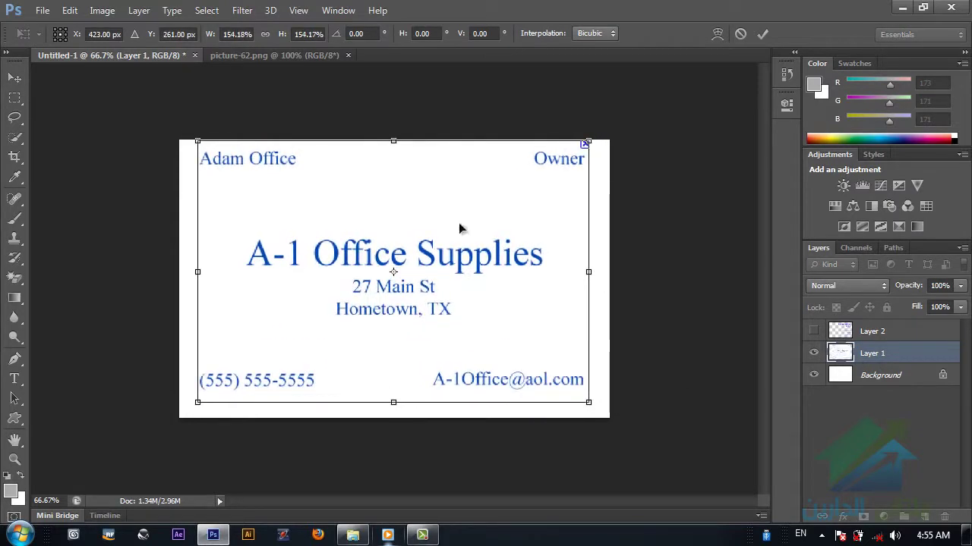
pyautogui.click(767, 37)
pyautogui.moveTo(412, 223)
pyautogui.mouseDown()
pyautogui.moveTo(402, 243)
pyautogui.moveTo(405, 229)
pyautogui.mouseUp()
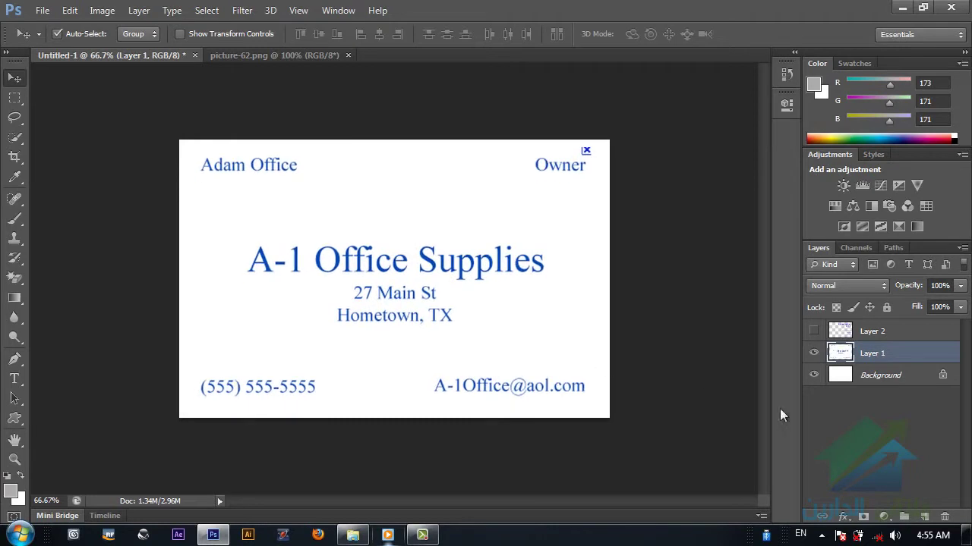
pyautogui.click(813, 331)
pyautogui.click(813, 353)
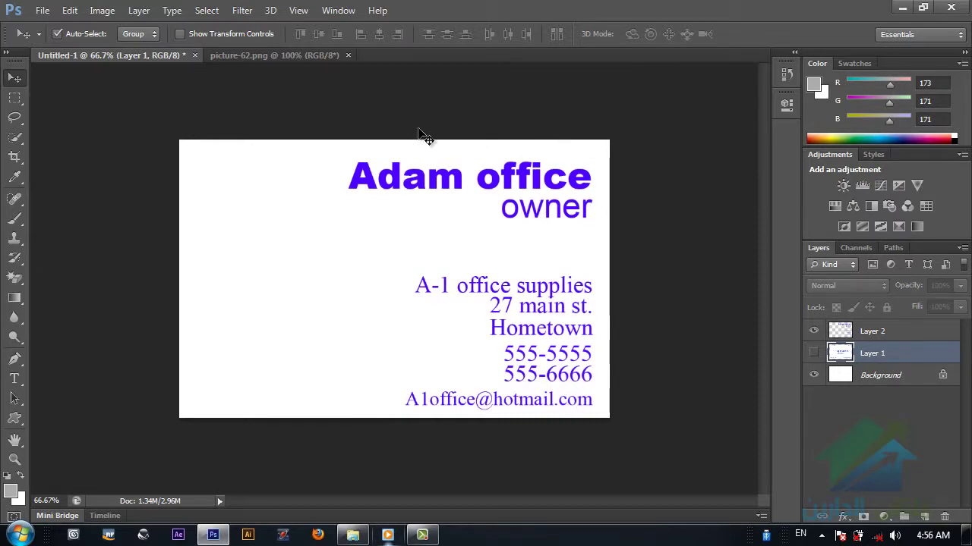
# Step: Close picture-62.png and Untitled-1 without saving changes
pyautogui.click(347, 56)
pyautogui.click(193, 56)
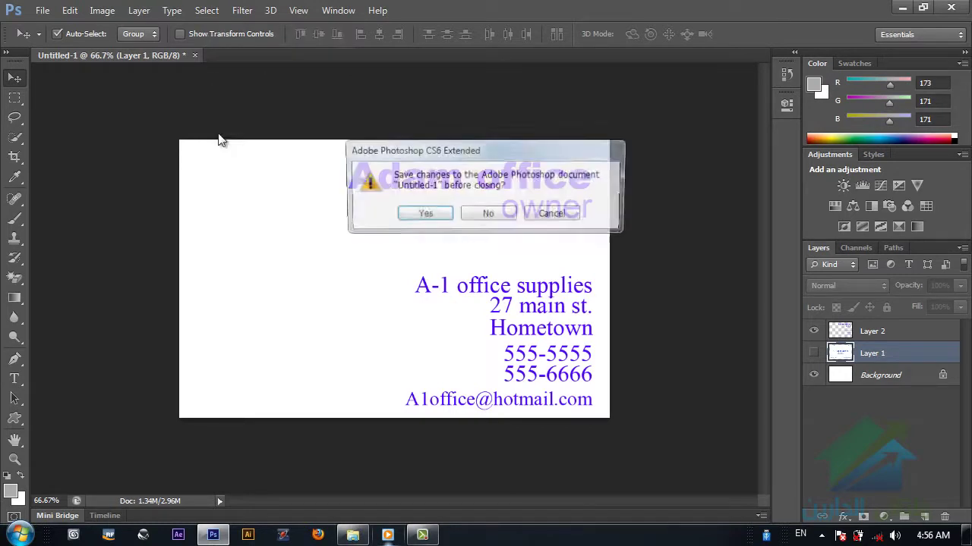
pyautogui.click(488, 215)
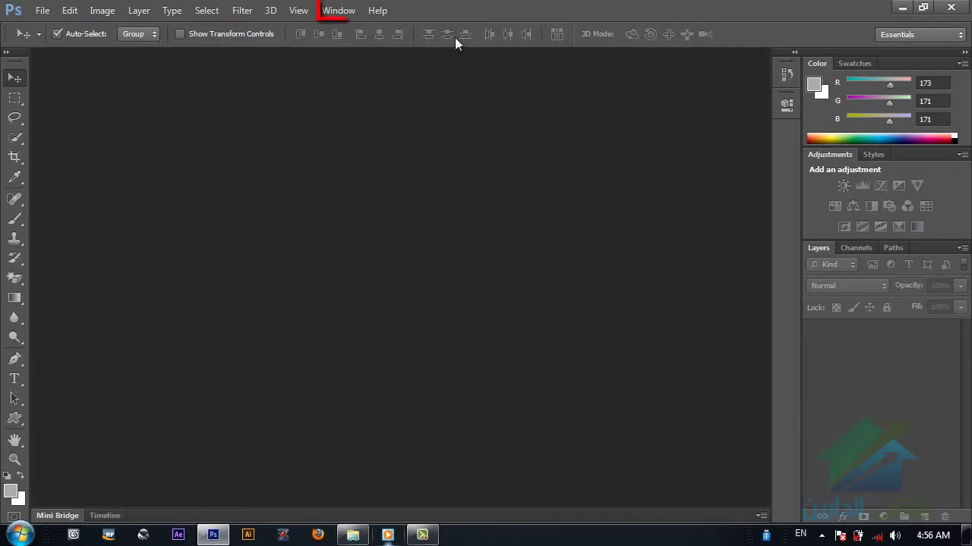
# Step: Reset Space Before Paragraph to 0 pt in the Paragraph panel
pyautogui.click(338, 10)
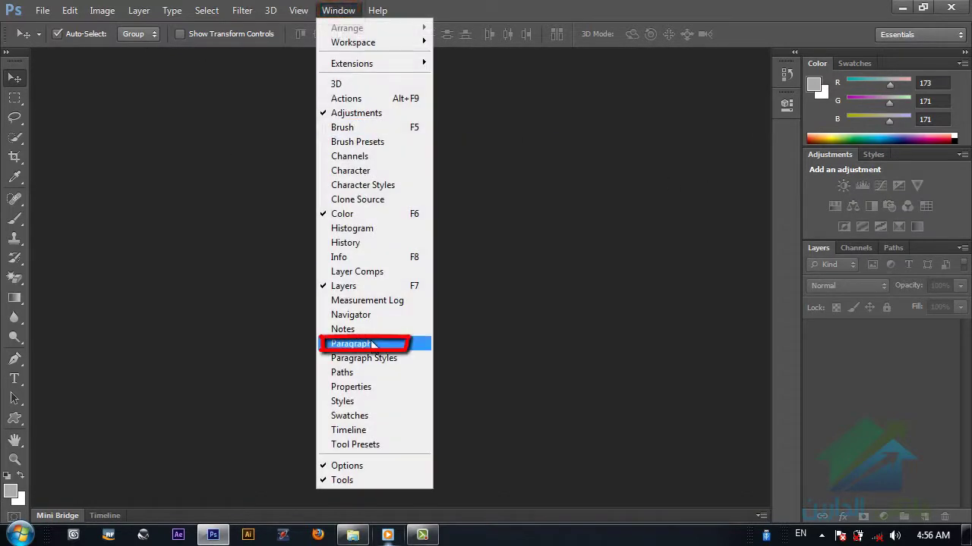
pyautogui.click(373, 343)
pyautogui.moveTo(690, 74); pyautogui.dragTo(629, 86)
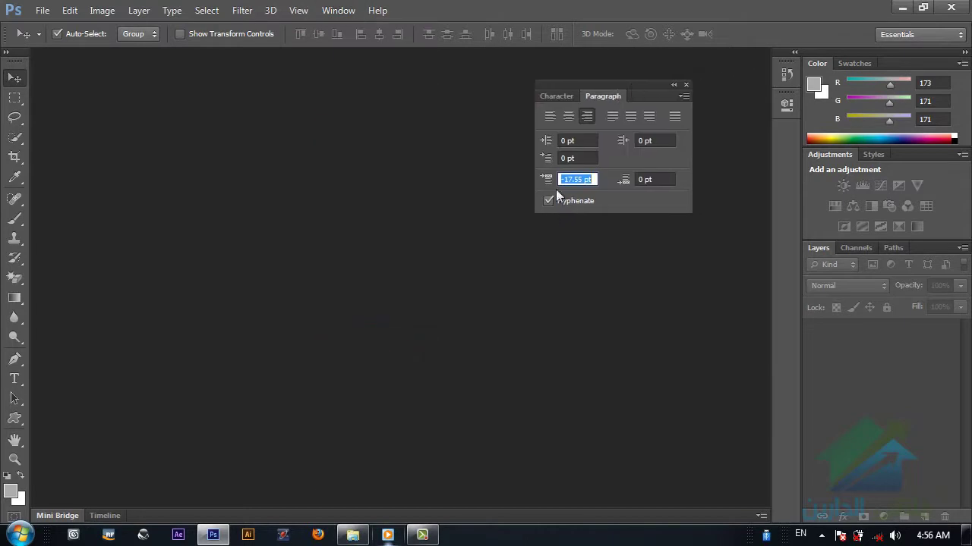
pyautogui.write('0')
# Step: Create a new blank 850 × 550 px, 72 ppi document with a white background
pyautogui.click(43, 10)
pyautogui.click(45, 26)
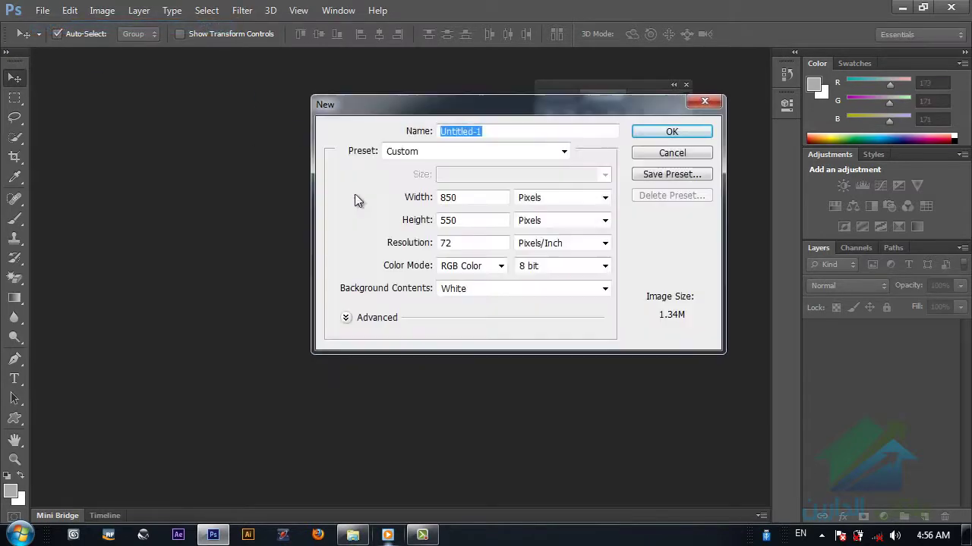
pyautogui.click(694, 133)
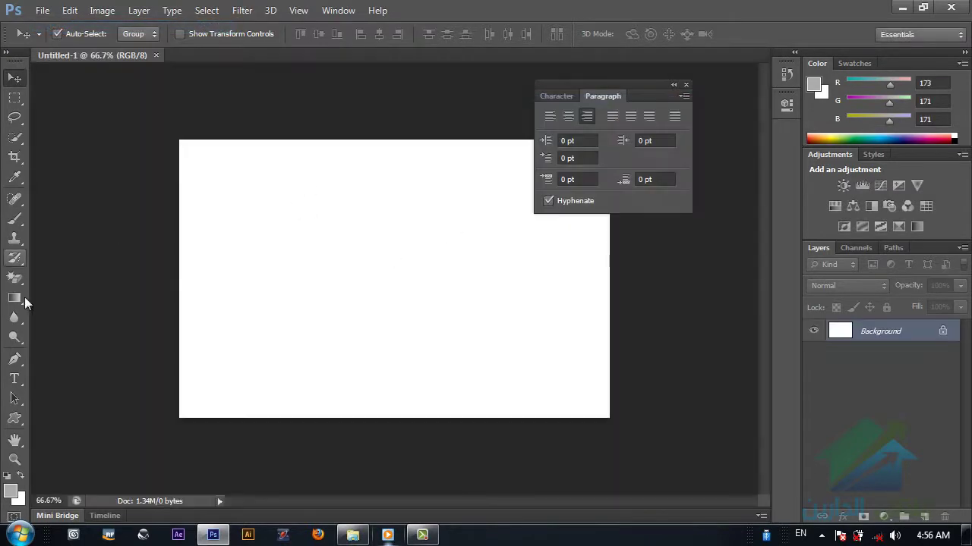
# Step: Draw a paragraph text box and type three left-aligned lines of placeholder text
pyautogui.click(15, 378)
pyautogui.moveTo(208, 163); pyautogui.dragTo(551, 374)
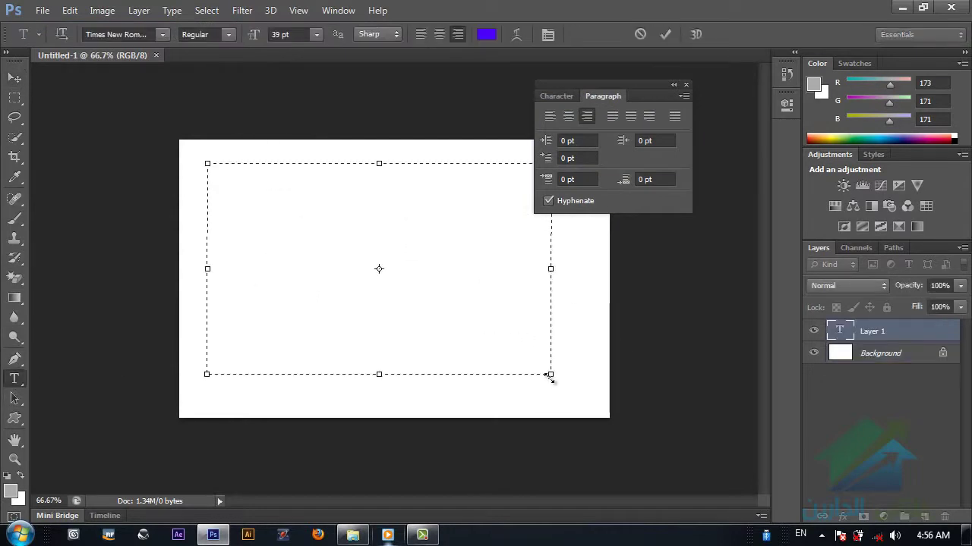
pyautogui.write('sdkdfjlskjfl')
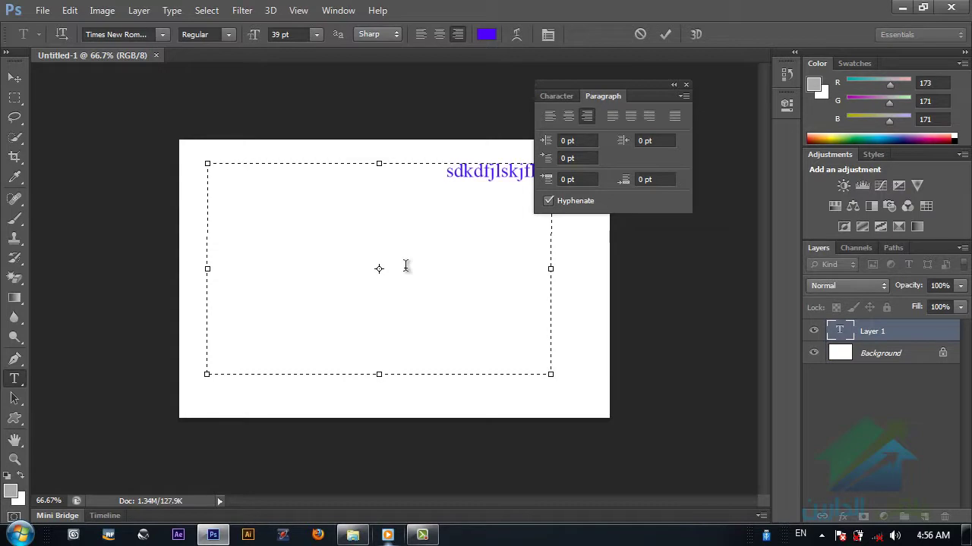
pyautogui.write('kjsfsf')
pyautogui.hotkey('ctrl', 'shift', 'l')
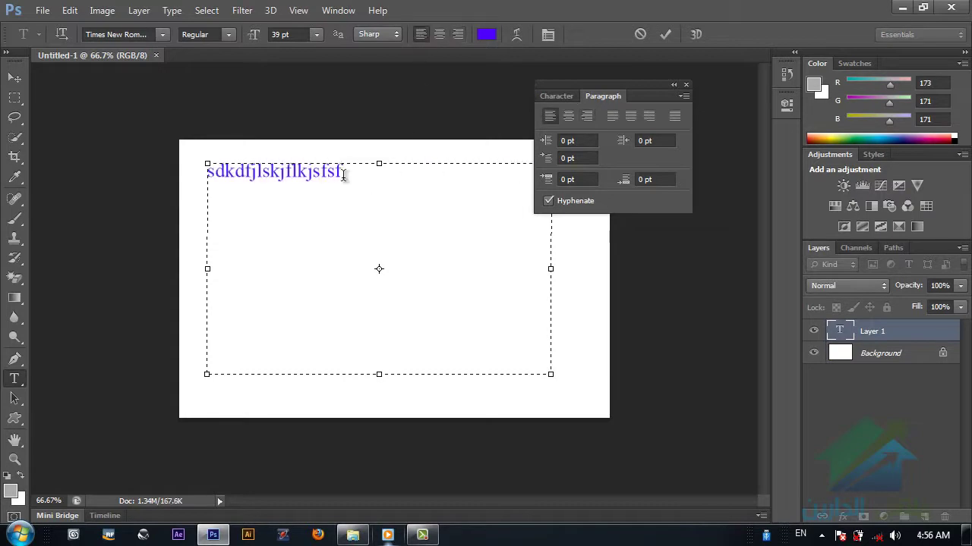
pyautogui.write('sfsfksl;dkf ')
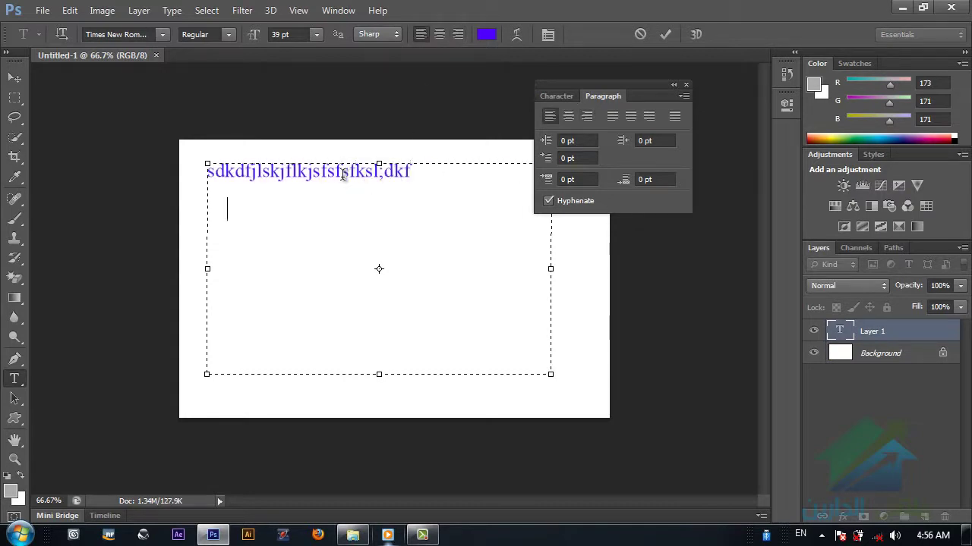
pyautogui.write('sjflksjfkljslfljksjf')
pyautogui.press('Return')
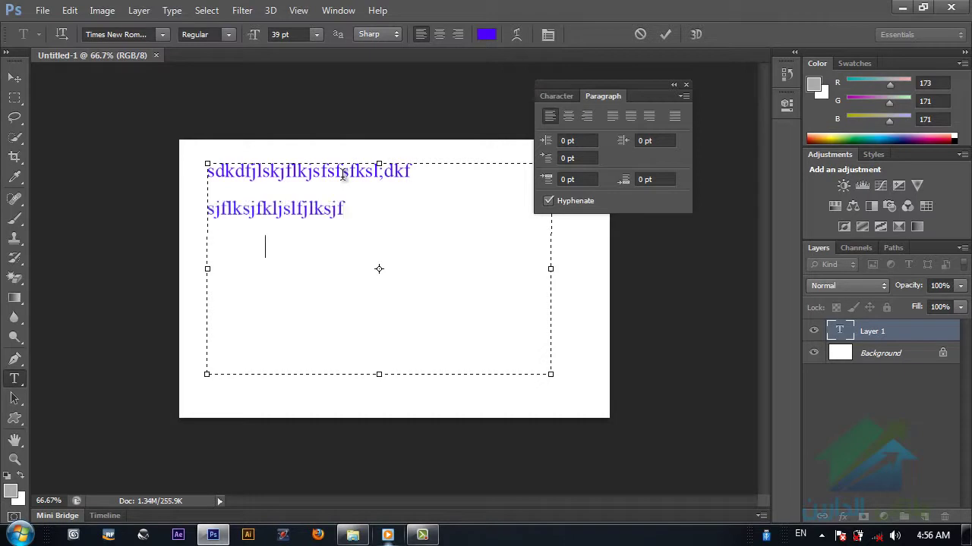
pyautogui.write('slkjflksjflksjlf')
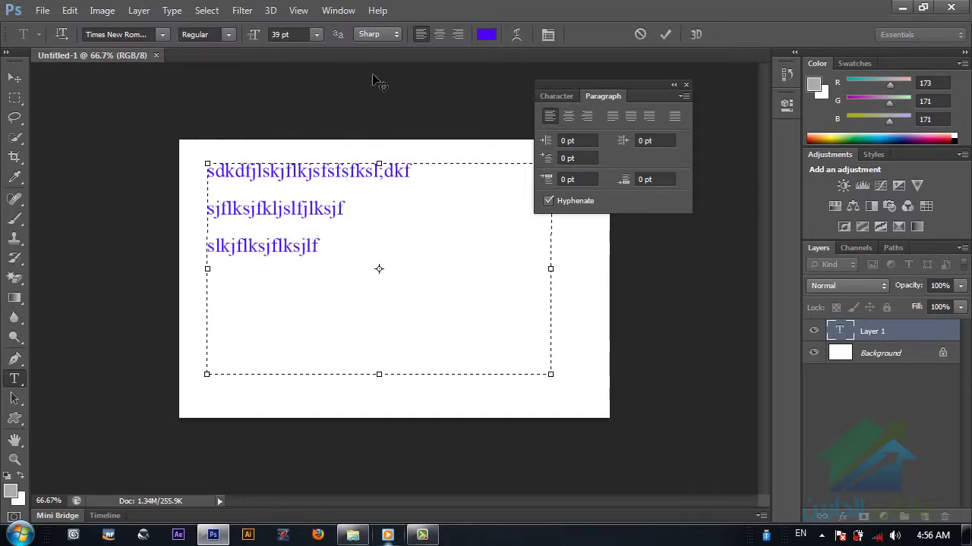
# Step: Give the second line -28.7 pt Space Before and 9.65 pt Space After, then commit
pyautogui.moveTo(403, 173); pyautogui.dragTo(167, 175)
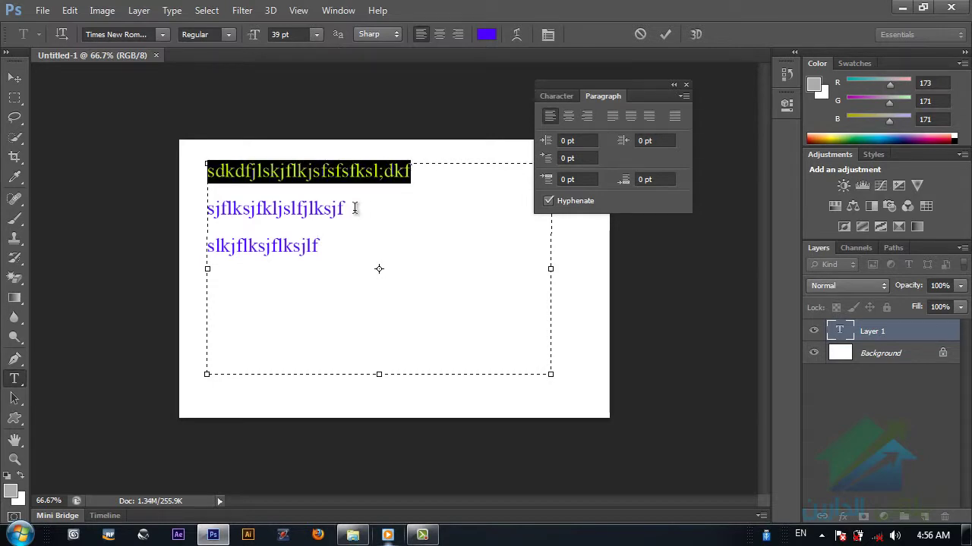
pyautogui.moveTo(356, 208); pyautogui.dragTo(165, 225)
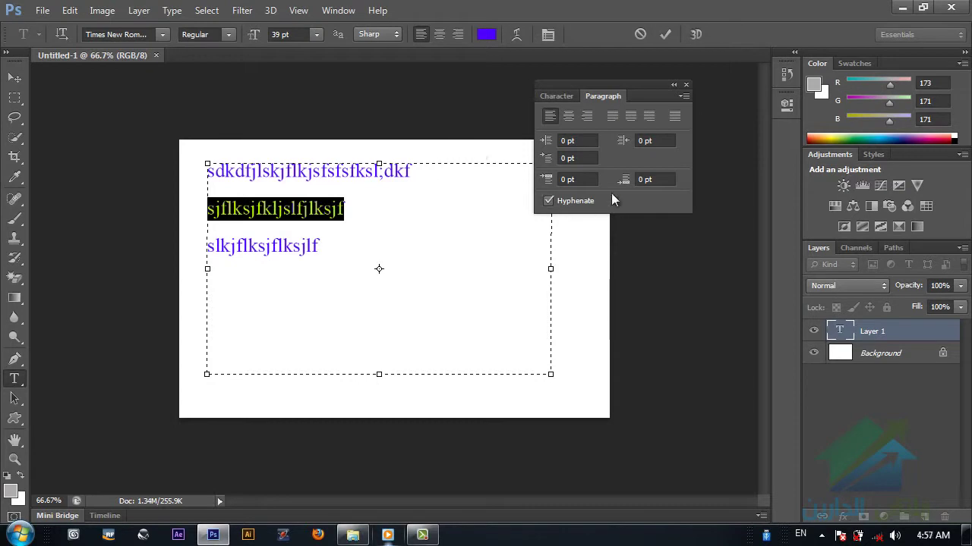
pyautogui.moveTo(548, 182); pyautogui.dragTo(425, 189)
pyautogui.moveTo(563, 193); pyautogui.dragTo(260, 189)
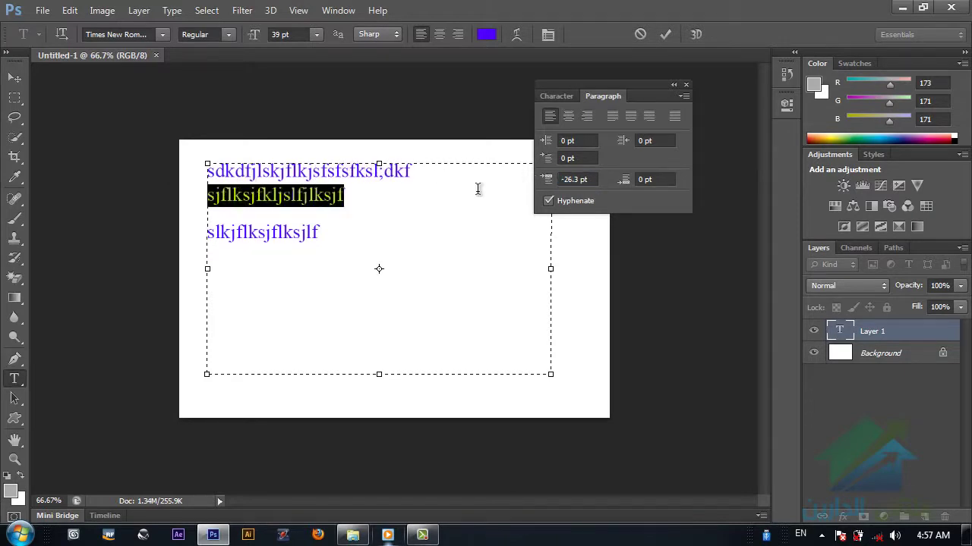
pyautogui.moveTo(621, 188); pyautogui.dragTo(653, 185)
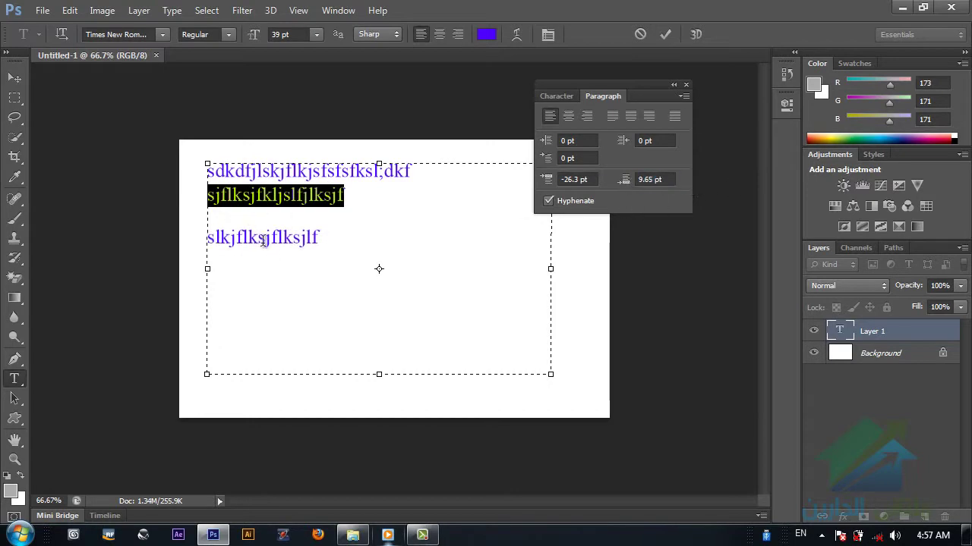
pyautogui.moveTo(550, 179); pyautogui.dragTo(512, 177)
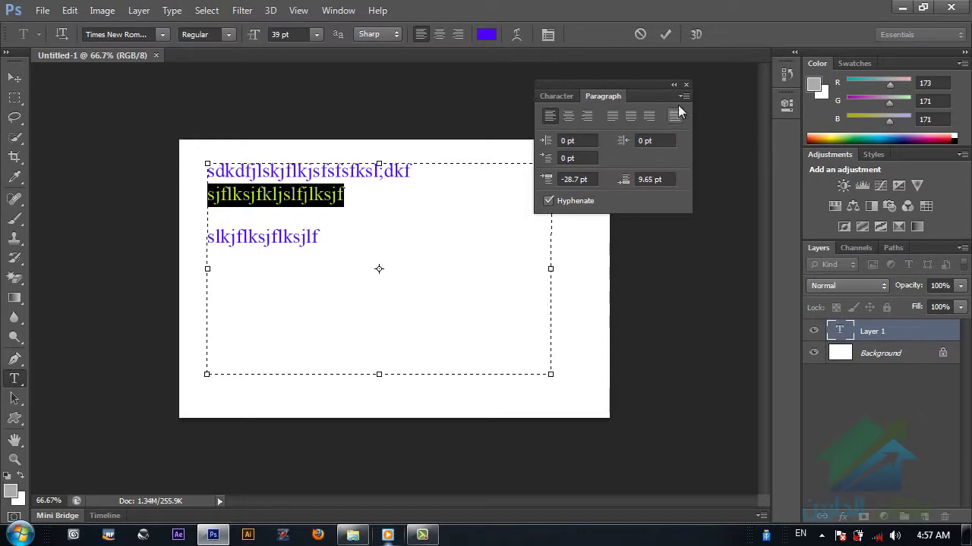
pyautogui.hotkey('ctrl', 'Return')
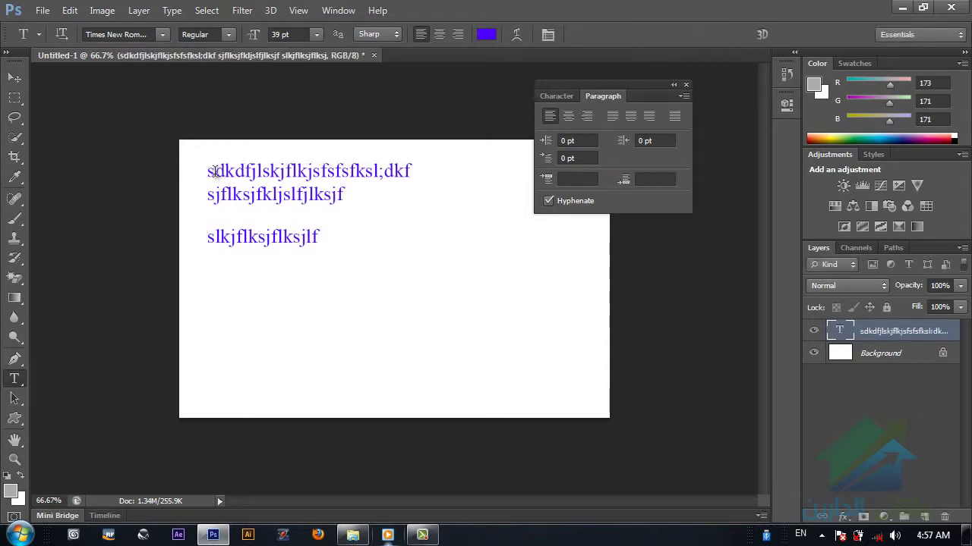
# Step: Reselect parts of each of the three lines to check their spacing
pyautogui.click(223, 172)
pyautogui.moveTo(207, 171); pyautogui.dragTo(322, 171)
pyautogui.moveTo(227, 195); pyautogui.dragTo(372, 195)
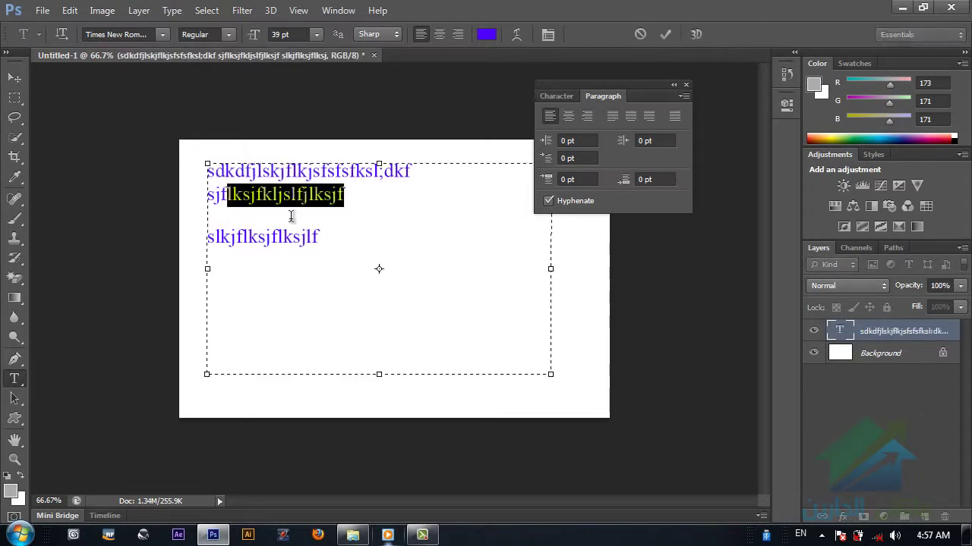
pyautogui.moveTo(208, 238); pyautogui.dragTo(320, 238)
# Step: Commit the text and quit Photoshop without saving Untitled-1
pyautogui.click(686, 86)
pyautogui.click(664, 36)
pyautogui.click(951, 7)
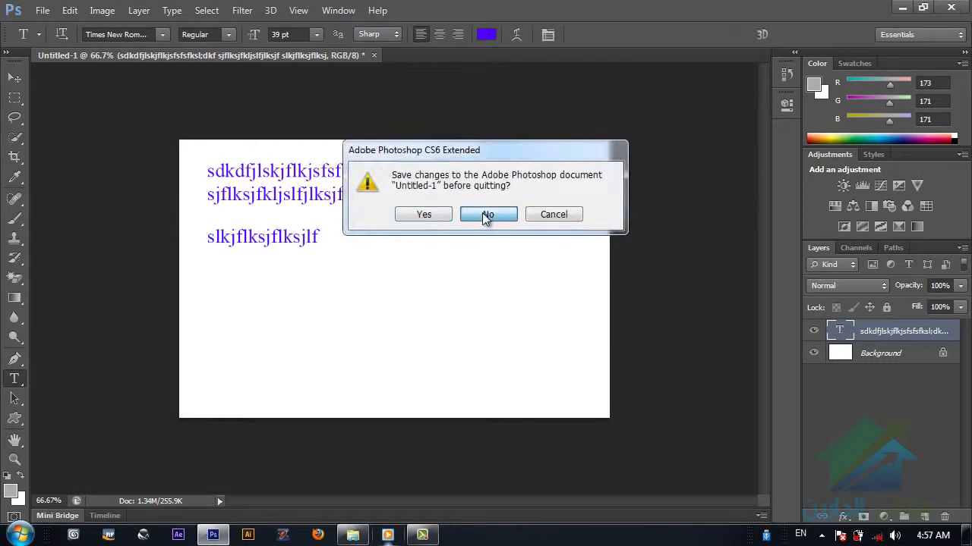
pyautogui.click(486, 215)
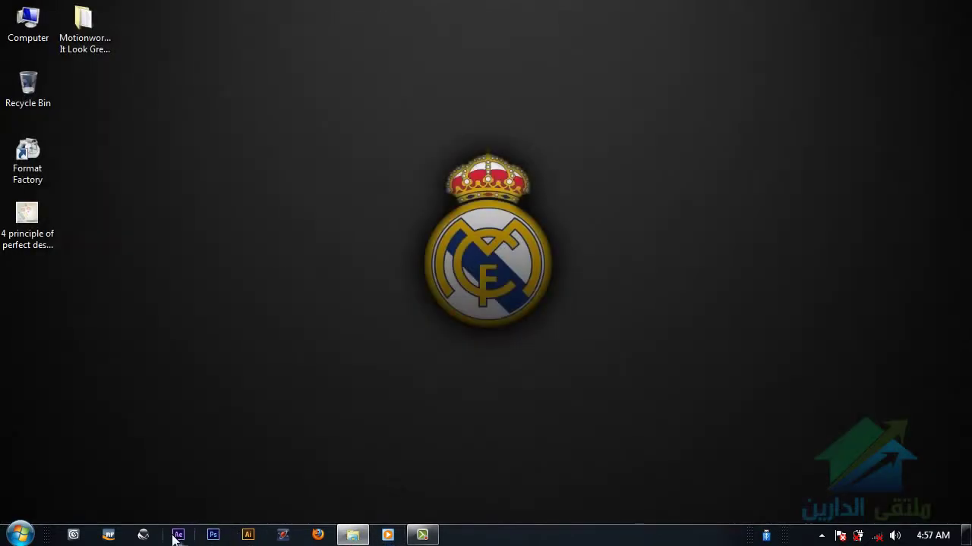
# Step: Pause the screen recorder and bring up After Effects showing Comp 1's light-blue background and title
pyautogui.click(423, 535)
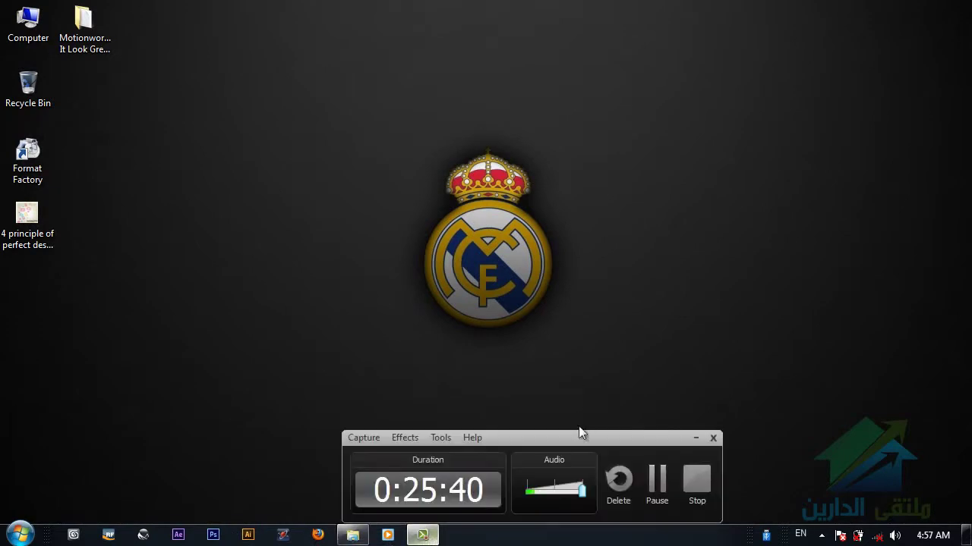
pyautogui.moveTo(582, 435); pyautogui.dragTo(569, 343)
pyautogui.click(642, 385)
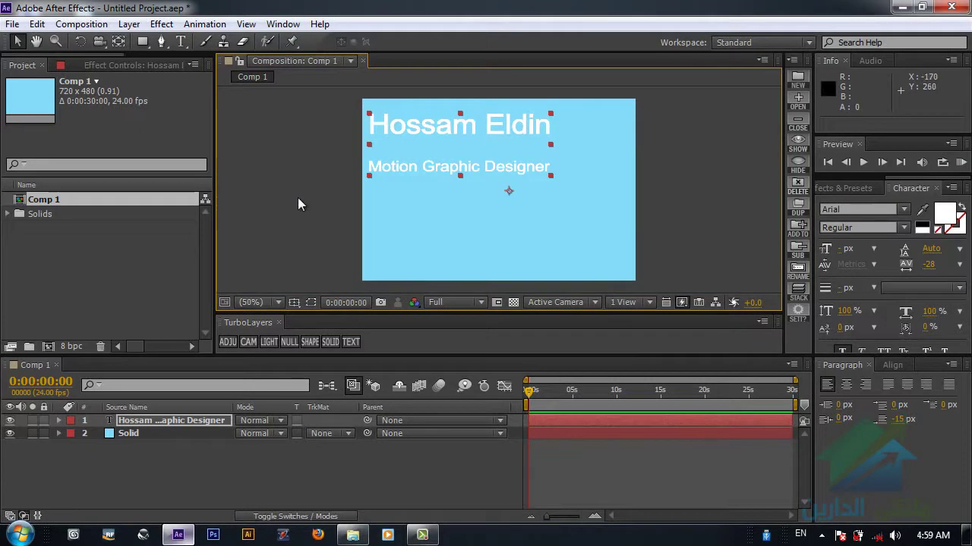
# Step: Delete the existing two-line name-and-title text layer from Comp 1's timeline
pyautogui.click(158, 434)
pyautogui.click(159, 421)
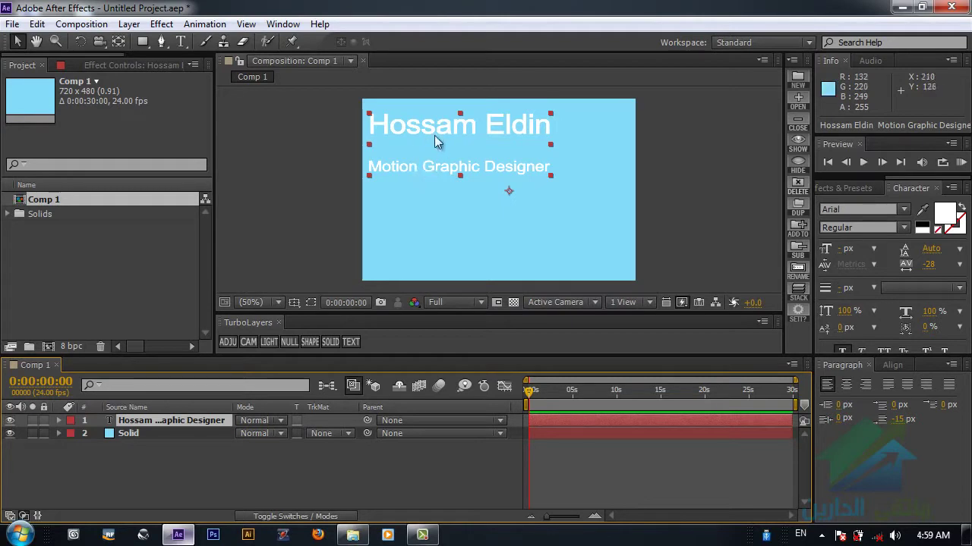
pyautogui.moveTo(456, 151); pyautogui.dragTo(399, 137)
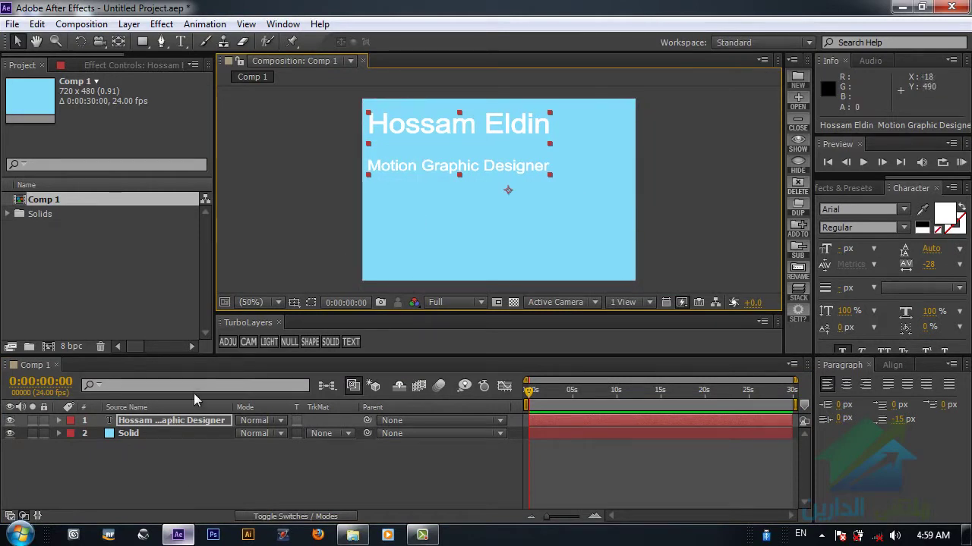
pyautogui.click(195, 423)
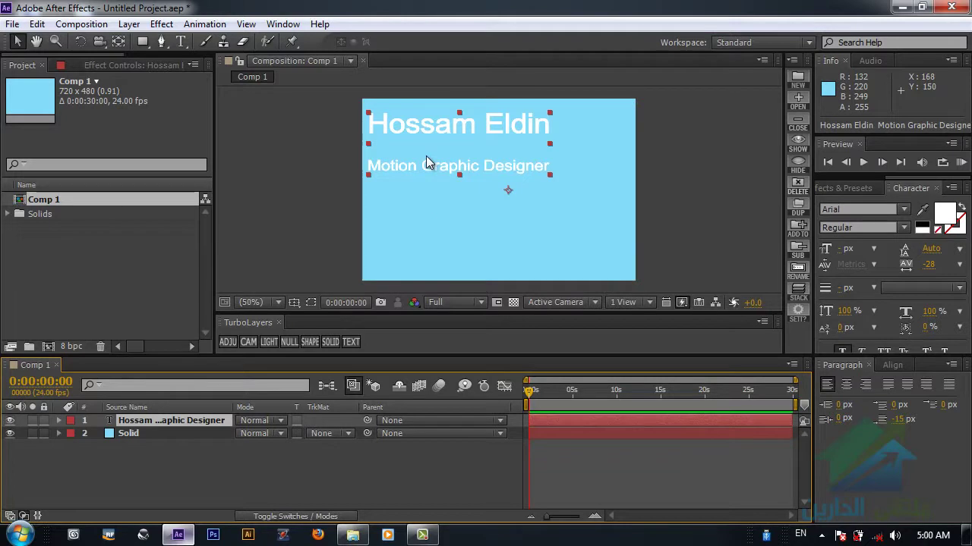
pyautogui.press('Delete')
# Step: Draw a paragraph text box and type the designer's name above 'Motion Graphic Designer'
pyautogui.click(181, 42)
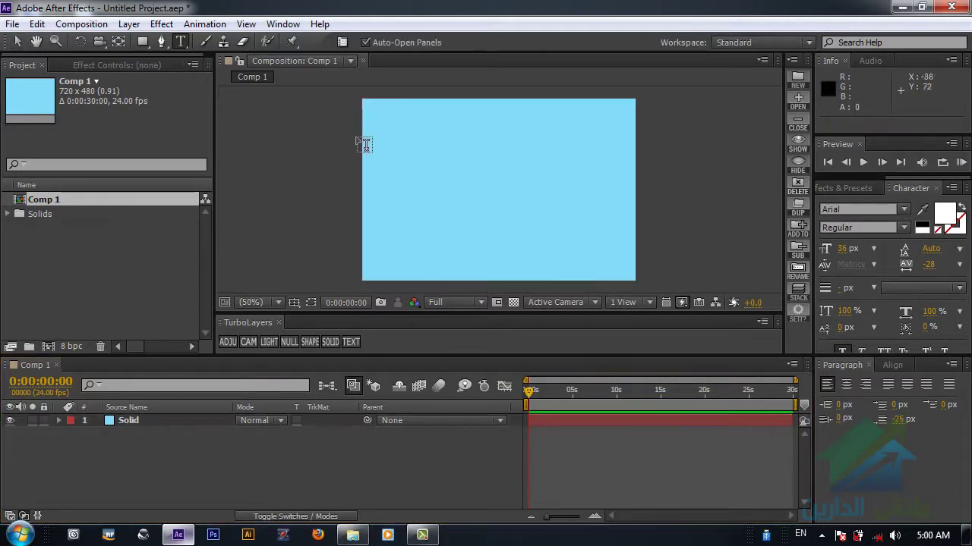
pyautogui.moveTo(371, 113); pyautogui.dragTo(627, 257)
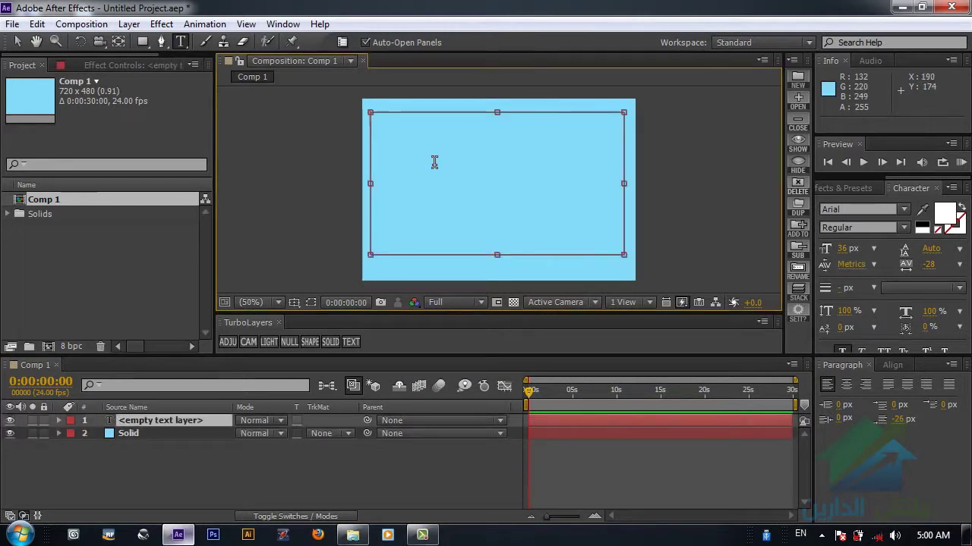
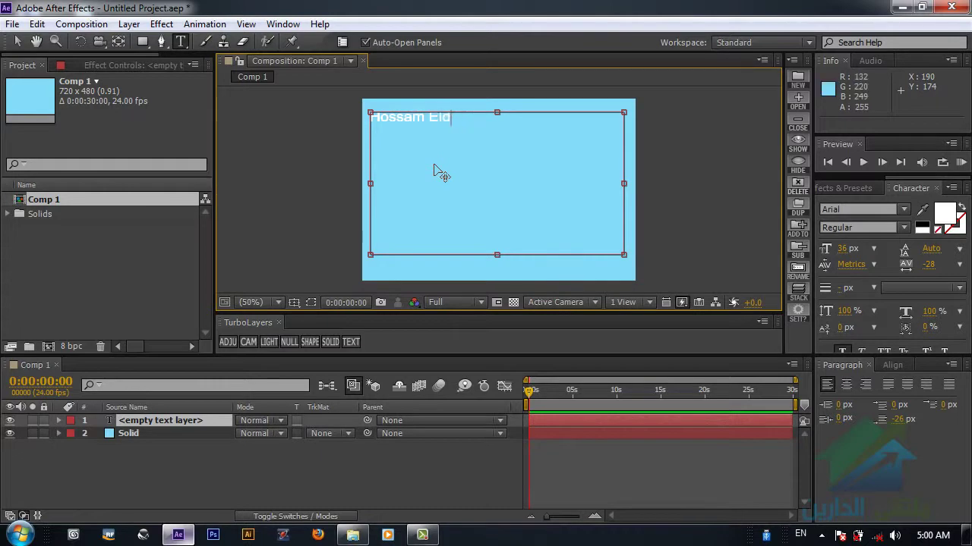
pyautogui.press('Return')
pyautogui.write('Motion Gra')
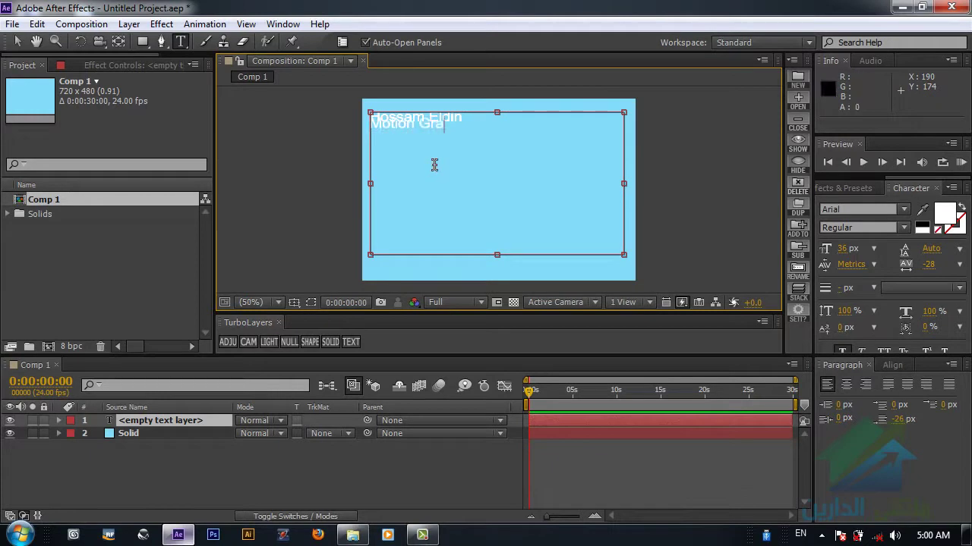
pyautogui.write('phic Des')
pyautogui.press('BackSpace')
pyautogui.write('s')
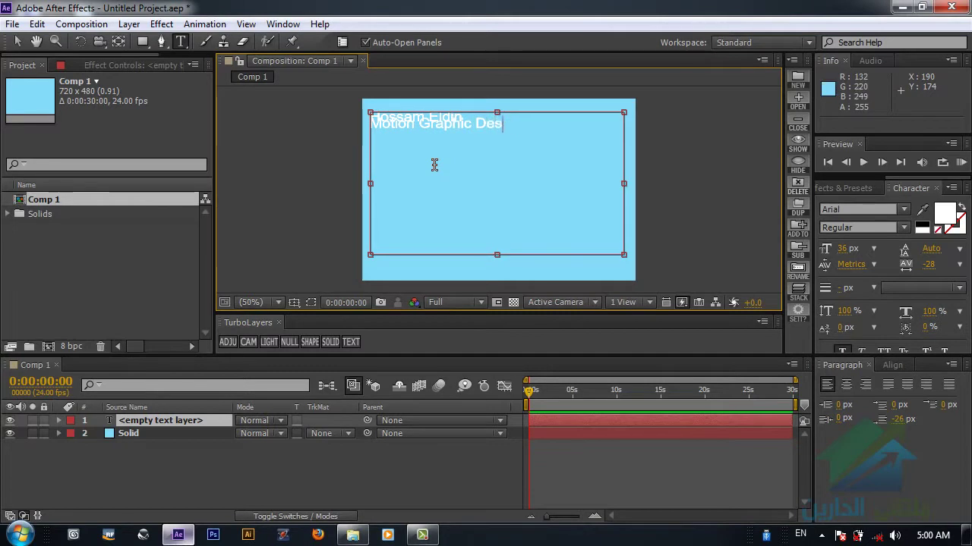
pyautogui.write('igner')
# Step: Increase the leading of the 'Motion Graphic Designer' line to 65.2 px
pyautogui.click(900, 421)
pyautogui.press('Return')
pyautogui.click(892, 421)
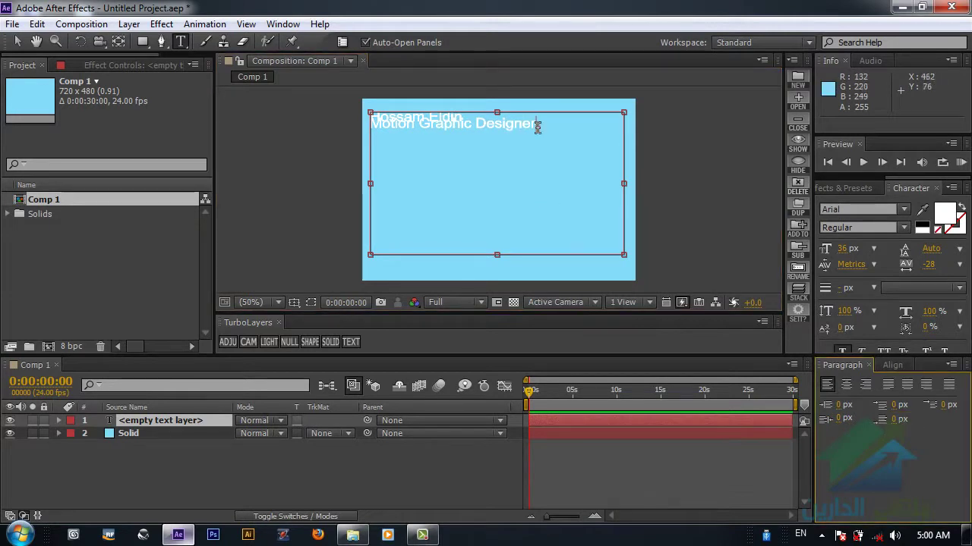
pyautogui.moveTo(538, 126); pyautogui.dragTo(356, 138)
pyautogui.hotkey('alt', 'Down')
pyautogui.hotkey('alt', 'Down')
pyautogui.hotkey('alt', 'Down')
pyautogui.hotkey('alt', 'Down')
pyautogui.hotkey('alt', 'Down')
pyautogui.hotkey('alt', 'Down')
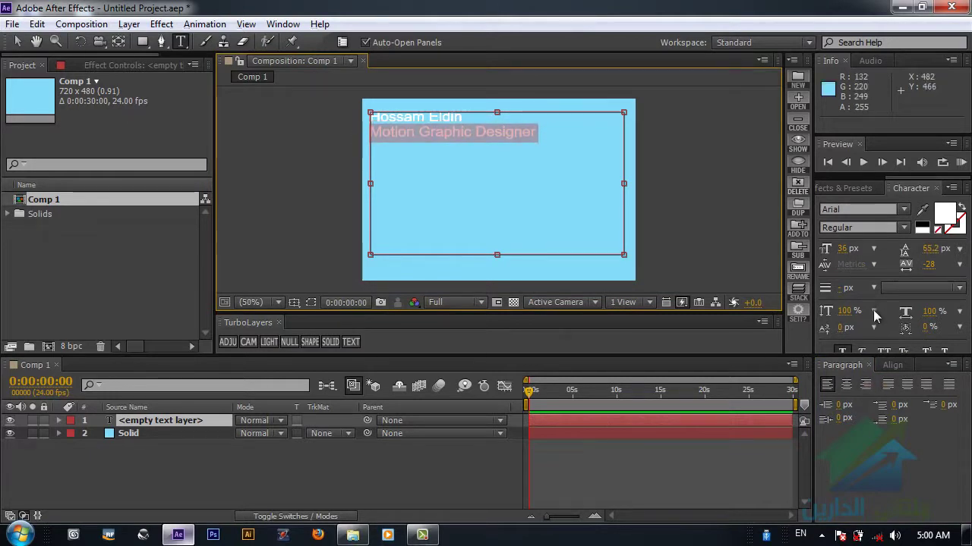
# Step: Widen the tracking and set the leading to Auto in the Character panel
pyautogui.click(960, 264)
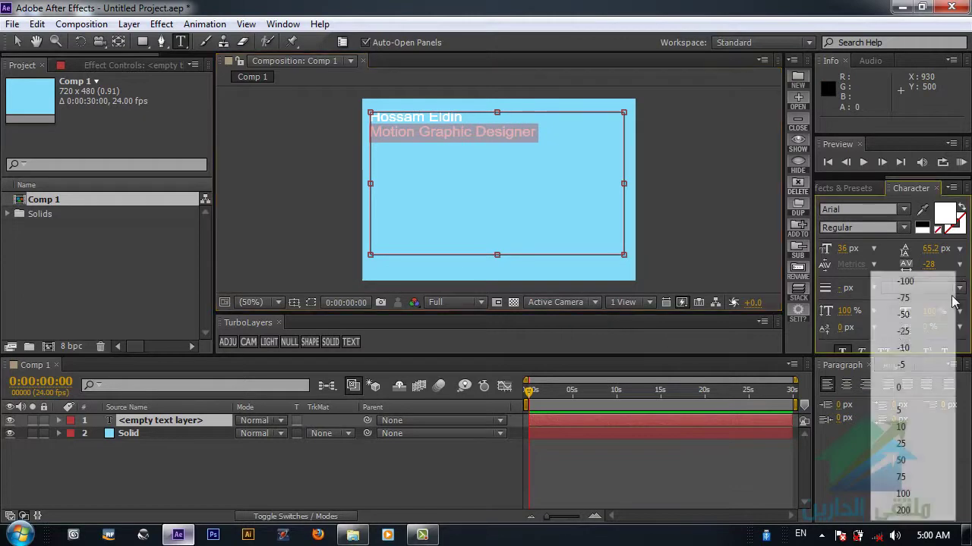
pyautogui.click(898, 387)
pyautogui.click(959, 249)
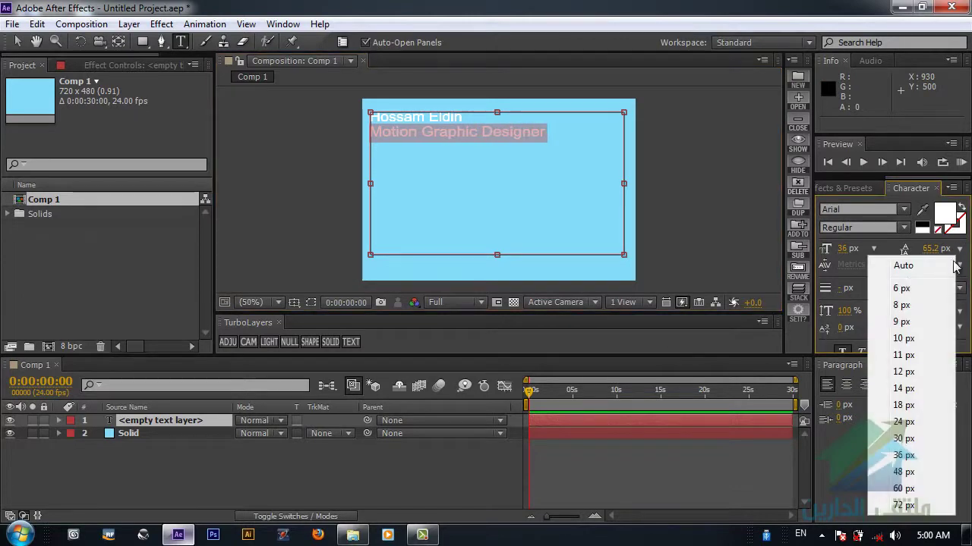
pyautogui.click(903, 267)
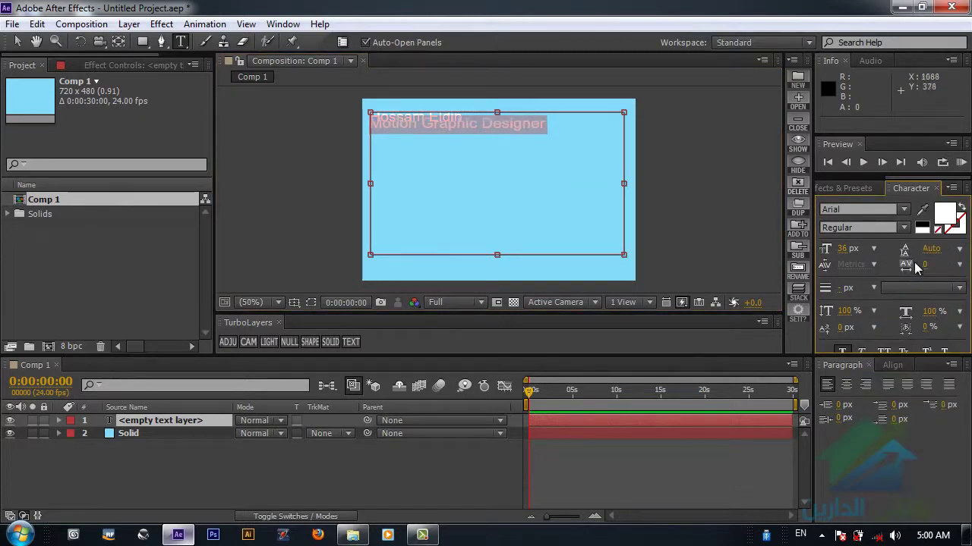
pyautogui.moveTo(882, 355); pyautogui.dragTo(885, 382)
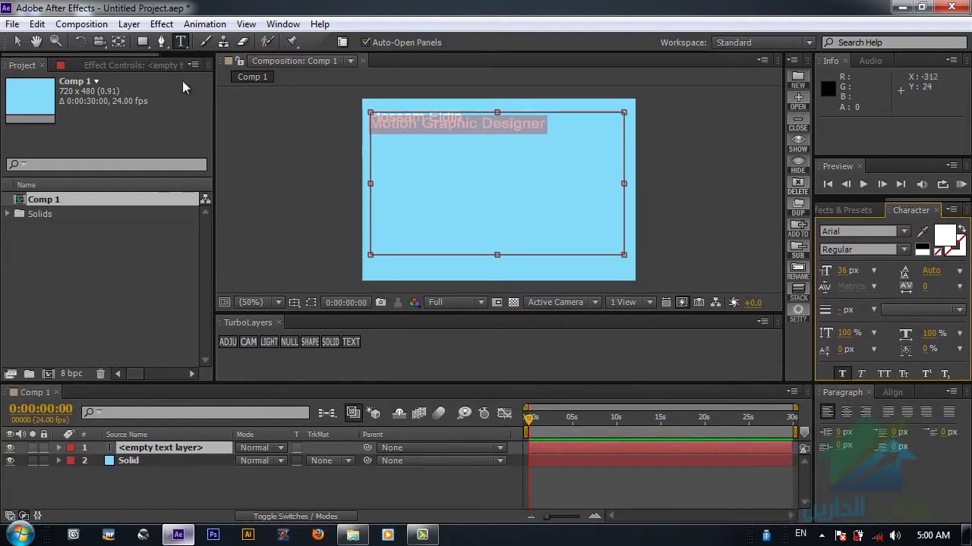
pyautogui.click(16, 42)
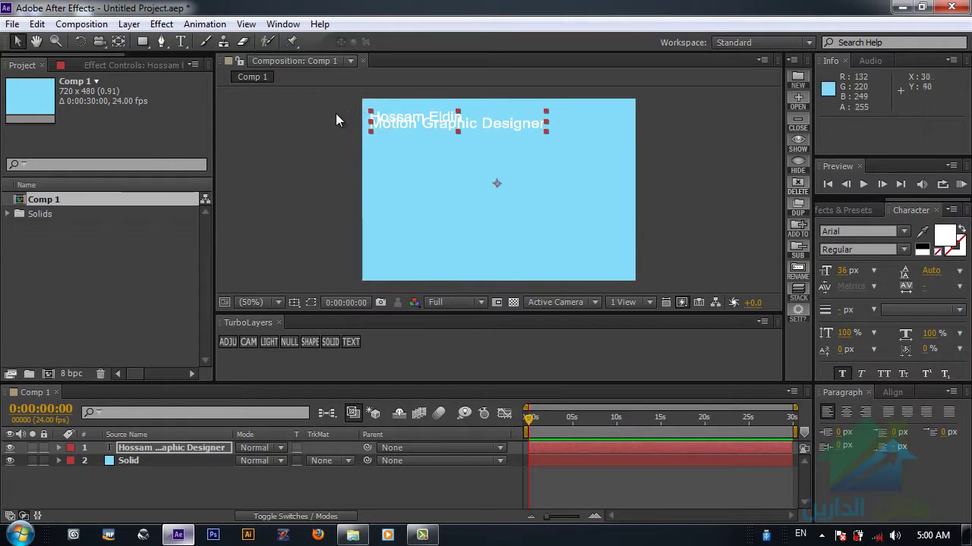
# Step: Nudge the text layer to position 358, 212 and briefly re-enter the text to check it
pyautogui.moveTo(436, 126)
pyautogui.mouseDown()
pyautogui.moveTo(437, 143)
pyautogui.moveTo(439, 126)
pyautogui.mouseUp()
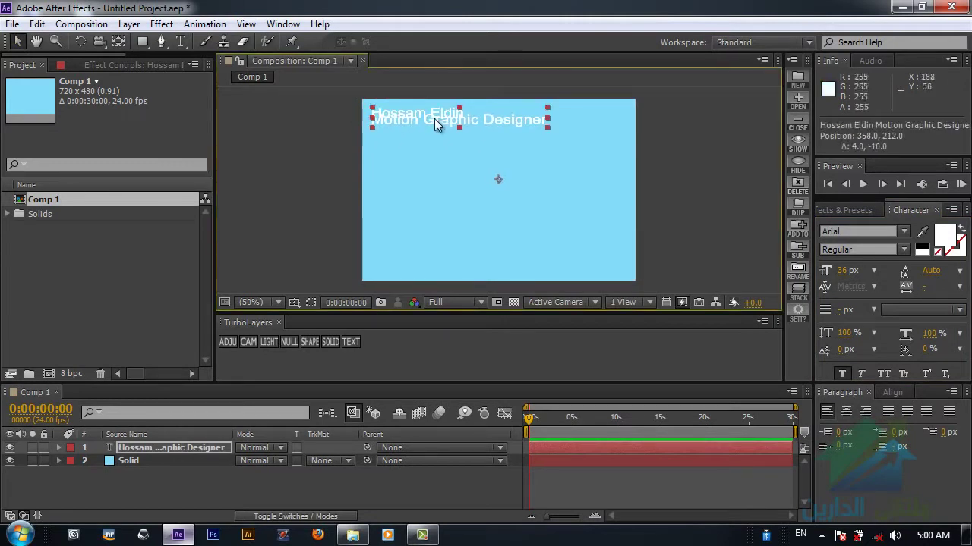
pyautogui.doubleClick(475, 125)
pyautogui.click(465, 114)
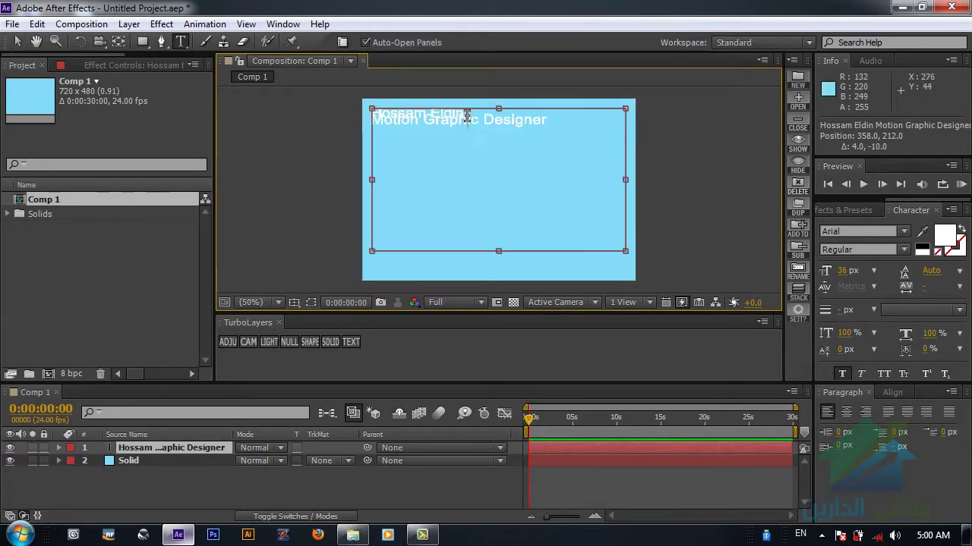
pyautogui.doubleClick(407, 126)
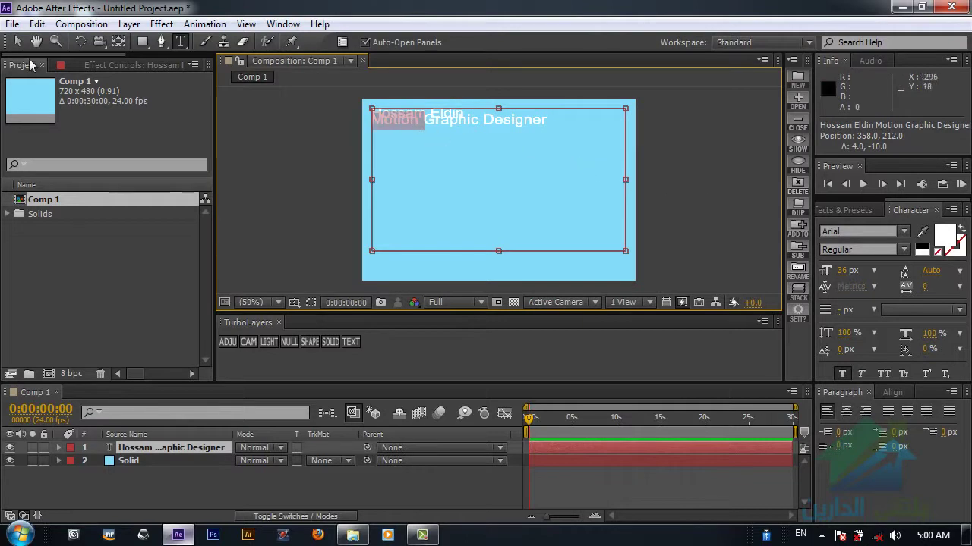
pyautogui.click(17, 41)
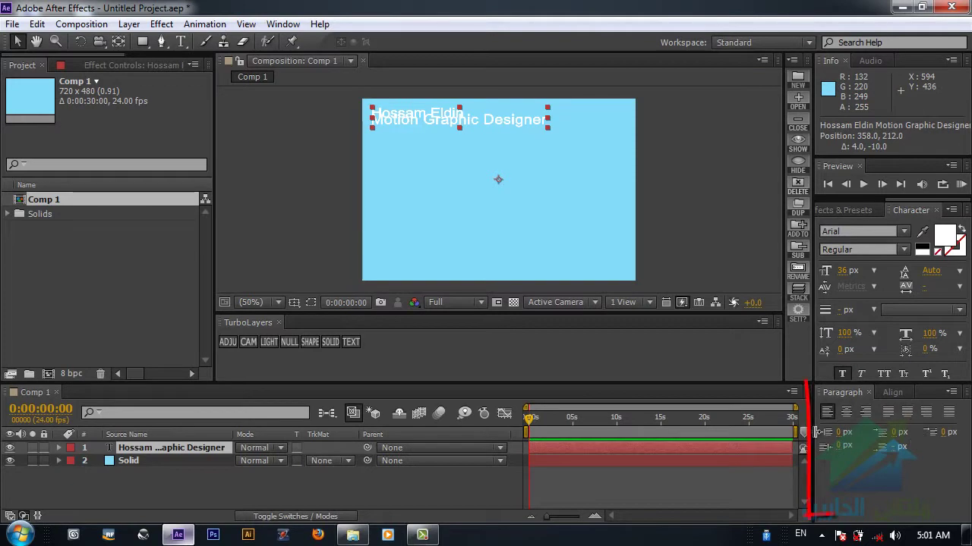
# Step: Add Space Before Paragraph so 'Motion Graphic Designer' sits a modest gap below the name
pyautogui.click(287, 24)
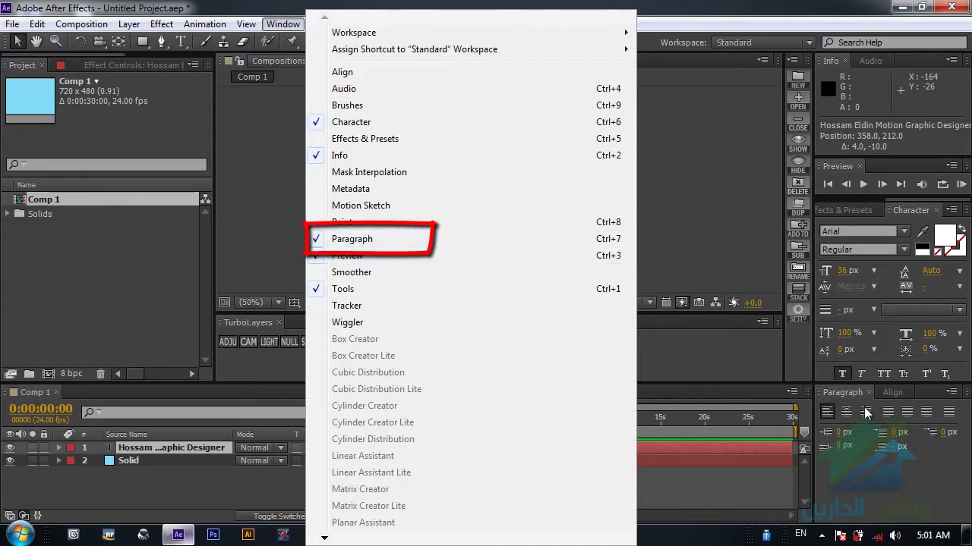
pyautogui.click(886, 488)
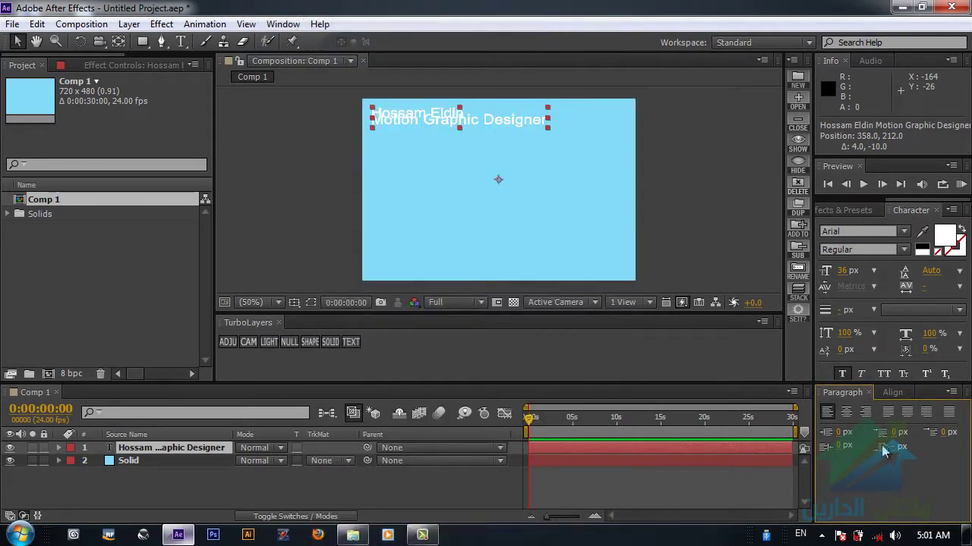
pyautogui.moveTo(892, 439); pyautogui.dragTo(894, 474)
pyautogui.hotkey('ctrl', 'z')
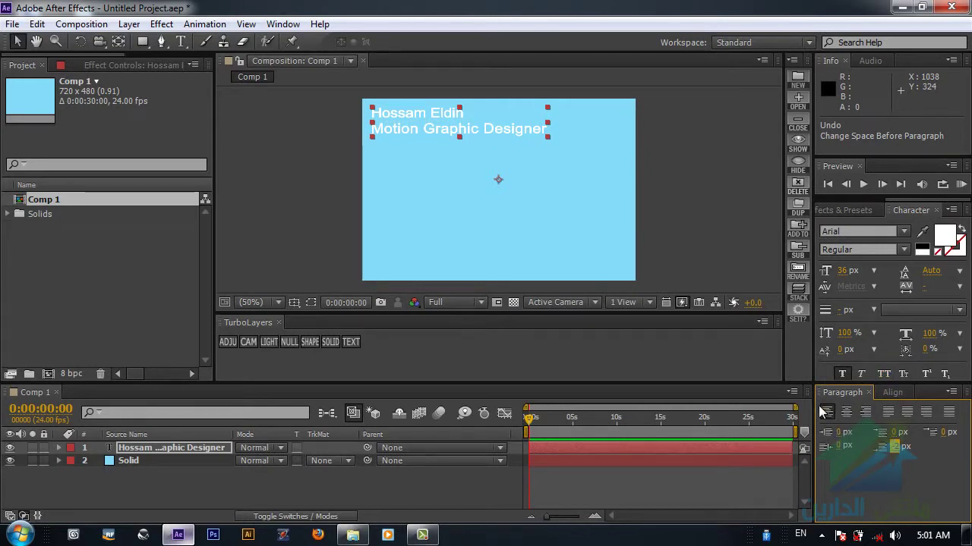
pyautogui.moveTo(897, 453); pyautogui.dragTo(901, 449)
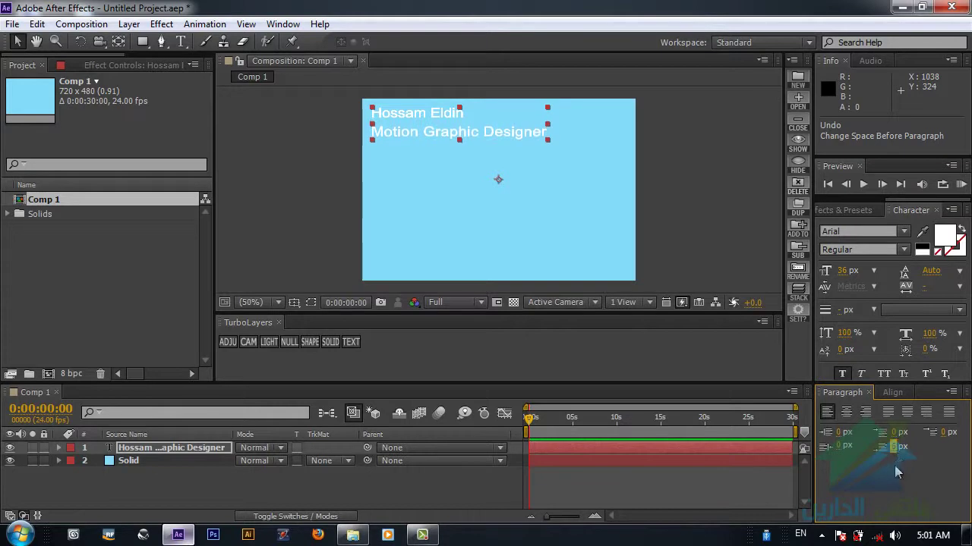
pyautogui.doubleClick(449, 135)
pyautogui.moveTo(469, 112); pyautogui.dragTo(348, 112)
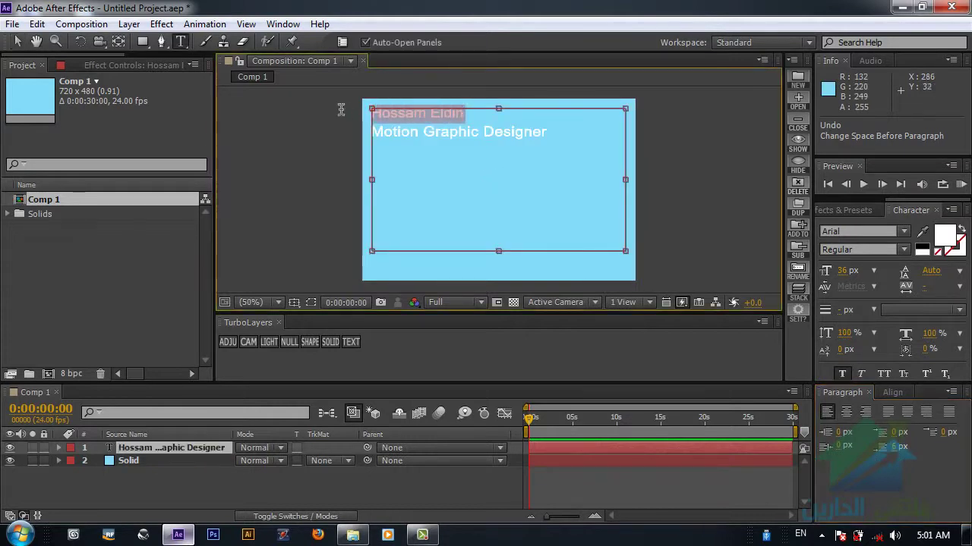
pyautogui.click(843, 272)
pyautogui.moveTo(843, 272); pyautogui.dragTo(872, 273)
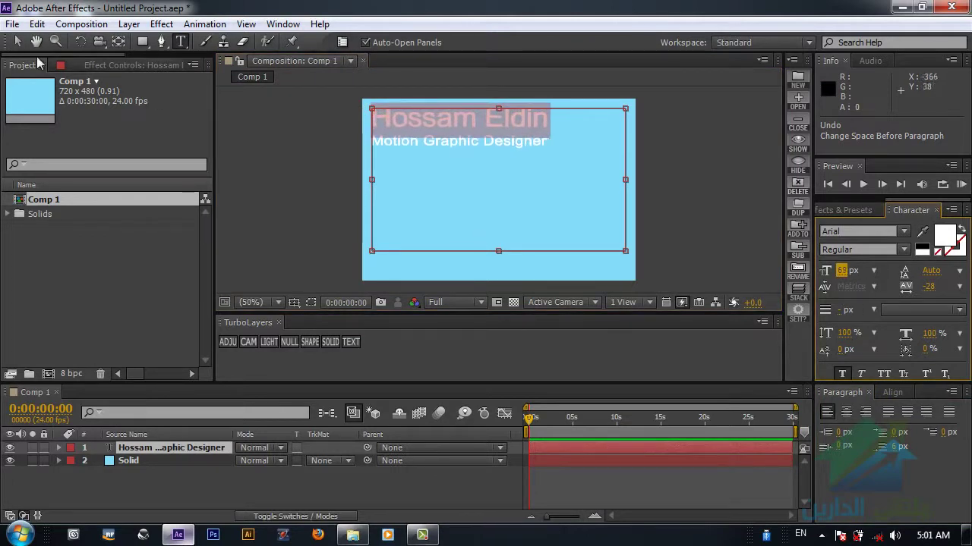
# Step: Shift the text layer left and down, and set space before the second paragraph to -10 px
pyautogui.click(17, 42)
pyautogui.moveTo(467, 124)
pyautogui.mouseDown()
pyautogui.moveTo(474, 98)
pyautogui.moveTo(449, 111)
pyautogui.moveTo(455, 129)
pyautogui.moveTo(469, 123)
pyautogui.mouseUp()
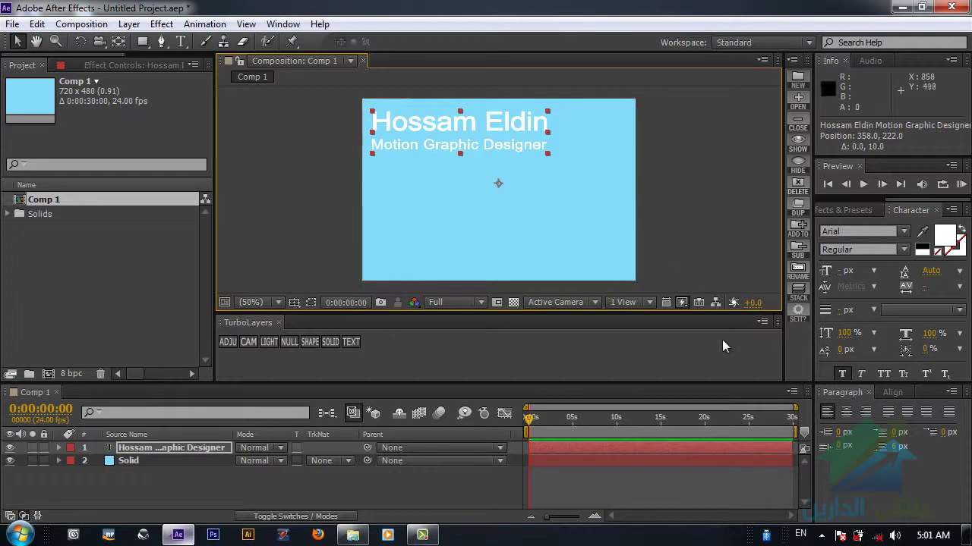
pyautogui.moveTo(891, 448); pyautogui.dragTo(881, 447)
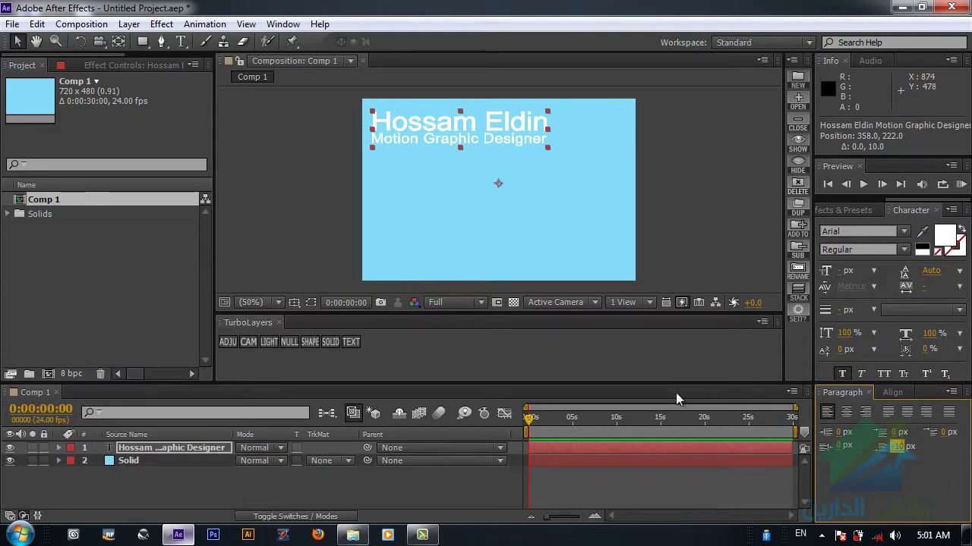
# Step: Open image 12 from the 'bad' folder in Photo Viewer and nudge the viewer window up
pyautogui.click(352, 537)
pyautogui.doubleClick(187, 125)
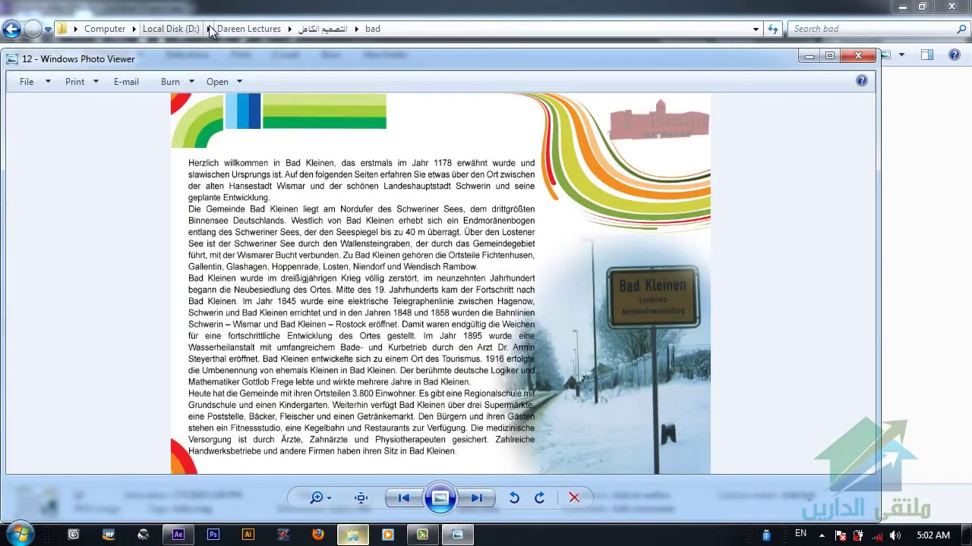
pyautogui.moveTo(377, 68); pyautogui.dragTo(396, 46)
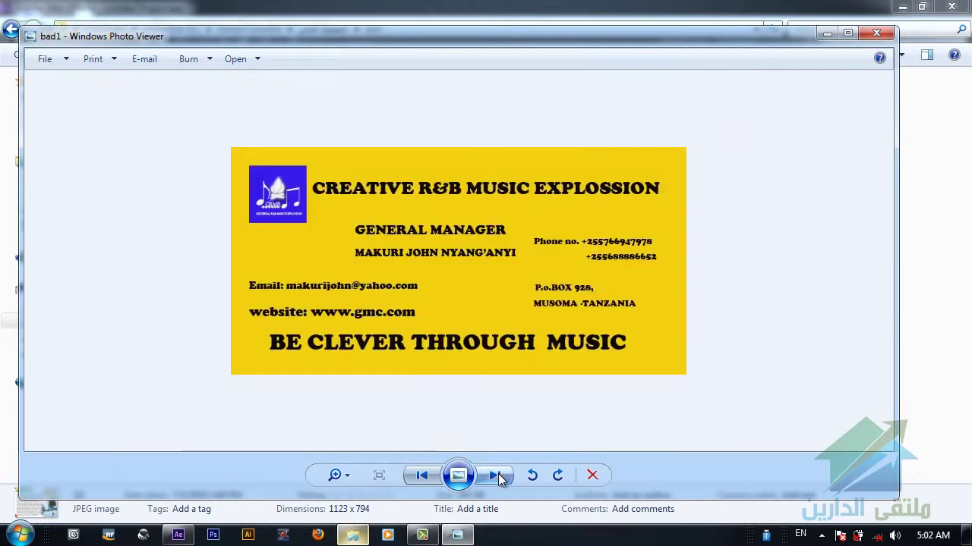
# Step: Step through seven bad business-card examples, ending on bad1, then close Photo Viewer
pyautogui.click(493, 478)
pyautogui.click(493, 477)
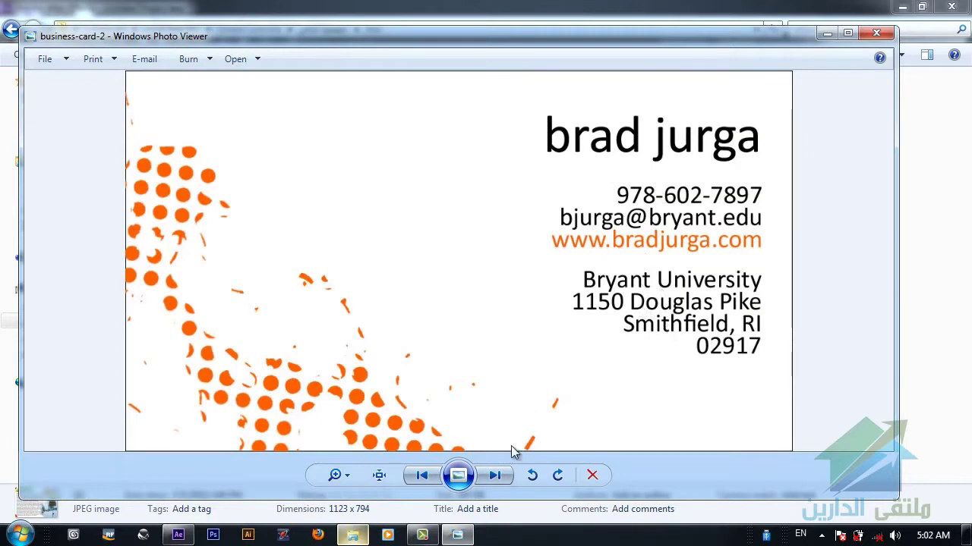
pyautogui.click(495, 476)
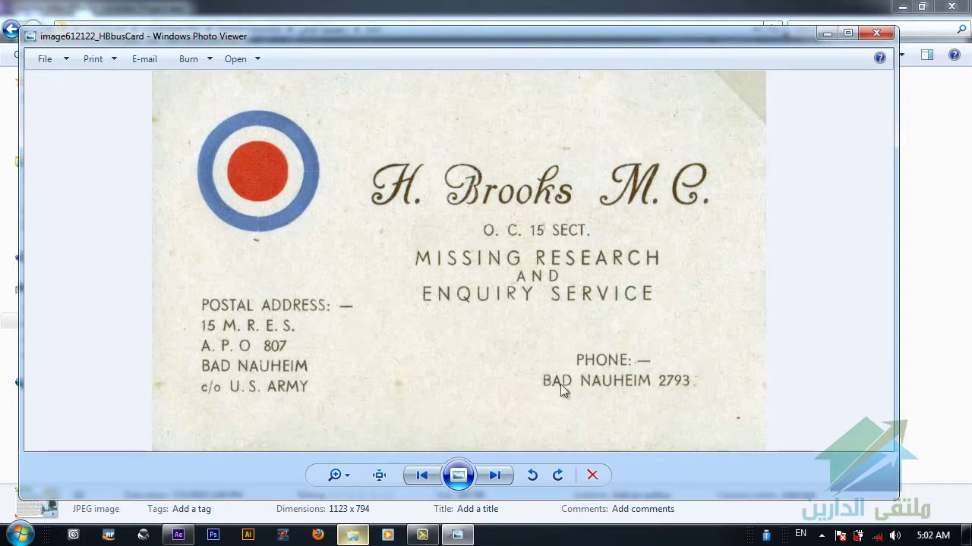
pyautogui.click(497, 478)
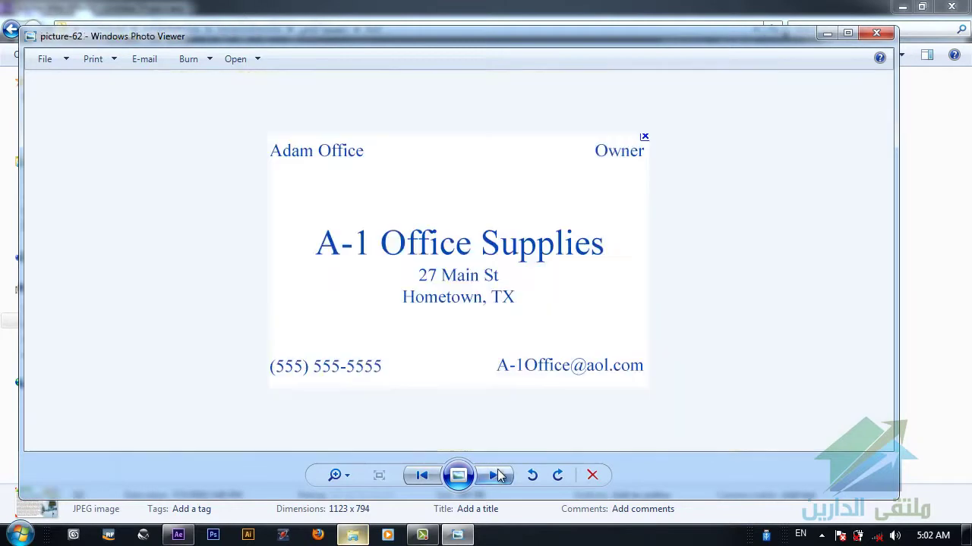
pyautogui.click(501, 478)
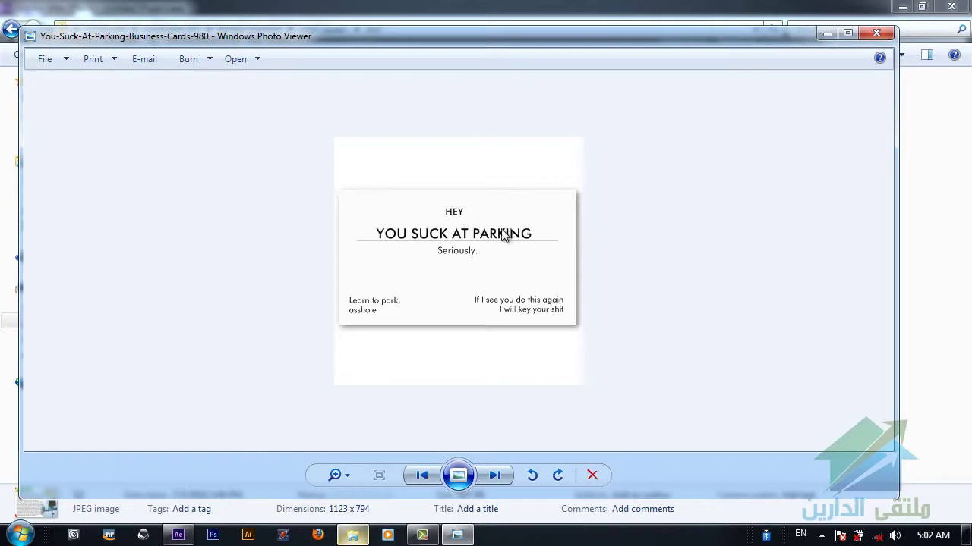
pyautogui.click(496, 476)
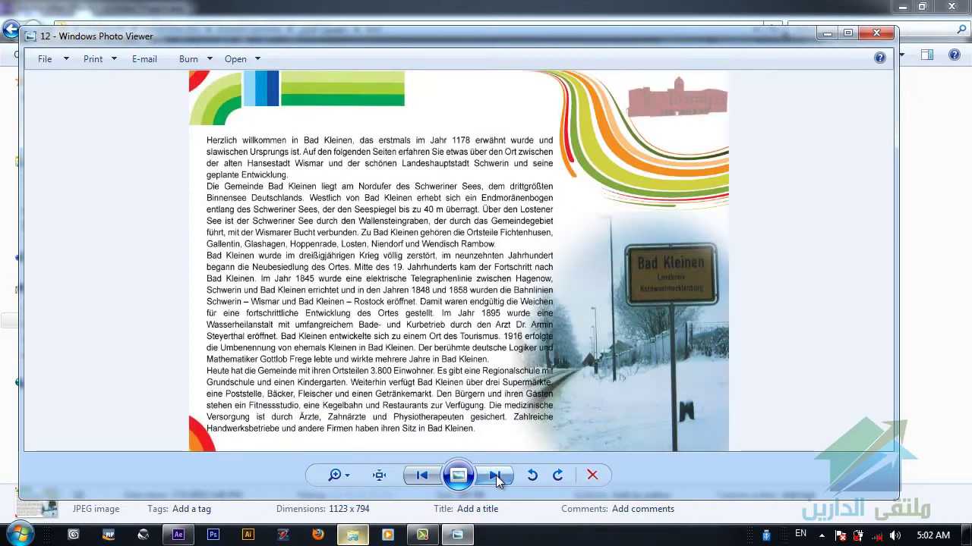
pyautogui.click(496, 476)
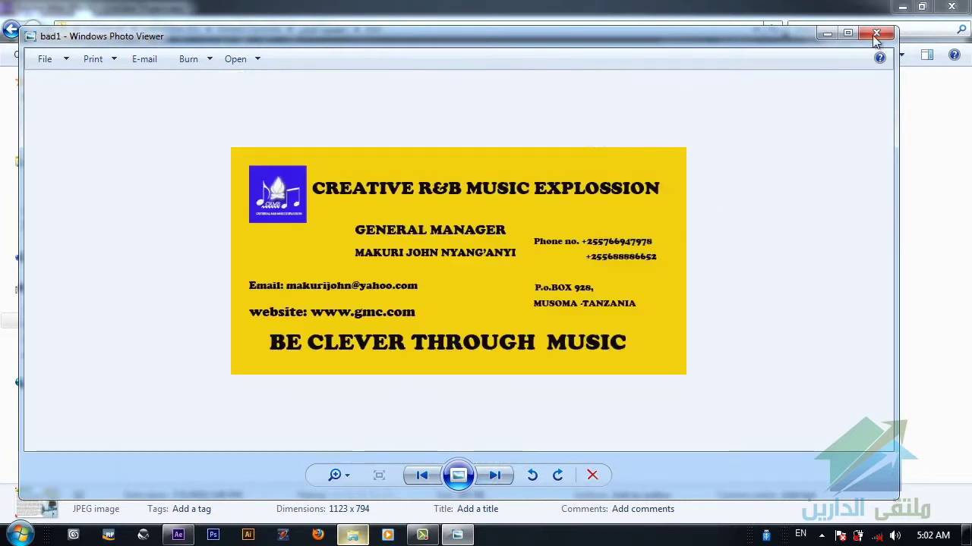
pyautogui.click(875, 32)
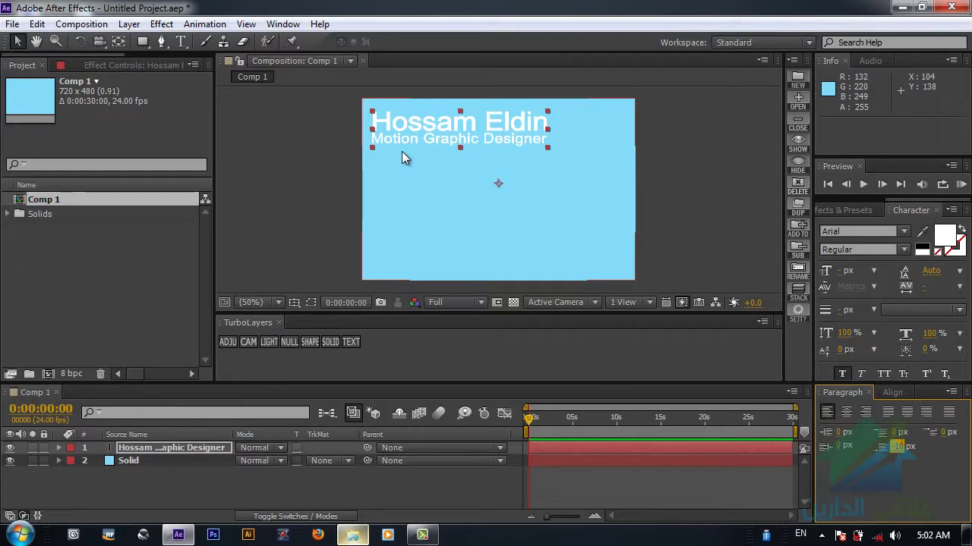
# Step: Minimize After Effects and open the '4 principle of perfect design' file from the desktop
pyautogui.click(903, 7)
pyautogui.click(41, 222)
pyautogui.doubleClick(41, 219)
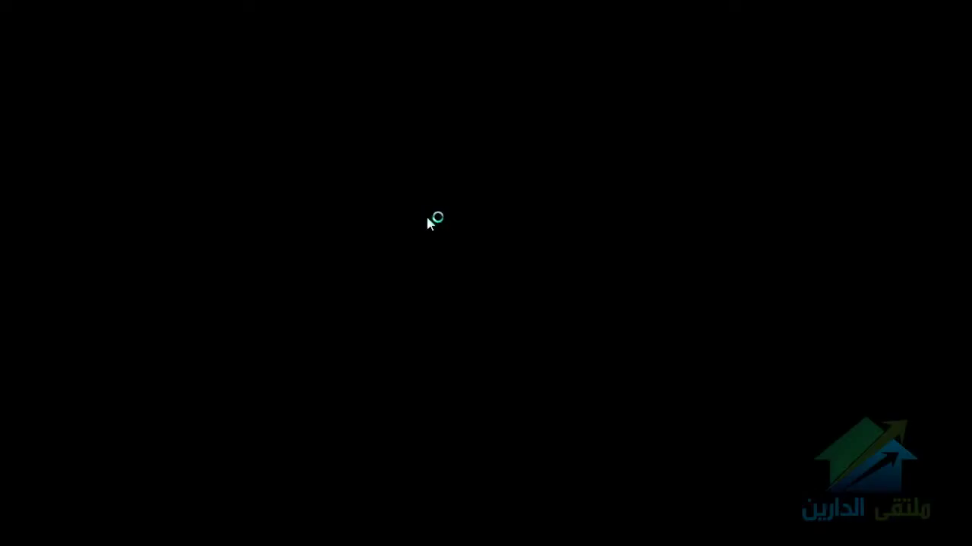
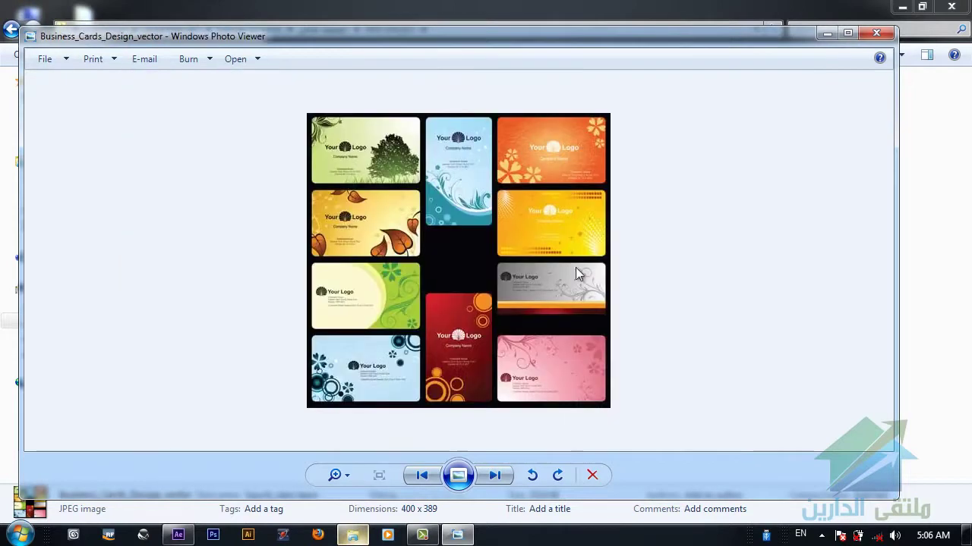
# Step: Close the business card sample image in Windows Photo Viewer
pyautogui.hotkey('alt', 'F4')
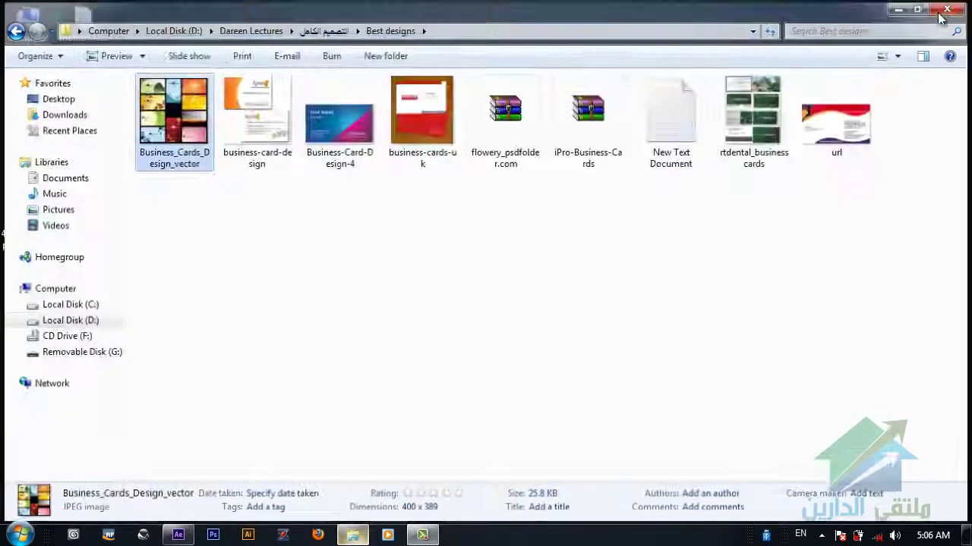
# Step: Close the Best designs folder, return to After Effects Comp 1, and reselect the name text layer
pyautogui.hotkey('alt', 'F4')
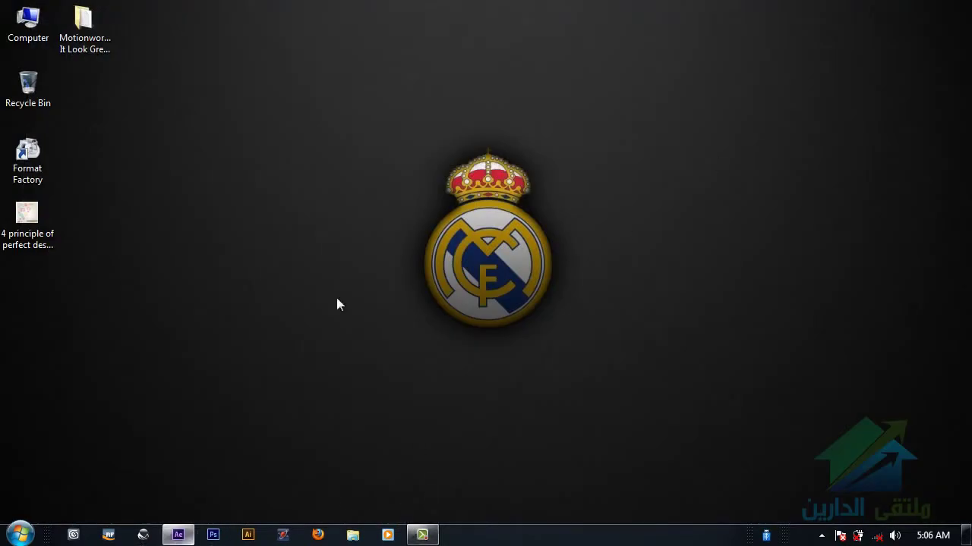
pyautogui.click(180, 535)
pyautogui.click(306, 177)
pyautogui.click(433, 129)
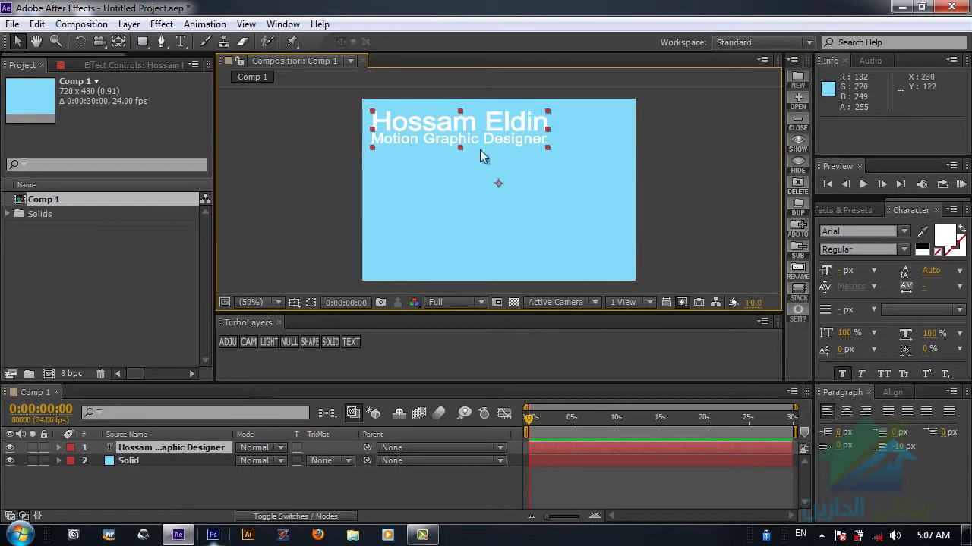
# Step: Nudge the name-and-title text down-right and compare right and left paragraph alignment
pyautogui.click(892, 394)
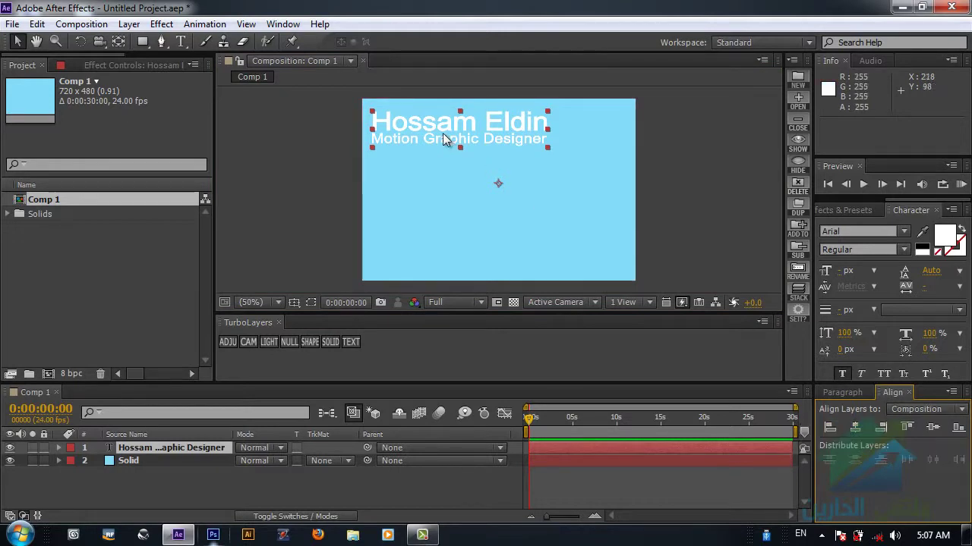
pyautogui.moveTo(446, 152); pyautogui.dragTo(449, 169)
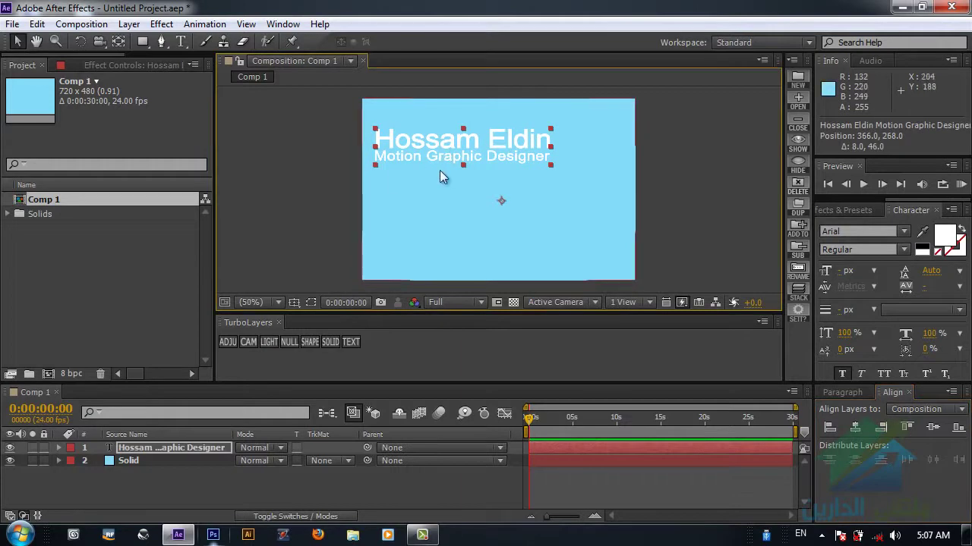
pyautogui.click(840, 392)
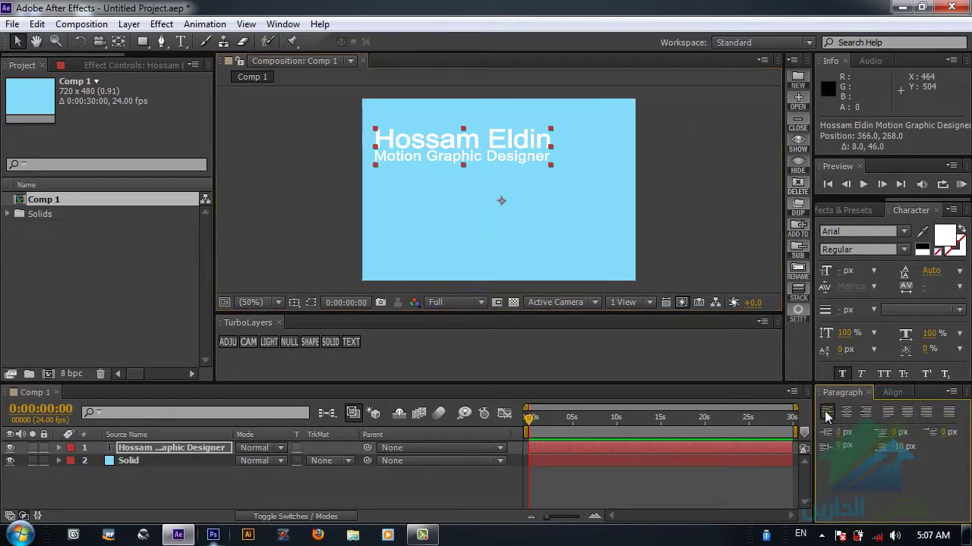
pyautogui.click(865, 412)
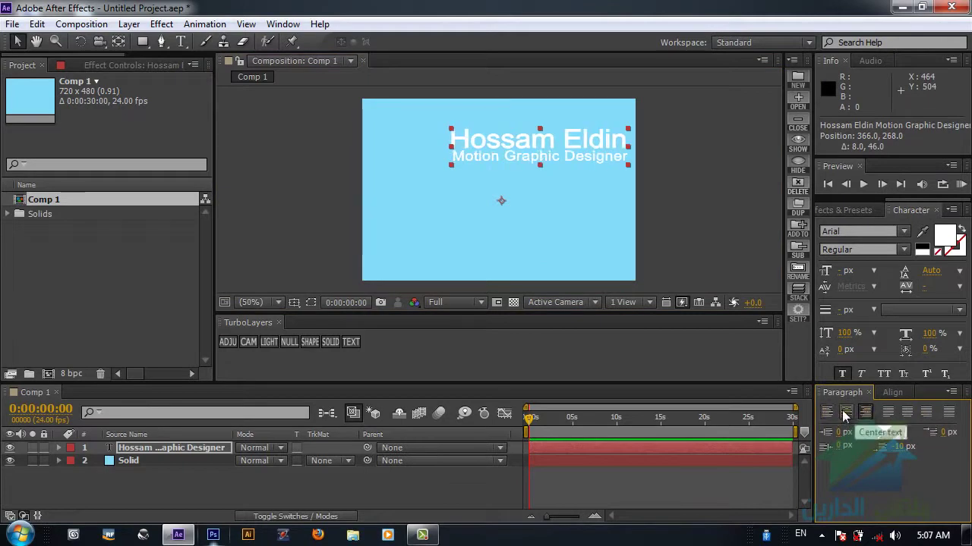
pyautogui.click(827, 412)
pyautogui.click(865, 412)
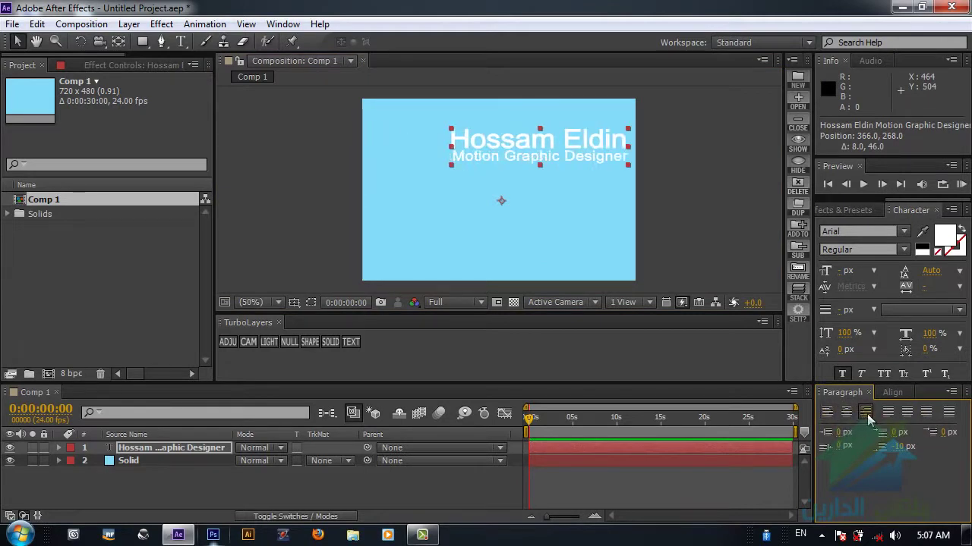
# Step: Settle on left alignment and move the text lower right, to position 572, 376
pyautogui.click(828, 412)
pyautogui.click(866, 412)
pyautogui.click(829, 411)
pyautogui.click(847, 411)
pyautogui.click(865, 411)
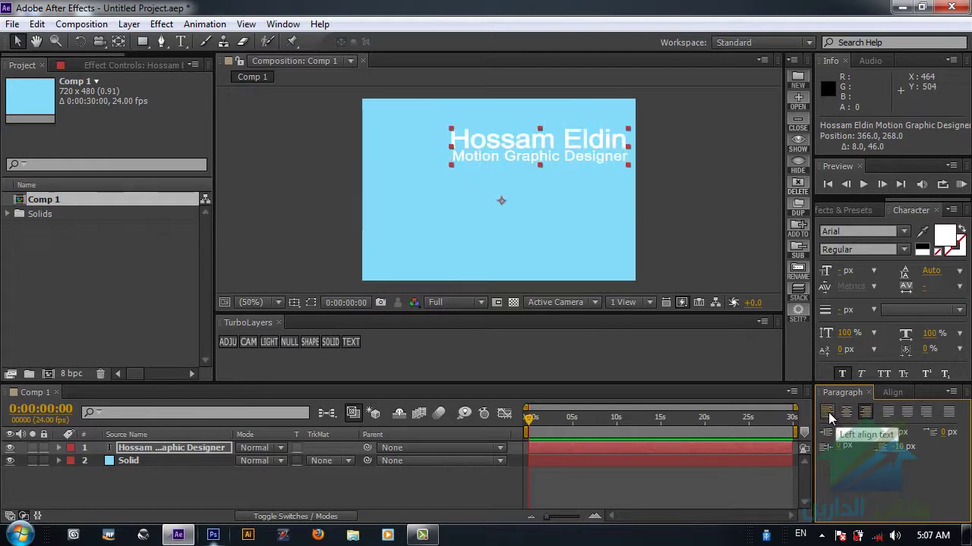
pyautogui.click(828, 412)
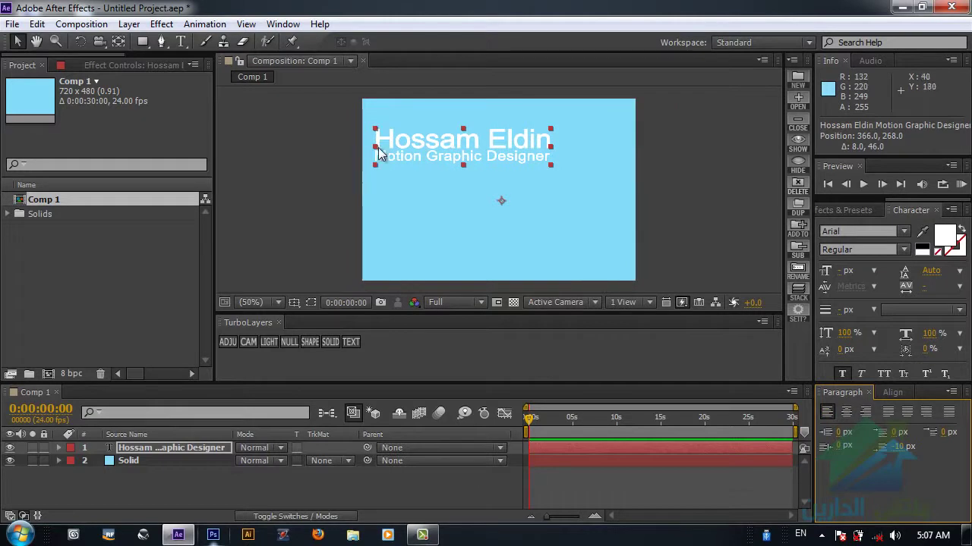
pyautogui.moveTo(408, 151); pyautogui.dragTo(484, 189)
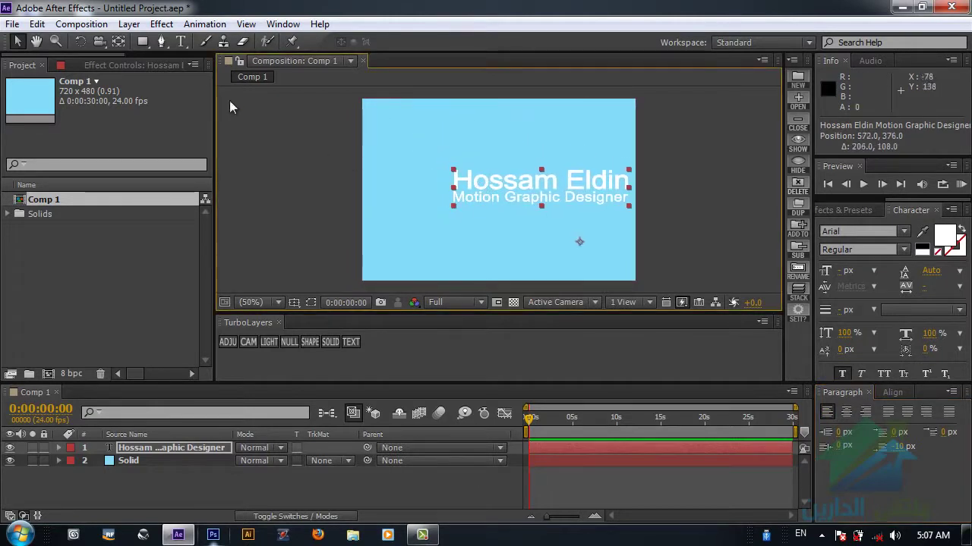
# Step: Add a '6' text layer and scale it to about 152 px
pyautogui.click(180, 41)
pyautogui.click(404, 209)
pyautogui.write('6')
pyautogui.moveTo(425, 208); pyautogui.dragTo(400, 205)
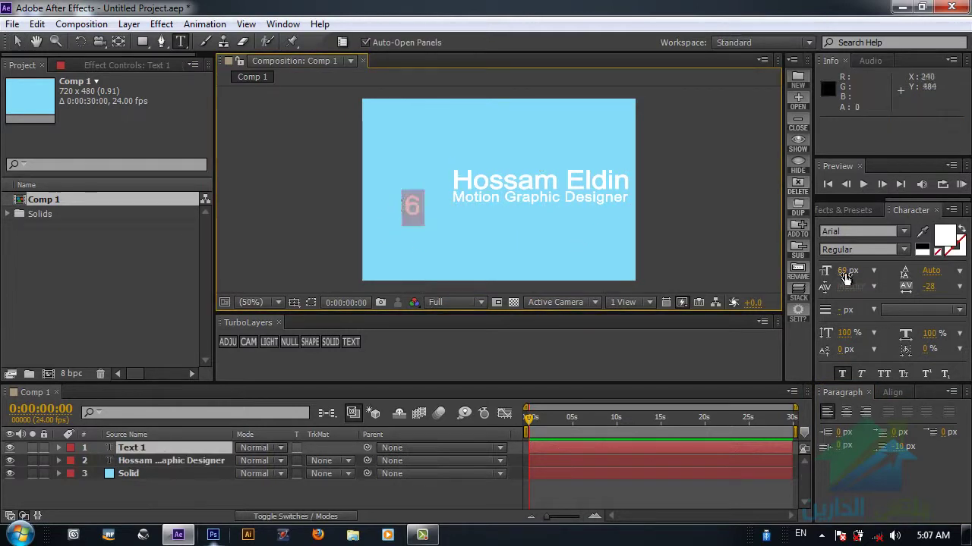
pyautogui.moveTo(845, 271); pyautogui.dragTo(906, 275)
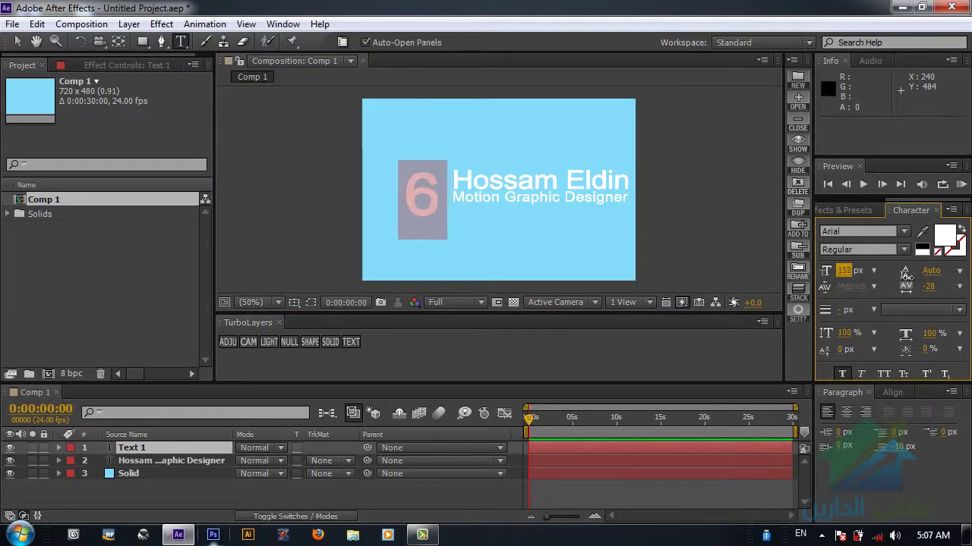
pyautogui.click(17, 42)
# Step: Undo the accidental solid move, lock the Solid layer, and place the 6 left of the name
pyautogui.moveTo(444, 201); pyautogui.dragTo(416, 188)
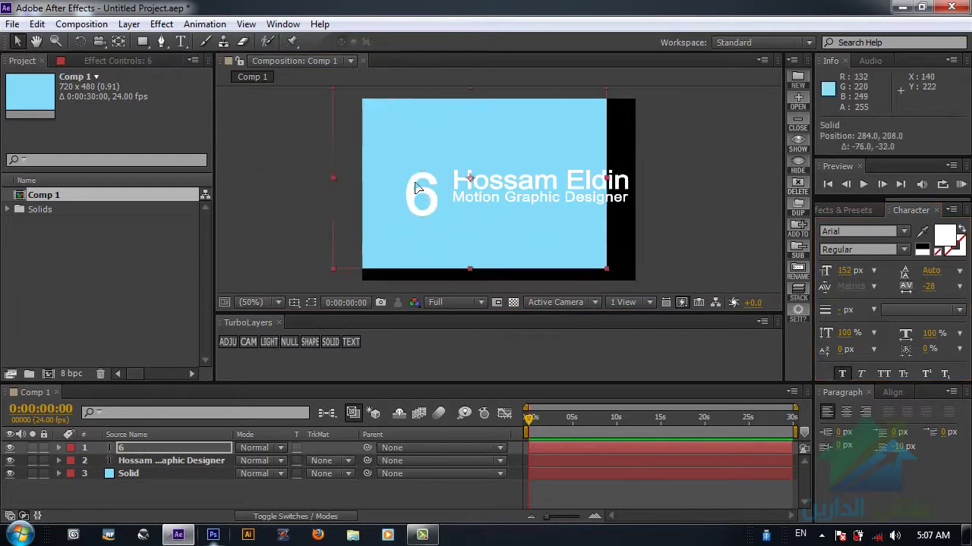
pyautogui.hotkey('ctrl', 'z')
pyautogui.click(44, 474)
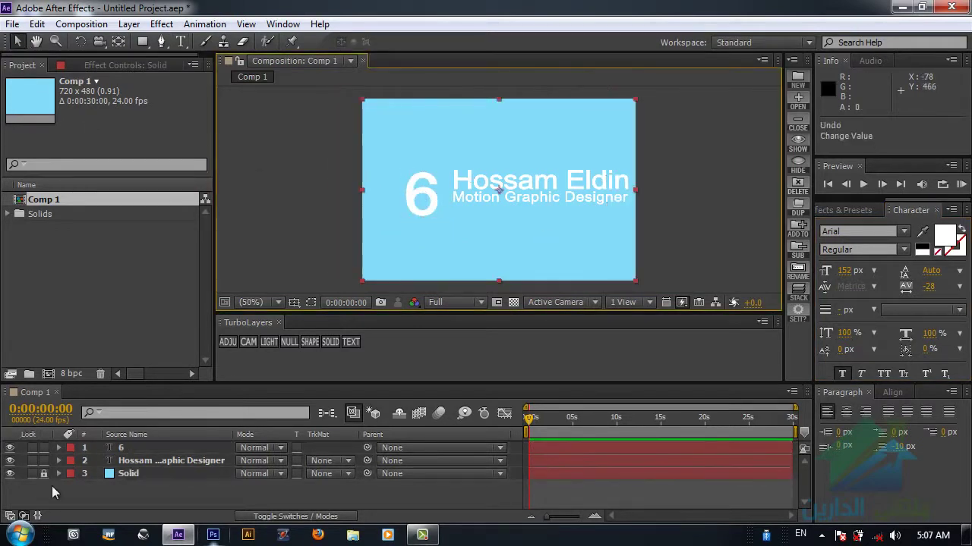
pyautogui.moveTo(429, 199); pyautogui.dragTo(410, 193)
pyautogui.moveTo(490, 189); pyautogui.dragTo(485, 189)
# Step: Vertically centre the 6 and name text with the Align panel, testing the horizontal aligns
pyautogui.click(414, 196)
pyautogui.keyDown('shift'); pyautogui.click(484, 193); pyautogui.keyUp('shift')
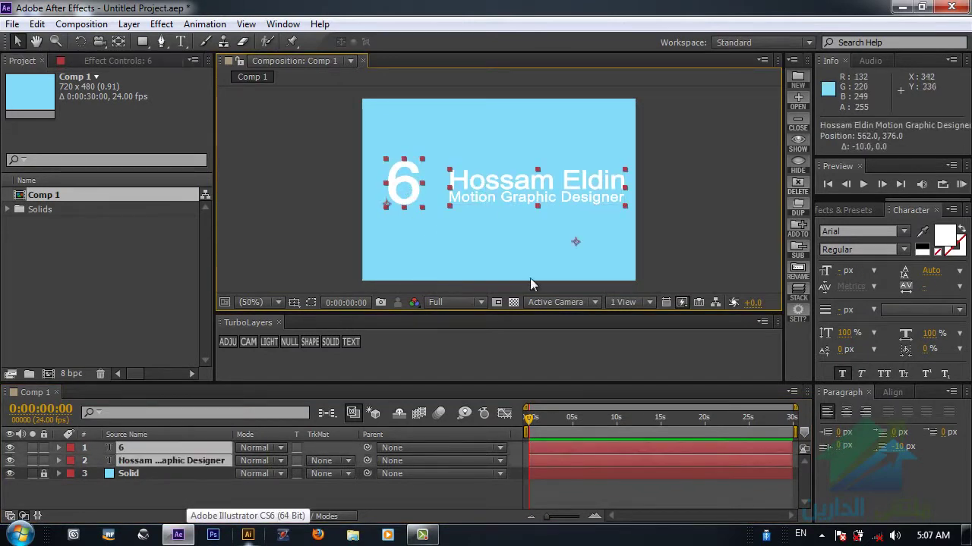
pyautogui.click(883, 392)
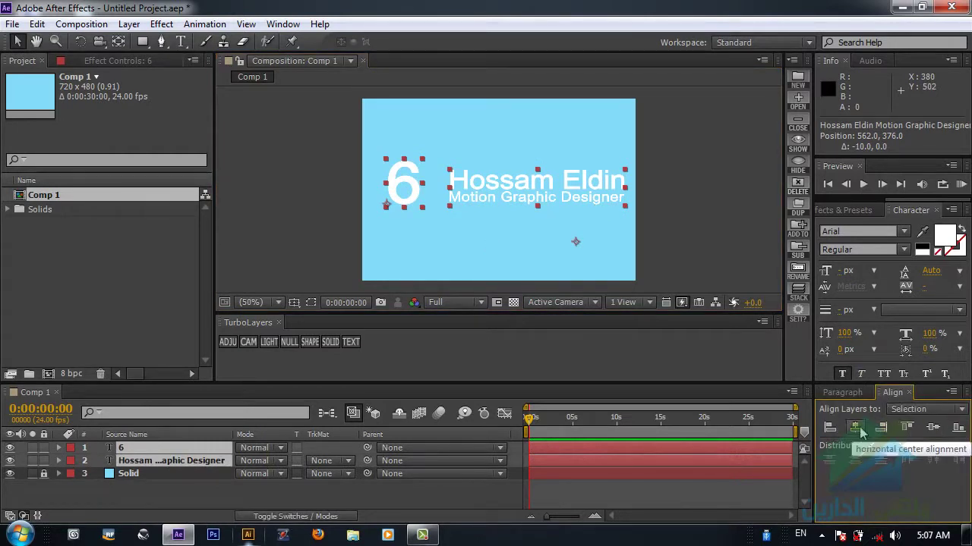
pyautogui.click(932, 429)
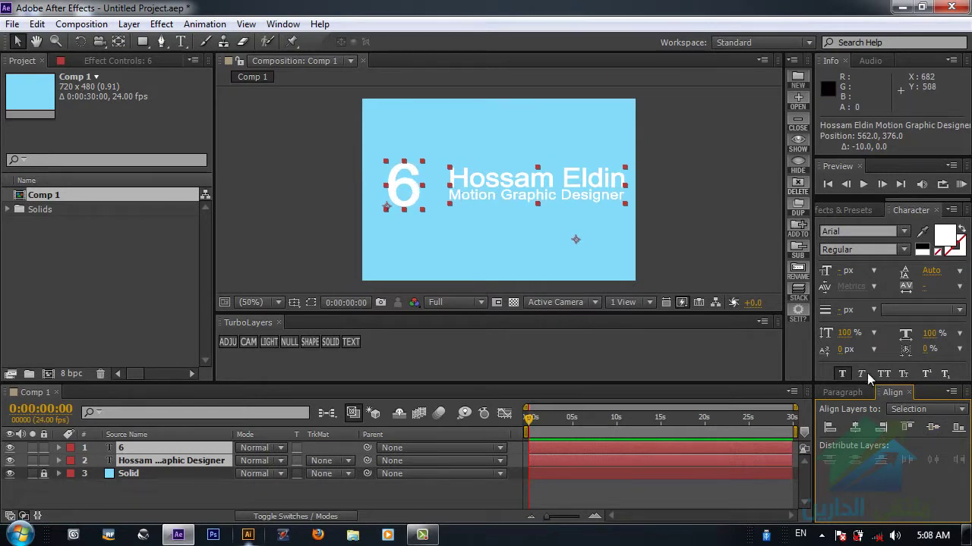
pyautogui.click(829, 428)
pyautogui.hotkey('ctrl', 'z')
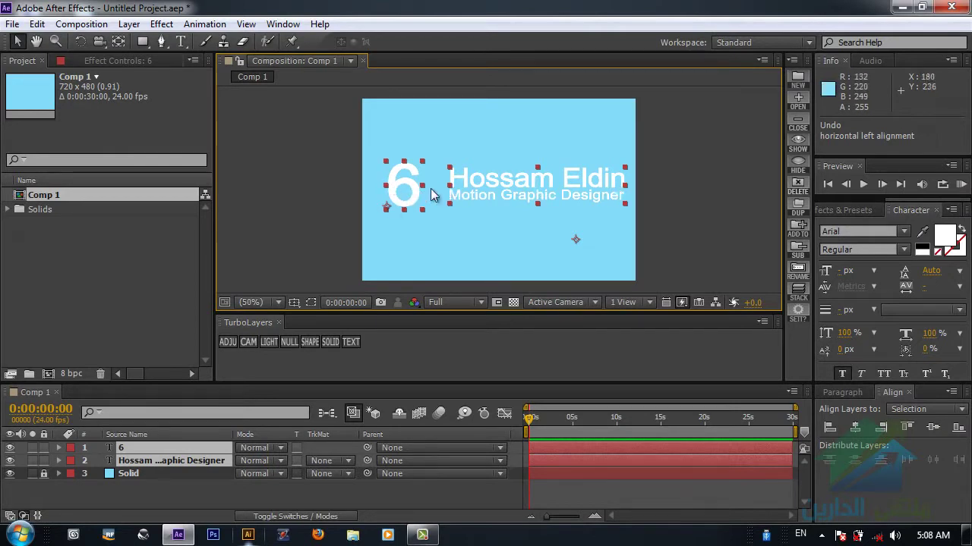
pyautogui.click(856, 428)
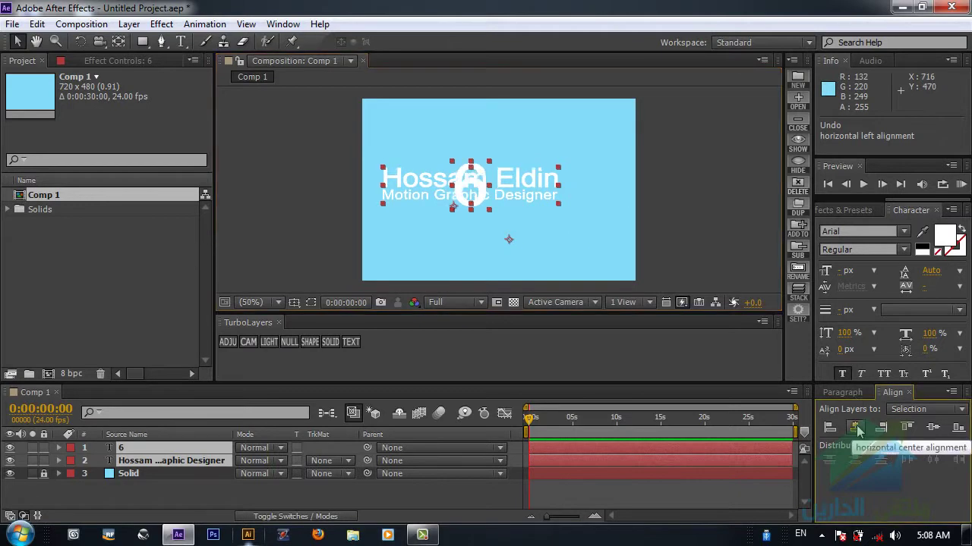
pyautogui.click(830, 428)
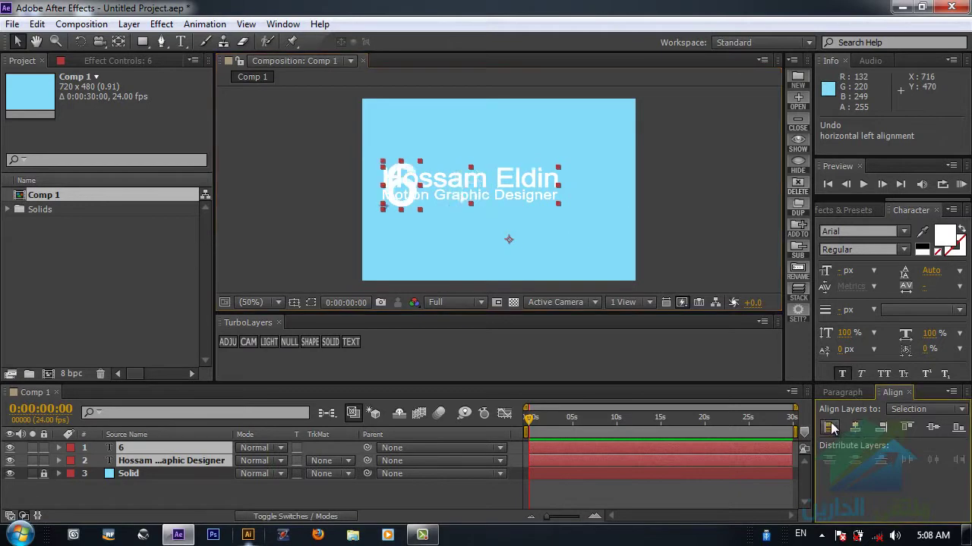
pyautogui.click(881, 430)
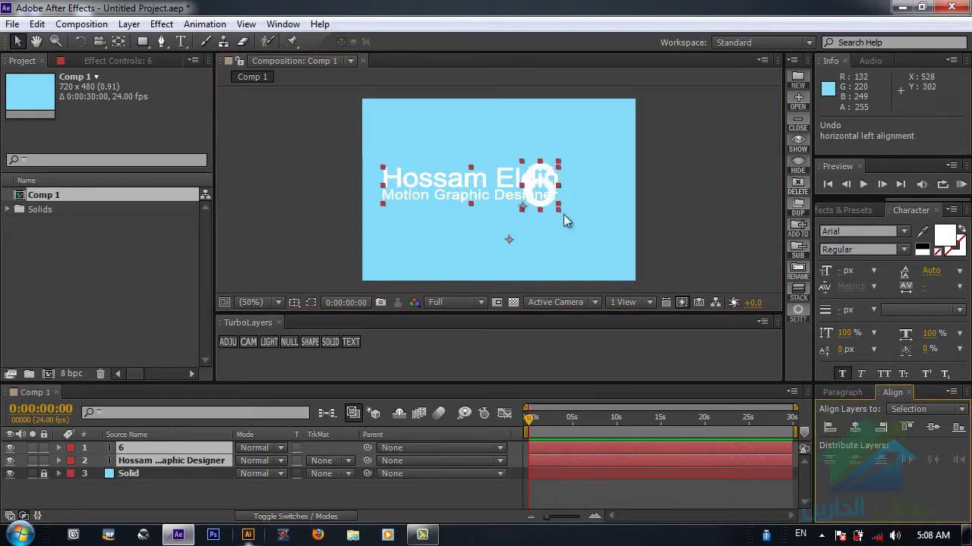
# Step: Shift the name text right and reposition both layers, leaving a clear gap after the 6
pyautogui.click(485, 199)
pyautogui.click(485, 196)
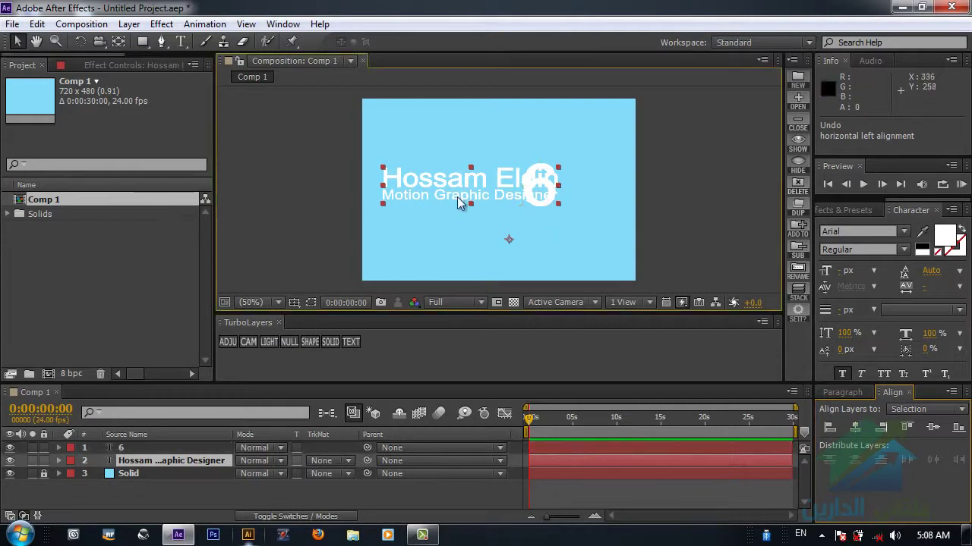
pyautogui.moveTo(438, 188); pyautogui.dragTo(466, 186)
pyautogui.click(571, 196)
pyautogui.click(540, 188)
pyautogui.keyDown('shift'); pyautogui.click(602, 193); pyautogui.keyUp('shift')
pyautogui.click(323, 204)
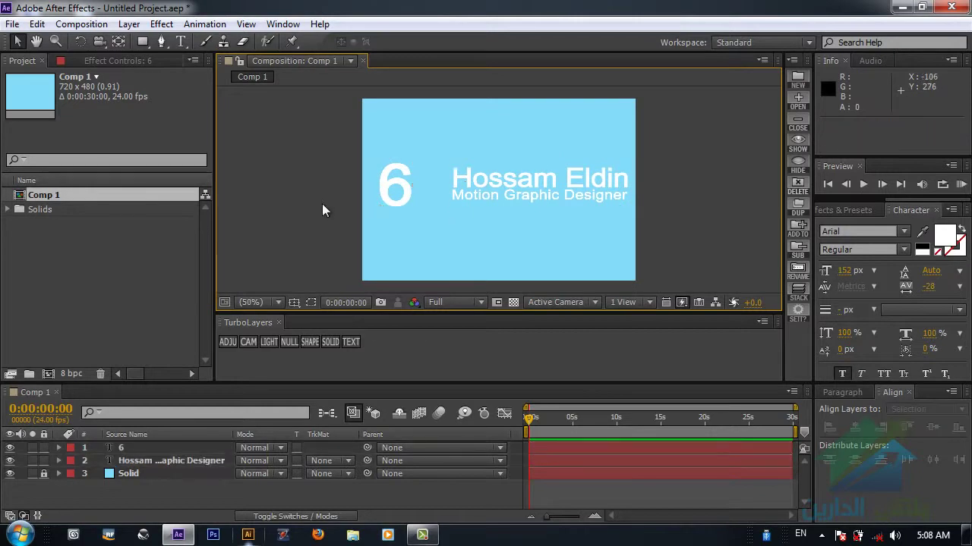
# Step: Raise the name-and-title text by 18 px
pyautogui.click(403, 192)
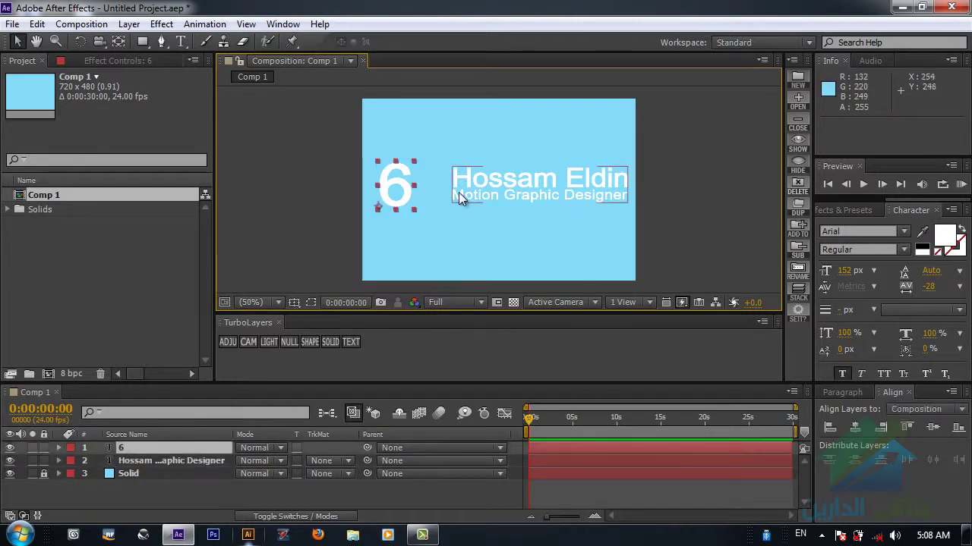
pyautogui.click(458, 193)
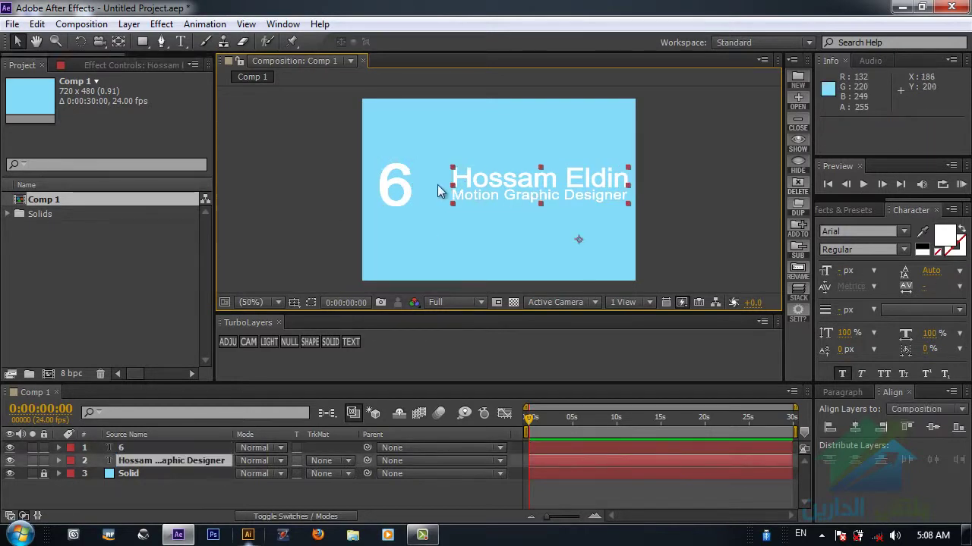
pyautogui.click(400, 182)
pyautogui.moveTo(474, 196); pyautogui.dragTo(474, 166)
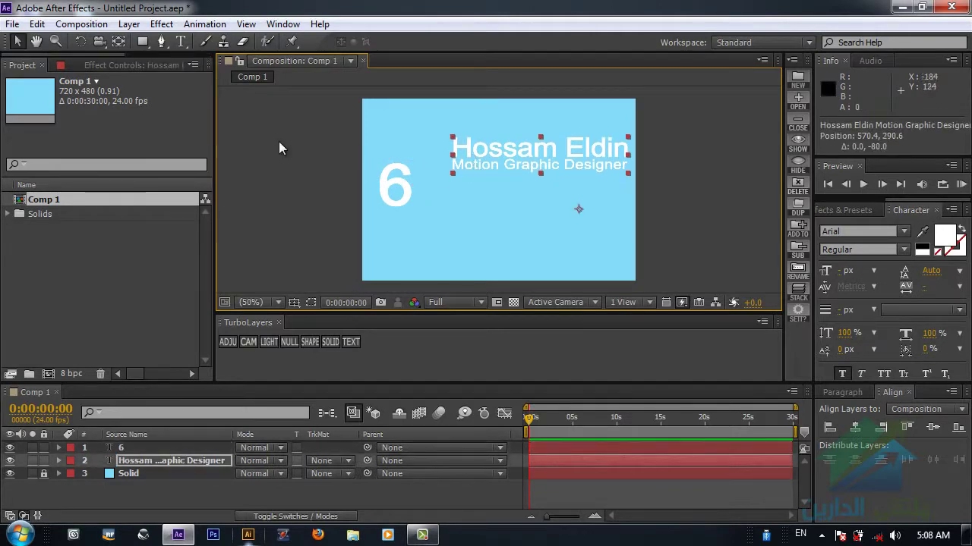
# Step: Add a new text layer with the phone number digits, sized down to 38 px
pyautogui.click(179, 43)
pyautogui.click(422, 245)
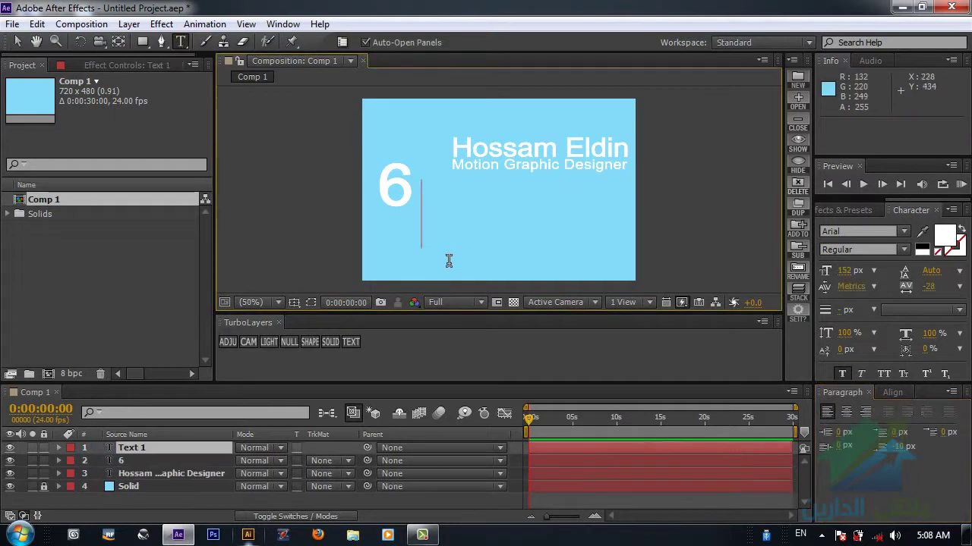
pyautogui.write('c')
pyautogui.press('BackSpace')
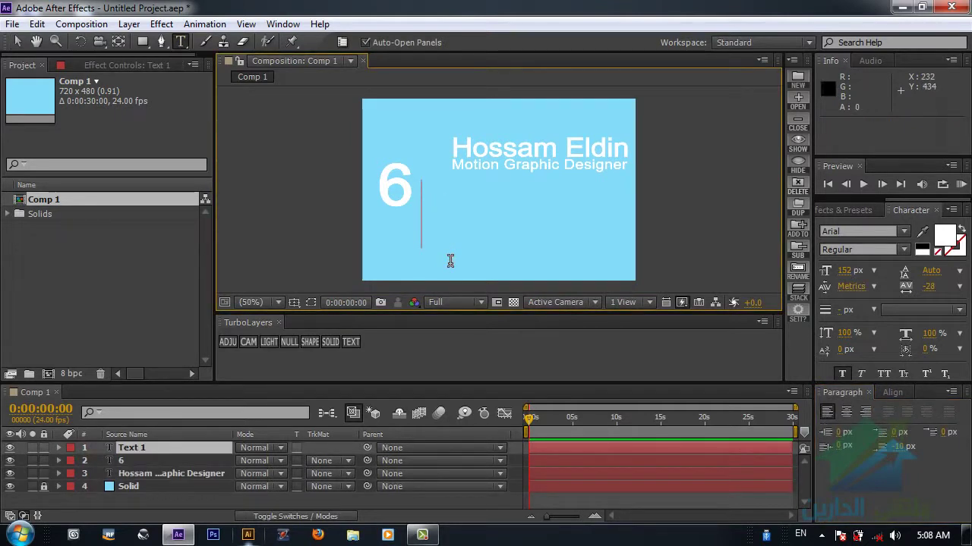
pyautogui.write('012345')
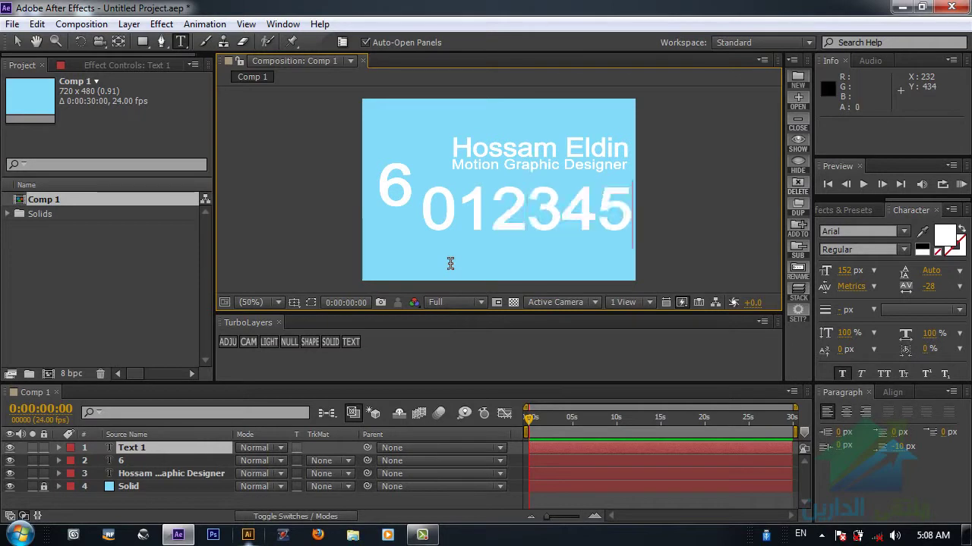
pyautogui.moveTo(422, 221); pyautogui.dragTo(727, 232)
pyautogui.moveTo(848, 276); pyautogui.dragTo(240, 155)
pyautogui.press('Escape')
# Step: Undo an accidental stretch and move the phone number under the title
pyautogui.press('v')
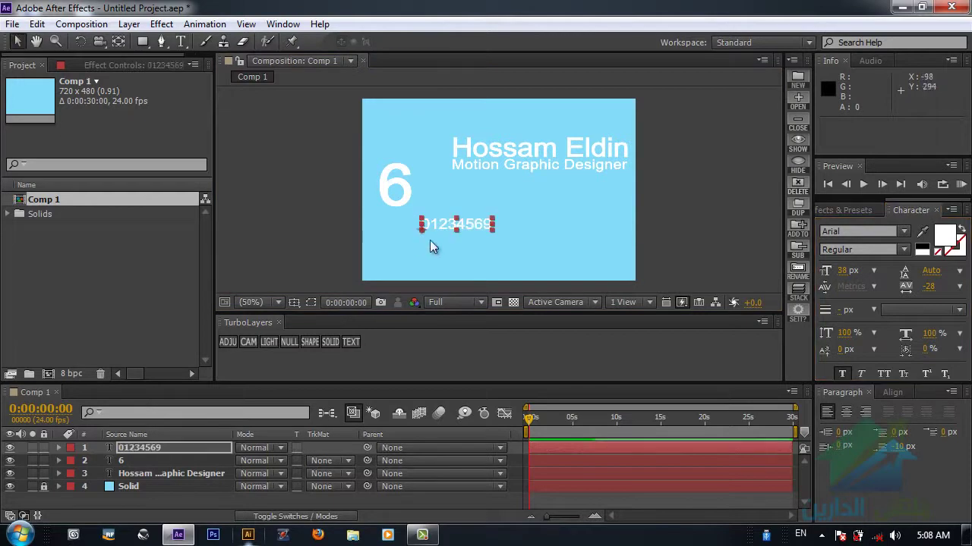
pyautogui.moveTo(488, 220); pyautogui.dragTo(508, 200)
pyautogui.hotkey('ctrl', 'z')
pyautogui.moveTo(465, 227); pyautogui.dragTo(567, 190)
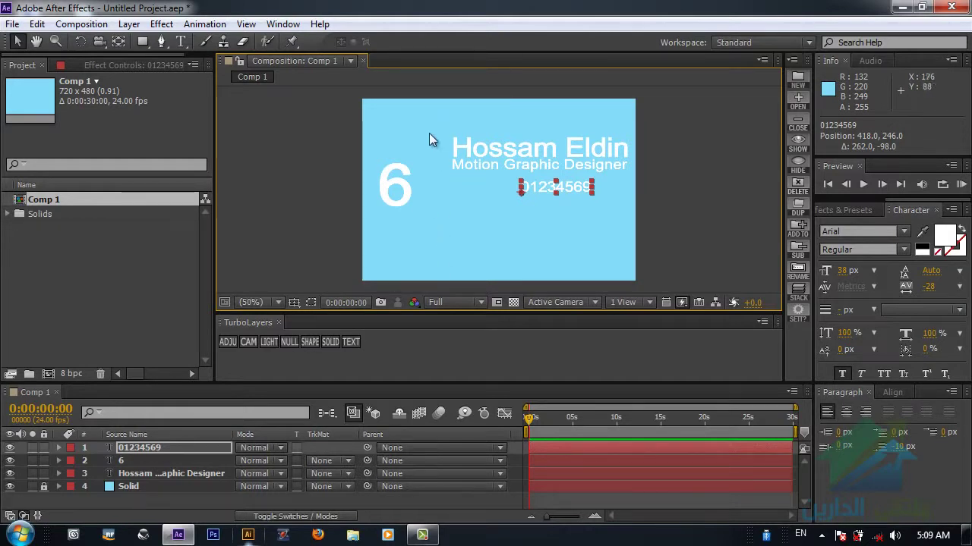
# Step: Show rulers, add a vertical guide at the title's right edge, and align the phone number to it
pyautogui.moveTo(560, 189); pyautogui.dragTo(541, 186)
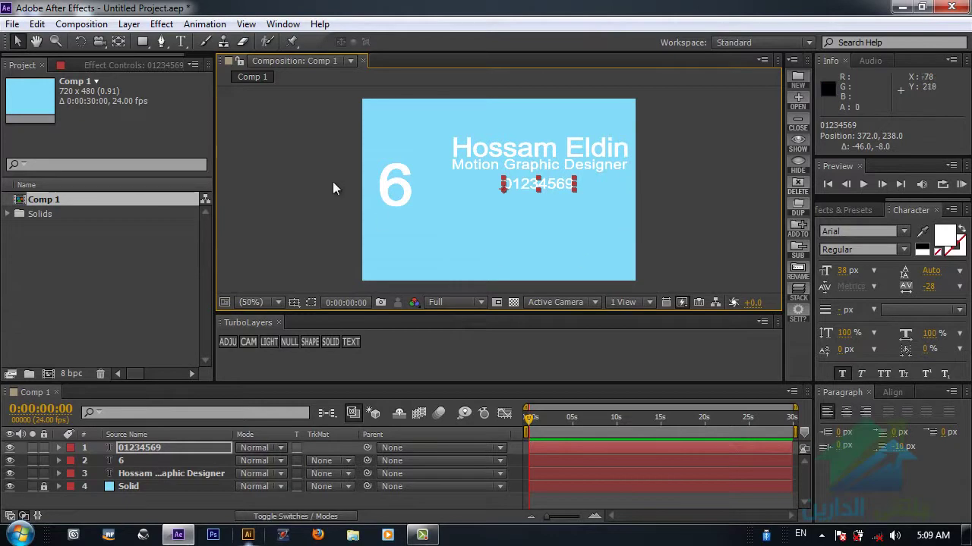
pyautogui.hotkey('ctrl', 'r')
pyautogui.moveTo(222, 156); pyautogui.dragTo(633, 164)
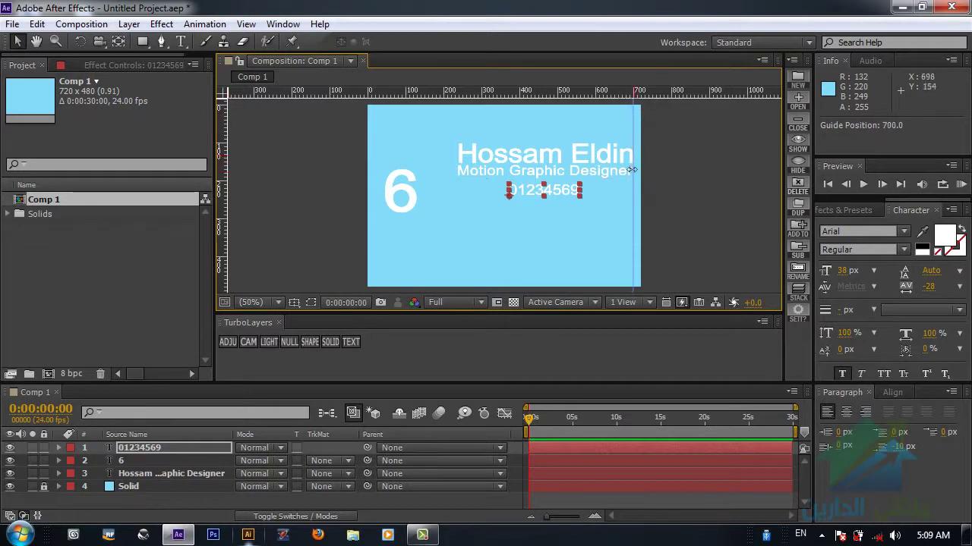
pyautogui.moveTo(553, 195); pyautogui.dragTo(607, 184)
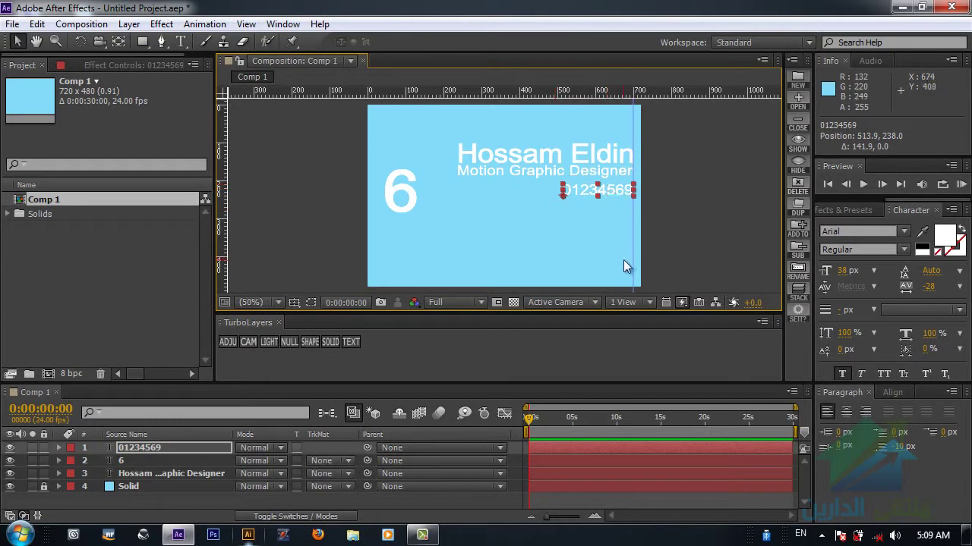
pyautogui.press('Up')
pyautogui.press('Up')
pyautogui.press('Up')
pyautogui.press('Up')
pyautogui.press('Up')
pyautogui.press('Up')
pyautogui.press('Up')
pyautogui.press('Up')
pyautogui.press('Up')
pyautogui.press('Down')
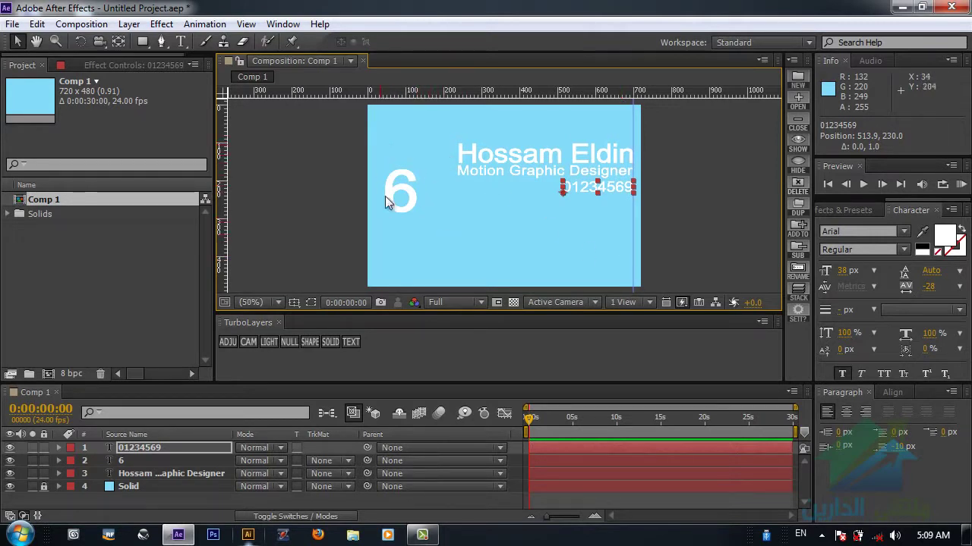
# Step: Add a vertical guide at the name's left edge and delete the stray rectangle mask
pyautogui.press('q')
pyautogui.moveTo(376, 150); pyautogui.dragTo(429, 229)
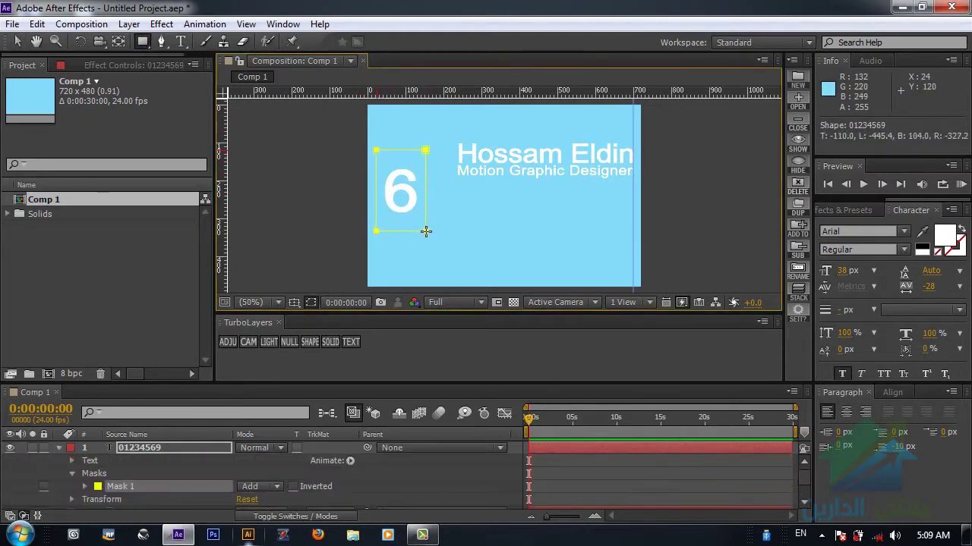
pyautogui.moveTo(222, 152); pyautogui.dragTo(456, 169)
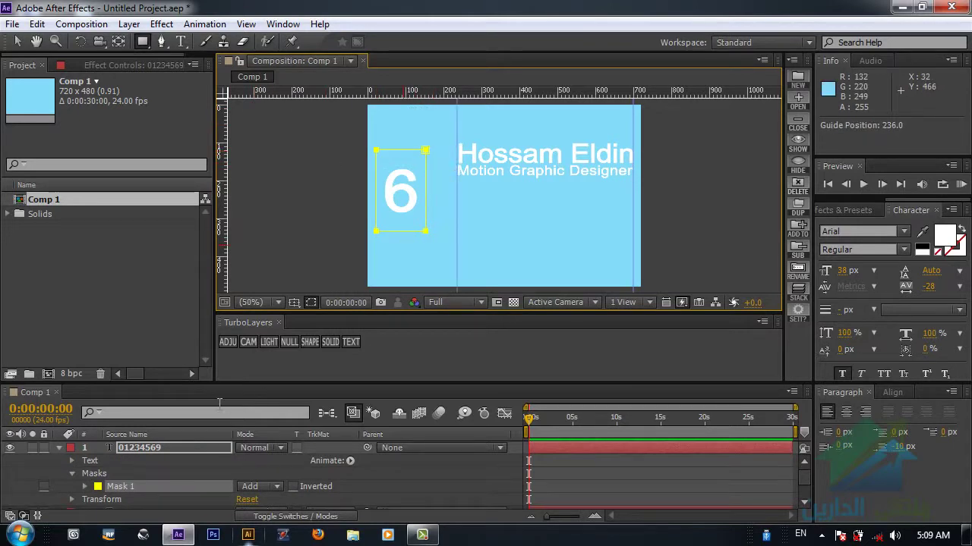
pyautogui.click(133, 485)
pyautogui.press('Delete')
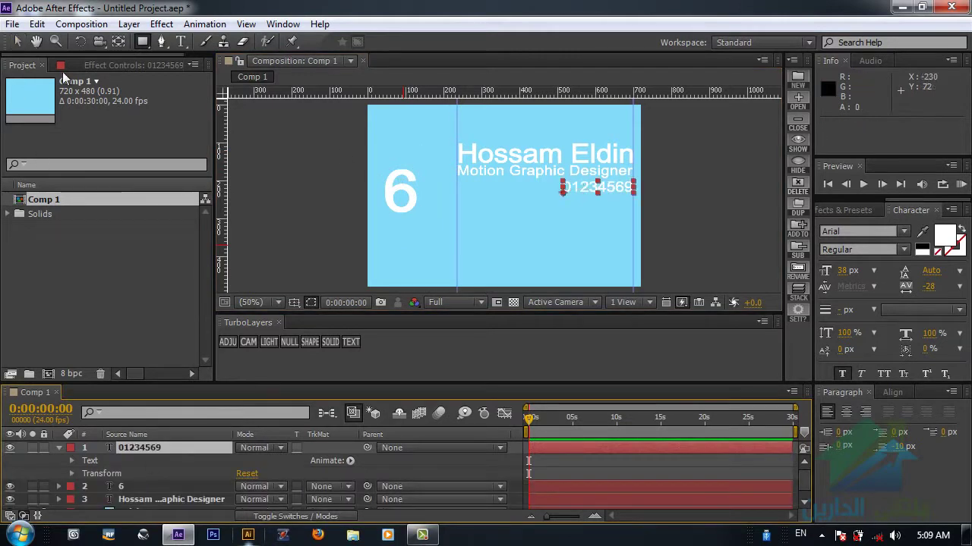
# Step: Snap the phone number left to the guide, then hide rulers and remove both guides
pyautogui.click(17, 41)
pyautogui.moveTo(581, 187); pyautogui.dragTo(475, 188)
pyautogui.click(324, 200)
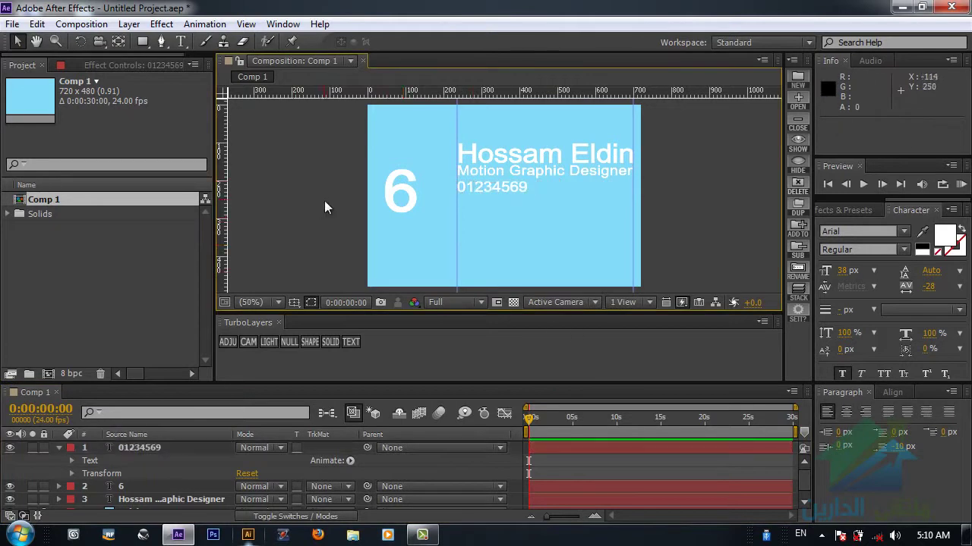
pyautogui.hotkey('ctrl', 'r')
pyautogui.moveTo(451, 217); pyautogui.dragTo(229, 216)
pyautogui.moveTo(627, 207); pyautogui.dragTo(137, 192)
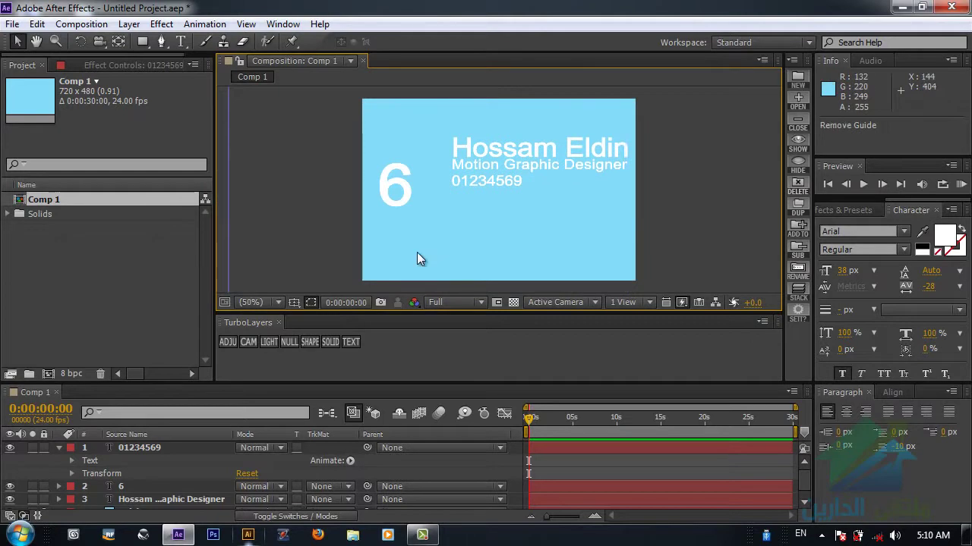
# Step: Nudge the name block and phone number down together with the arrow keys
pyautogui.click(464, 157)
pyautogui.keyDown('shift'); pyautogui.click(468, 183); pyautogui.keyUp('shift')
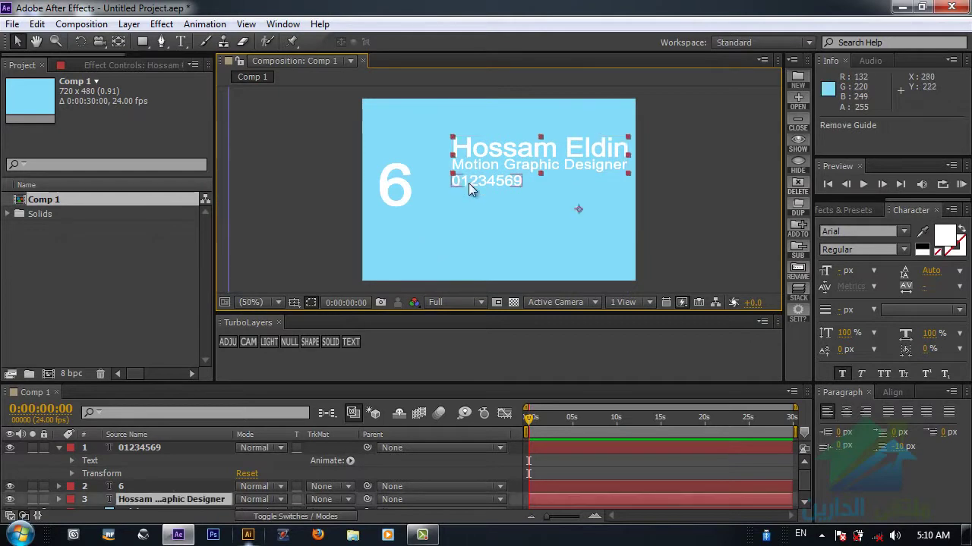
pyautogui.press('Down')
pyautogui.press('Down')
pyautogui.press('Down')
pyautogui.press('Down')
pyautogui.press('Down')
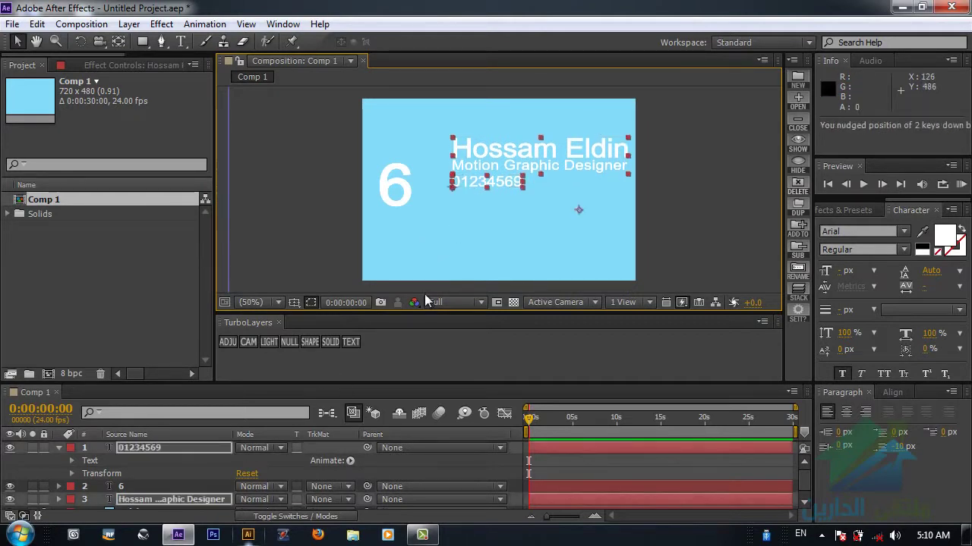
pyautogui.hotkey('shift', 'Down')
pyautogui.hotkey('shift', 'Down')
pyautogui.hotkey('shift', 'Down')
pyautogui.hotkey('shift', 'Down')
pyautogui.hotkey('shift', 'Down')
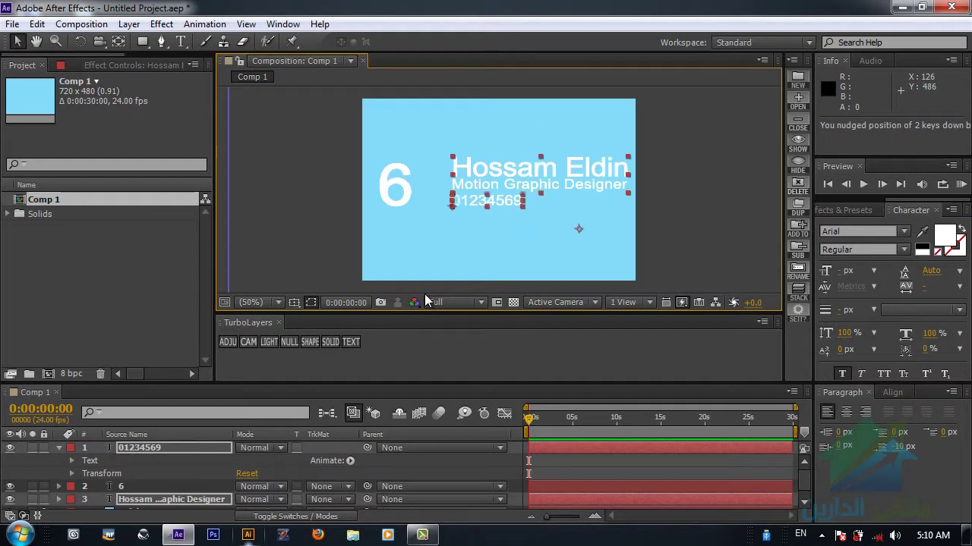
pyautogui.click(267, 213)
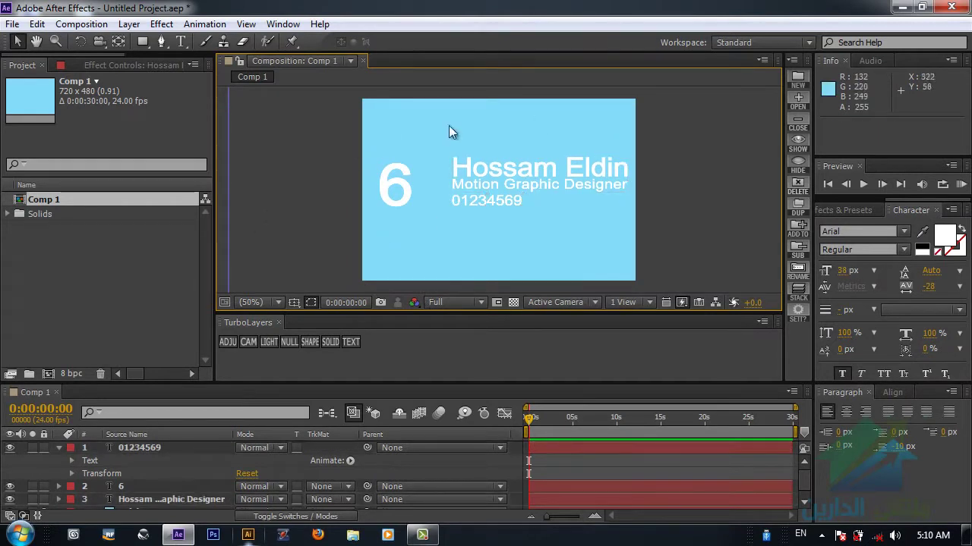
# Step: Undock the Align panel into a floating window over the viewer
pyautogui.click(892, 395)
pyautogui.moveTo(893, 405); pyautogui.dragTo(696, 175)
pyautogui.moveTo(750, 154); pyautogui.dragTo(716, 95)
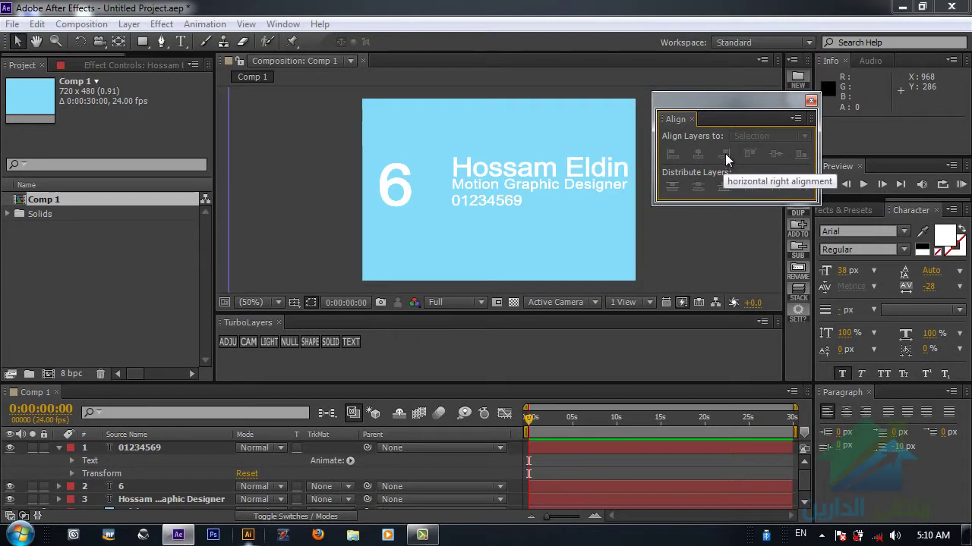
# Step: Vertically centre the 6 and name block in the Align panel after trying top and bottom alignment
pyautogui.click(529, 174)
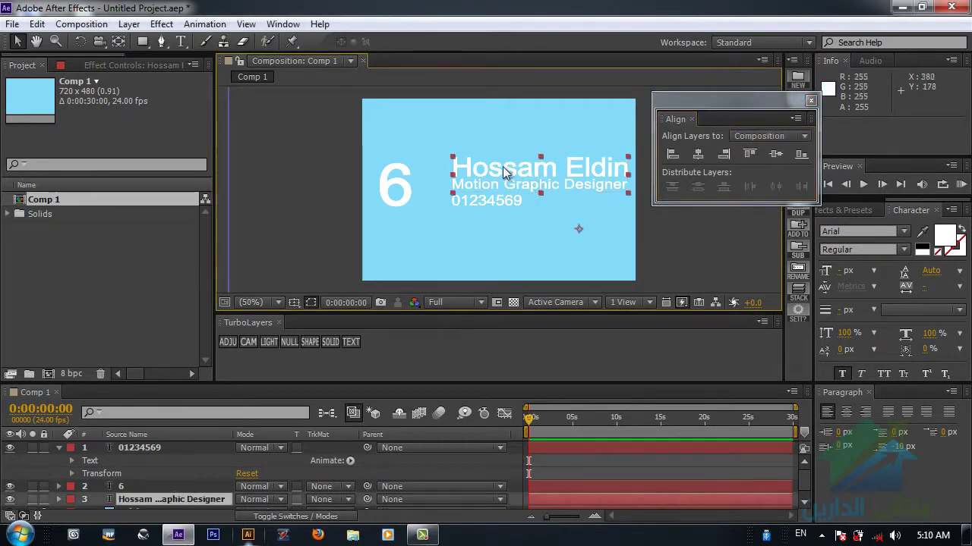
pyautogui.click(402, 167)
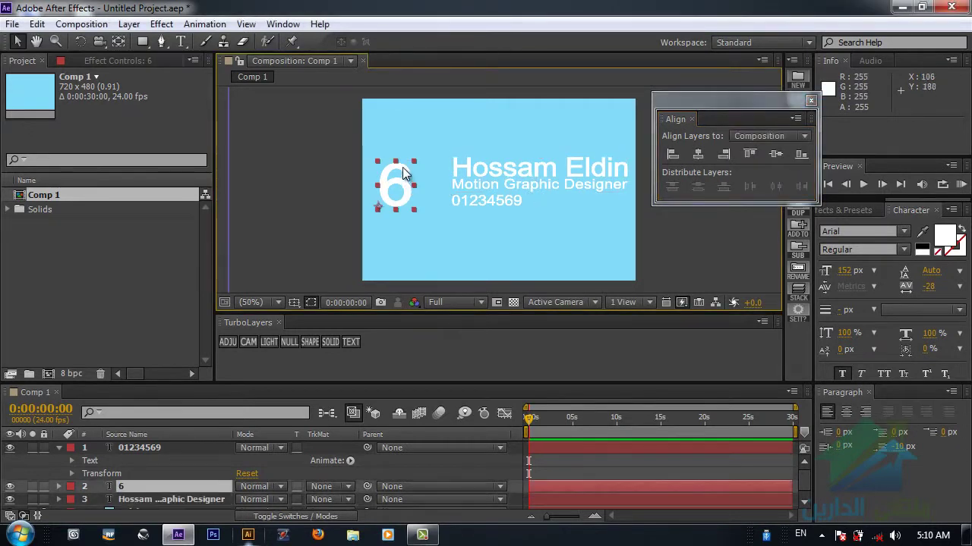
pyautogui.keyDown('shift'); pyautogui.click(491, 172); pyautogui.keyUp('shift')
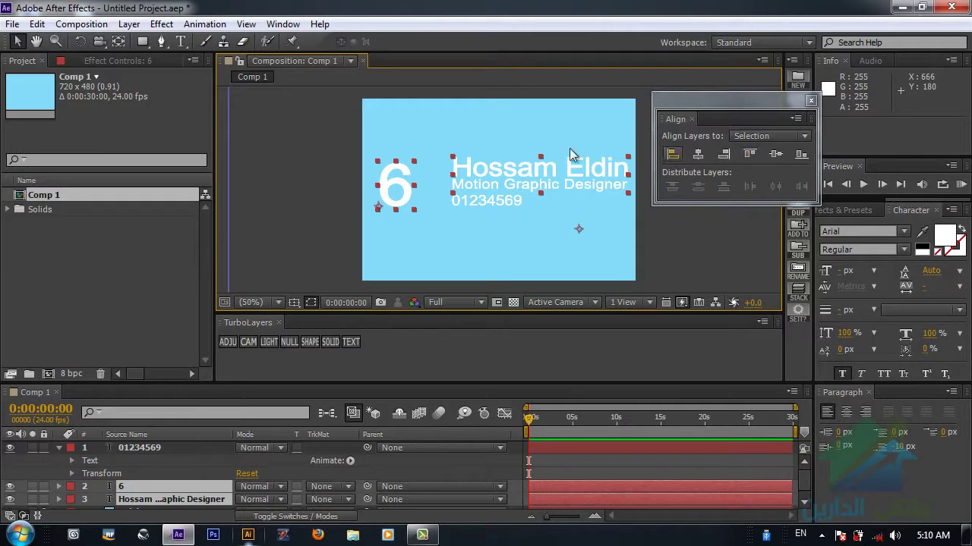
pyautogui.click(745, 151)
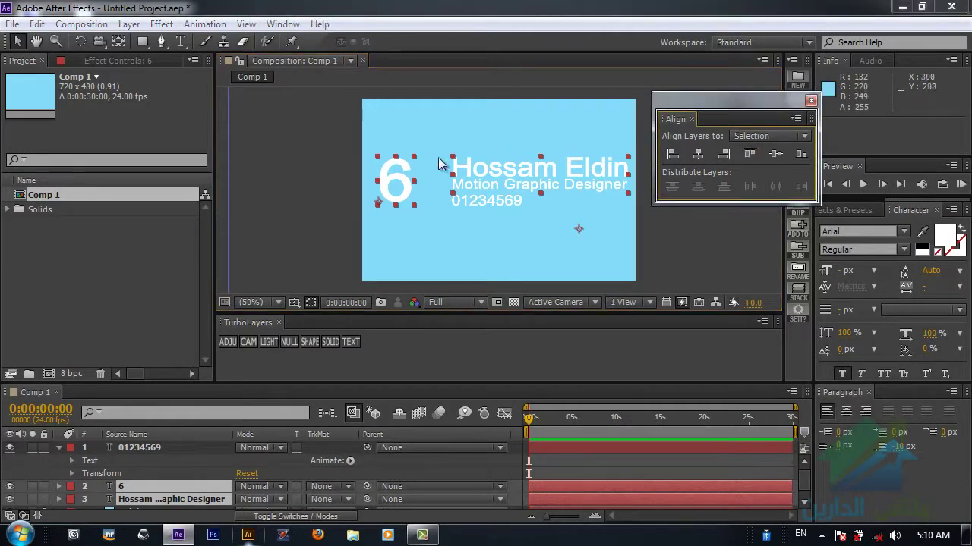
pyautogui.click(775, 155)
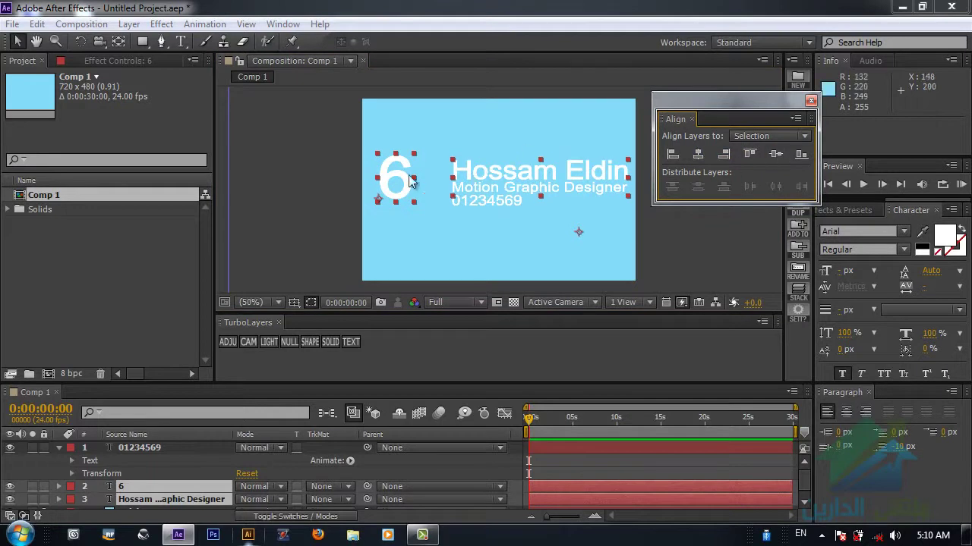
pyautogui.click(801, 155)
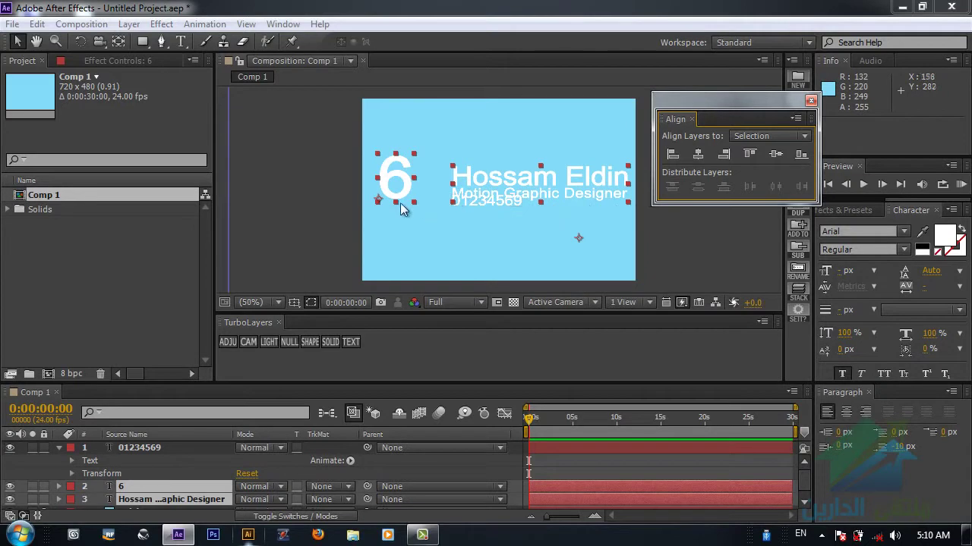
pyautogui.click(769, 155)
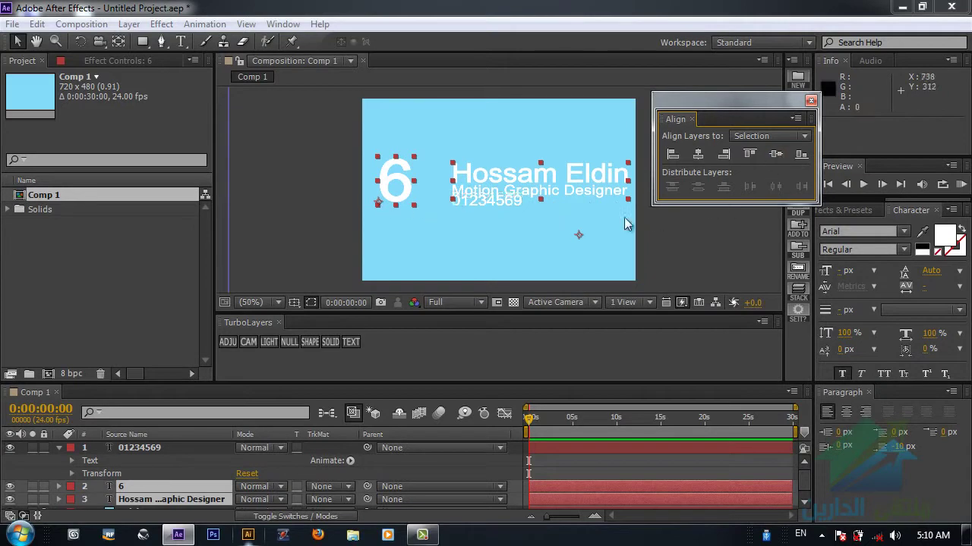
pyautogui.click(503, 204)
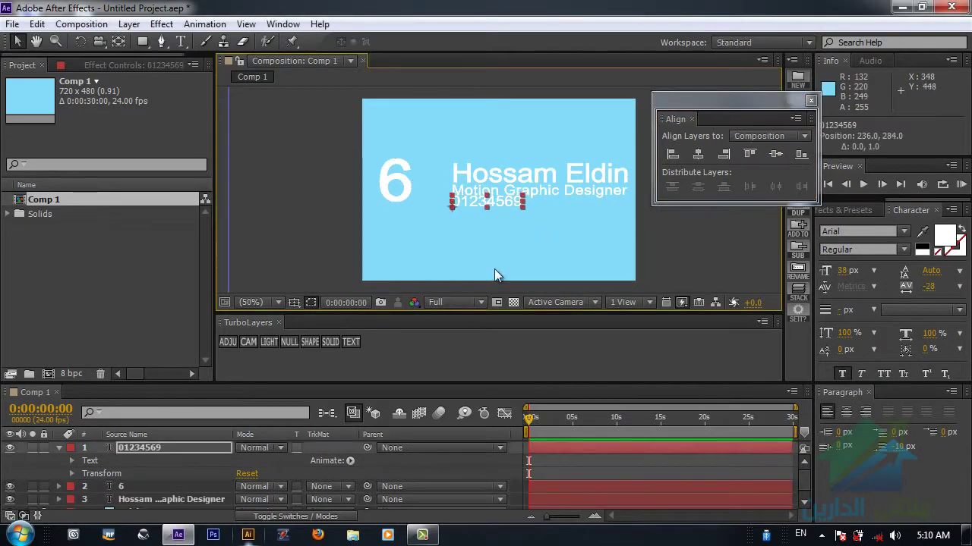
# Step: Move the phone number '01234569' near the card's bottom, then open the '4 principle of perfect design' image
pyautogui.press('Down')
pyautogui.press('Down')
pyautogui.press('Down')
pyautogui.press('Down')
pyautogui.press('Down')
pyautogui.press('Down')
pyautogui.press('Down')
pyautogui.press('Down')
pyautogui.press('Down')
pyautogui.press('Down')
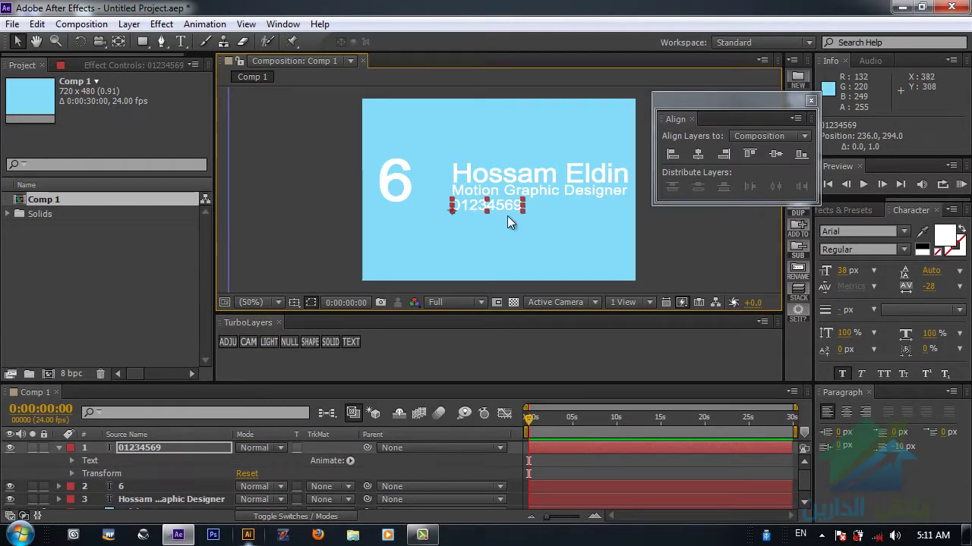
pyautogui.press('Down')
pyautogui.press('Down')
pyautogui.press('Down')
pyautogui.press('Down')
pyautogui.press('Down')
pyautogui.press('Down')
pyautogui.press('Down')
pyautogui.press('Down')
pyautogui.press('Down')
pyautogui.press('Down')
pyautogui.press('Down')
pyautogui.press('Down')
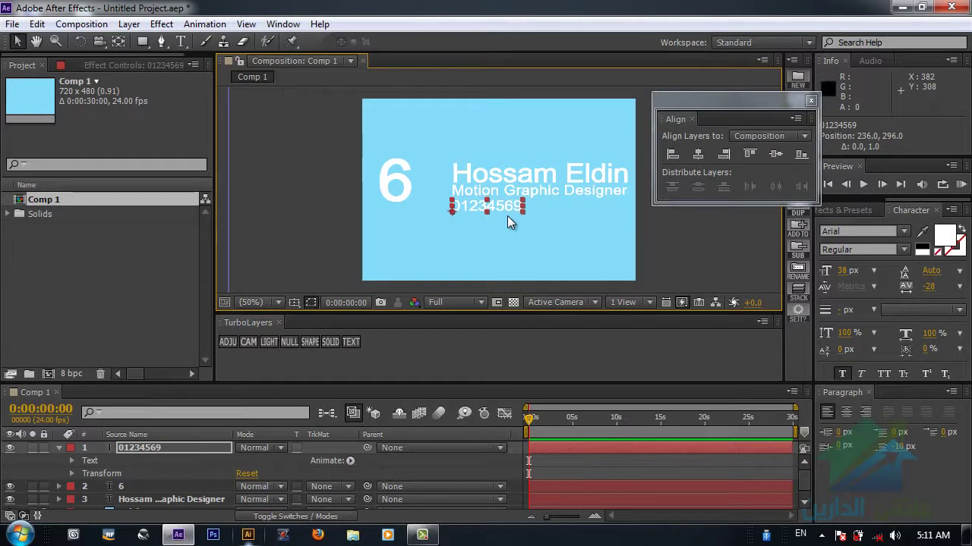
pyautogui.moveTo(507, 215); pyautogui.dragTo(505, 265)
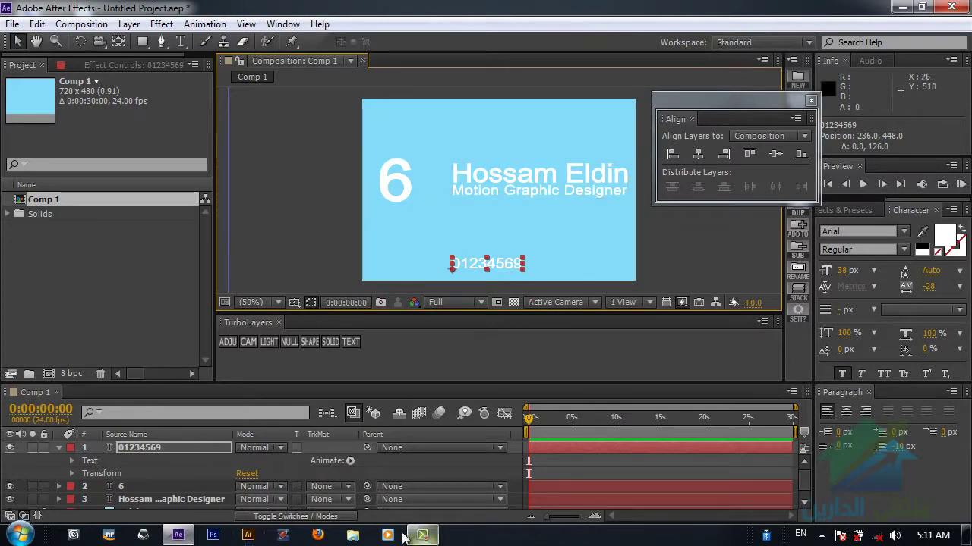
pyautogui.click(179, 536)
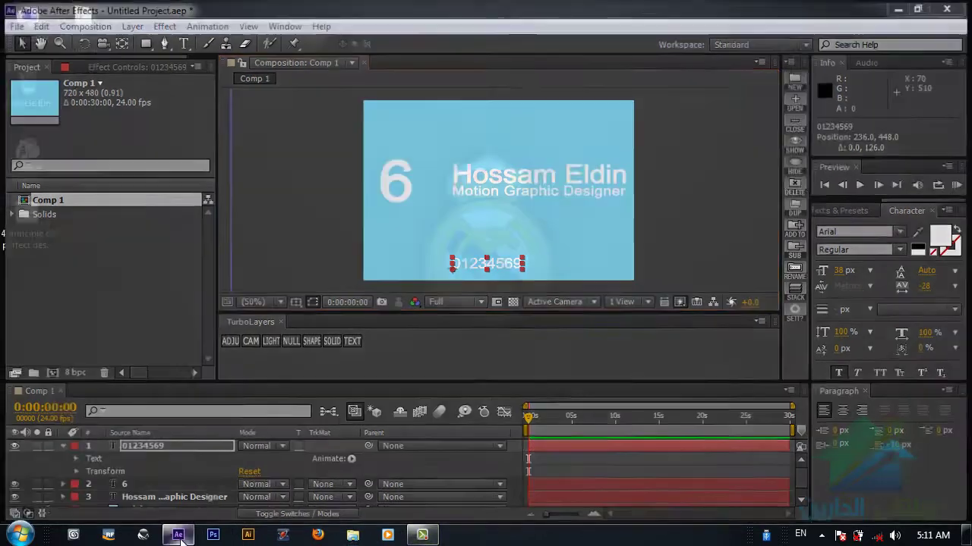
pyautogui.doubleClick(31, 230)
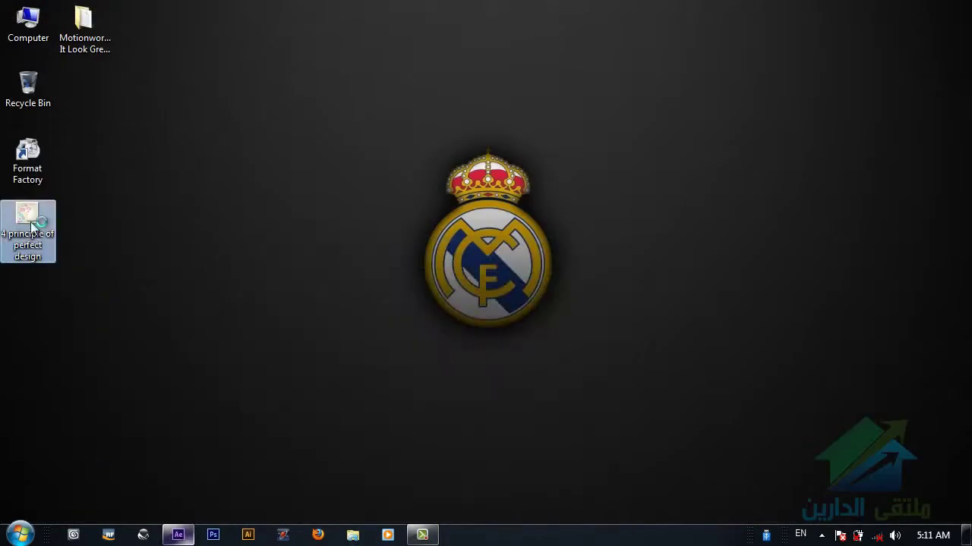
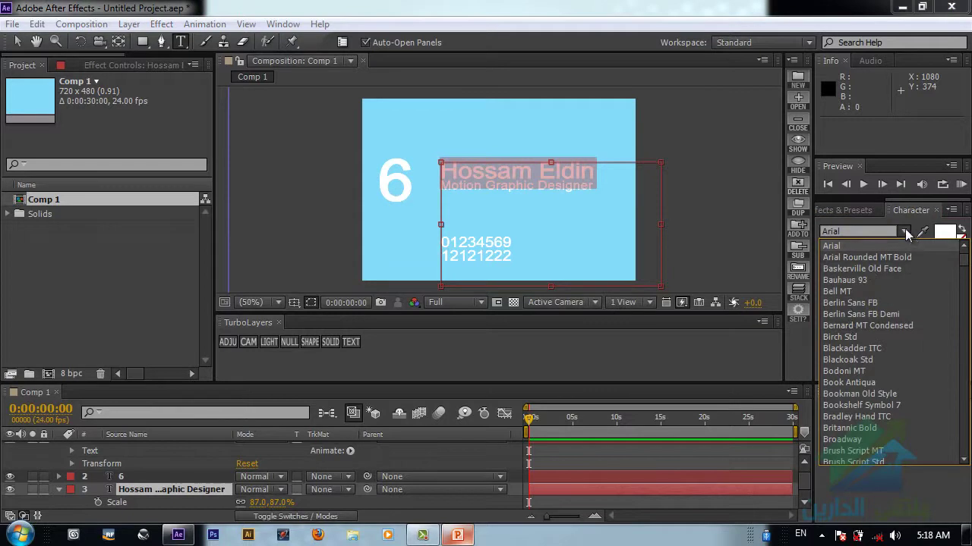
pyautogui.click(842, 245)
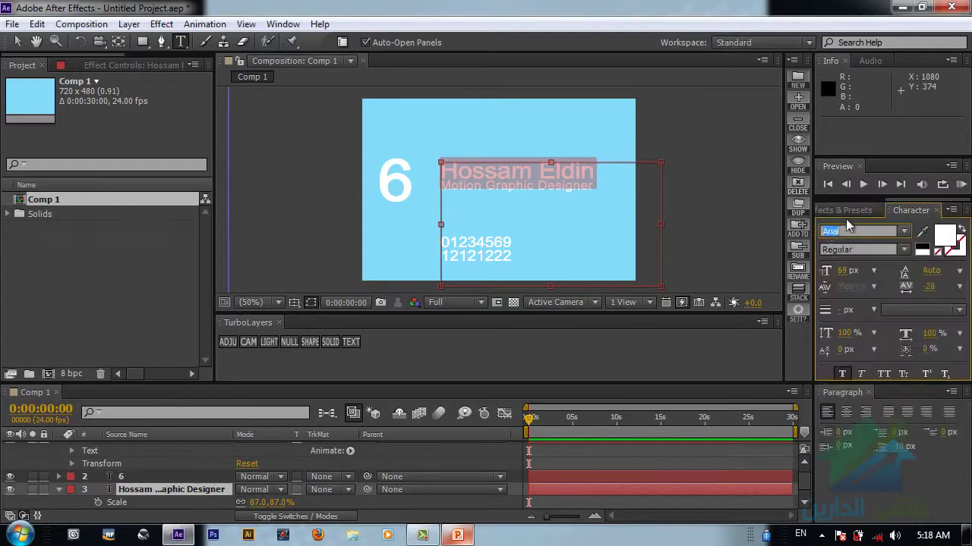
pyautogui.click(903, 250)
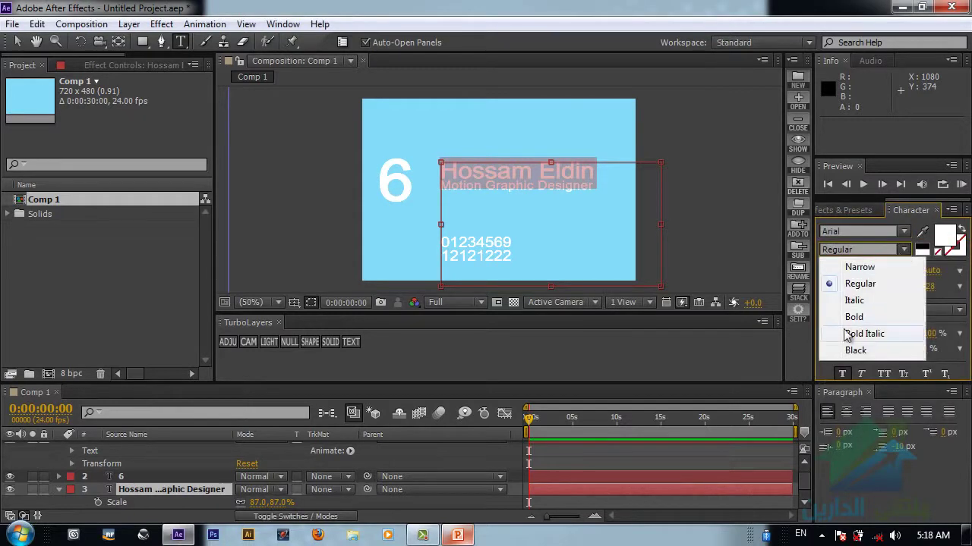
pyautogui.click(855, 350)
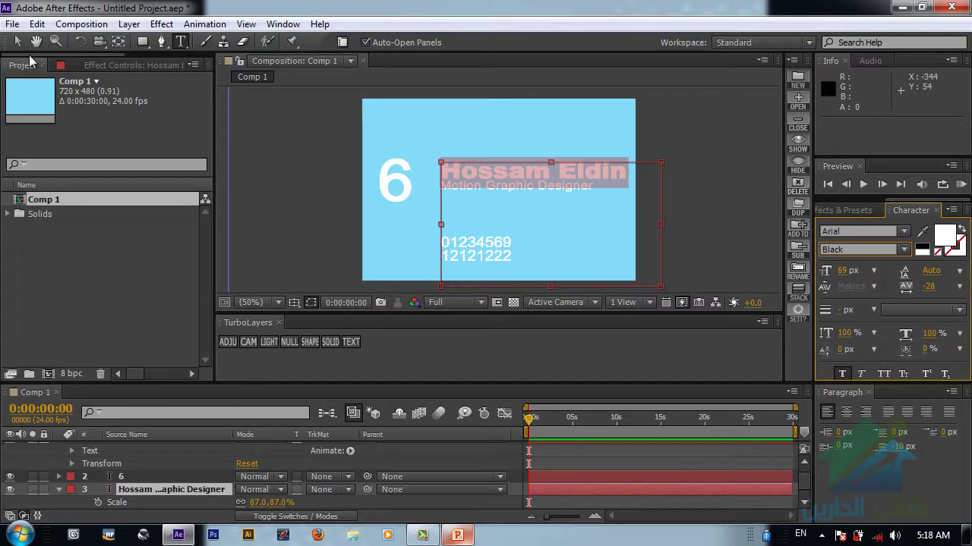
pyautogui.click(18, 42)
# Step: Widen the Motion Graphic Designer subtitle's tracking to 120
pyautogui.click(500, 190)
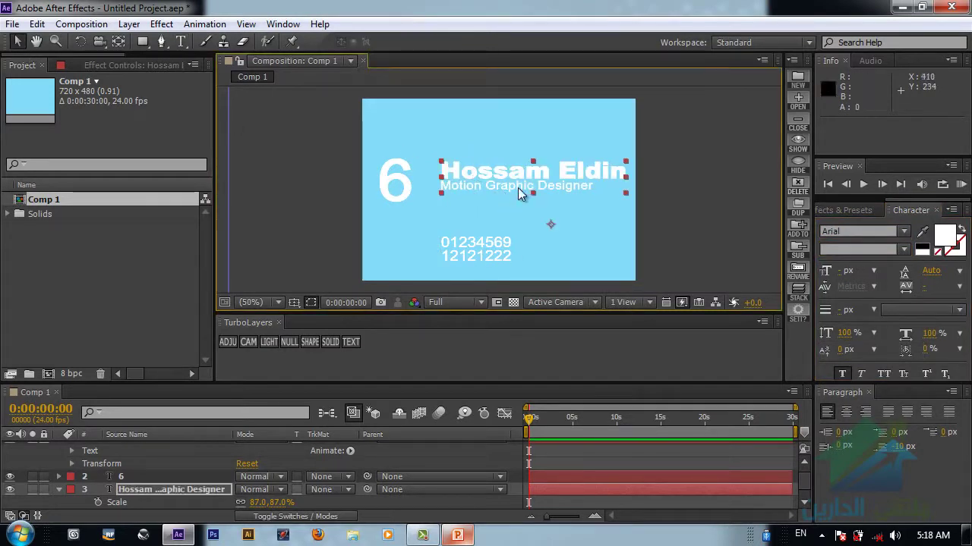
pyautogui.doubleClick(517, 186)
pyautogui.tripleClick(518, 186)
pyautogui.hotkey('alt', 'Right')
pyautogui.hotkey('alt', 'Right')
pyautogui.hotkey('alt', 'Right')
pyautogui.hotkey('alt', 'Right')
pyautogui.hotkey('alt', 'Right')
pyautogui.hotkey('alt', 'Right')
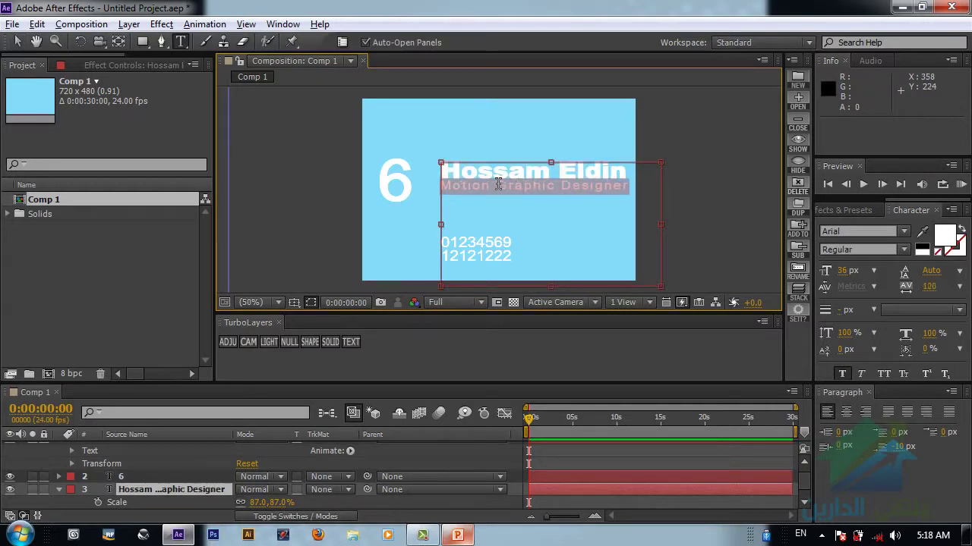
pyautogui.hotkey('alt', 'Left')
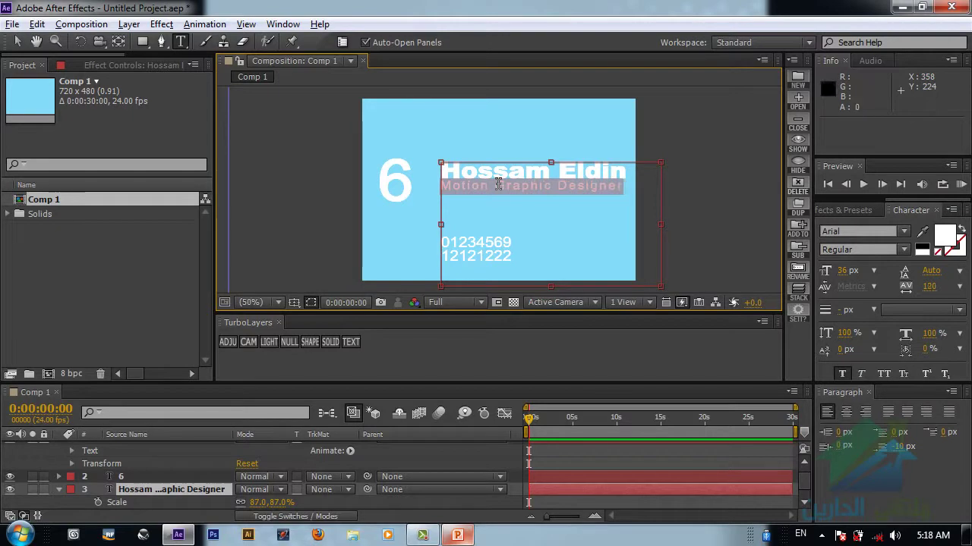
pyautogui.hotkey('alt', 'Right')
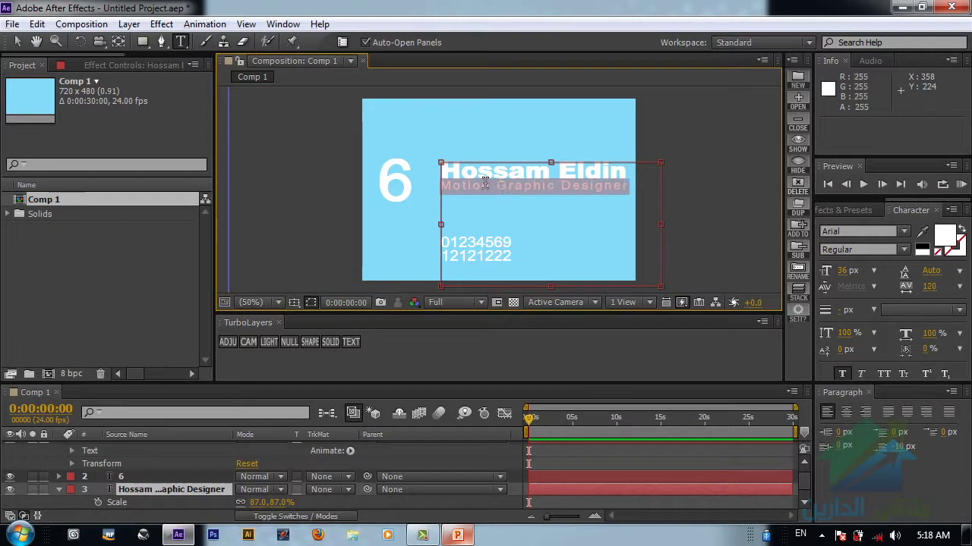
pyautogui.click(16, 40)
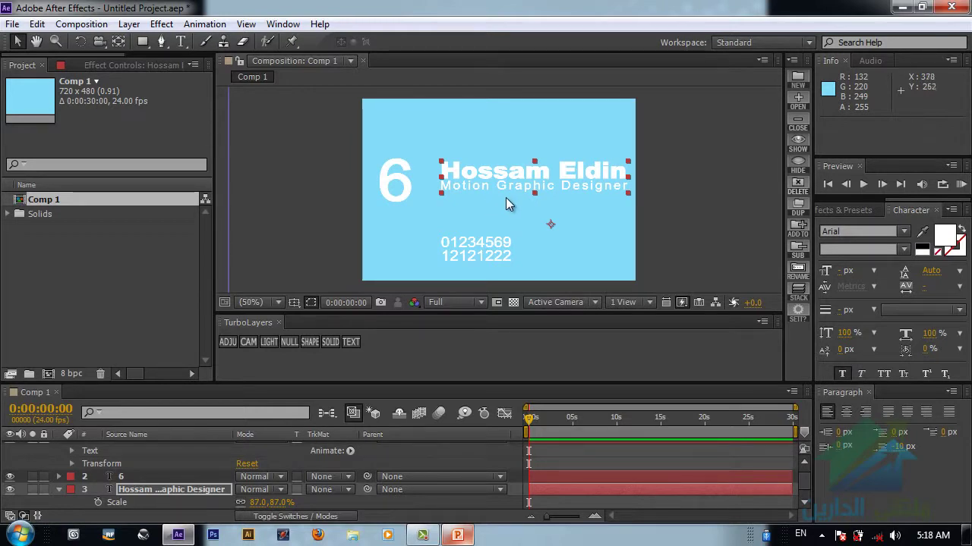
# Step: Re-select the subtitle line and settle its tracking at 100
pyautogui.doubleClick(505, 187)
pyautogui.tripleClick(493, 185)
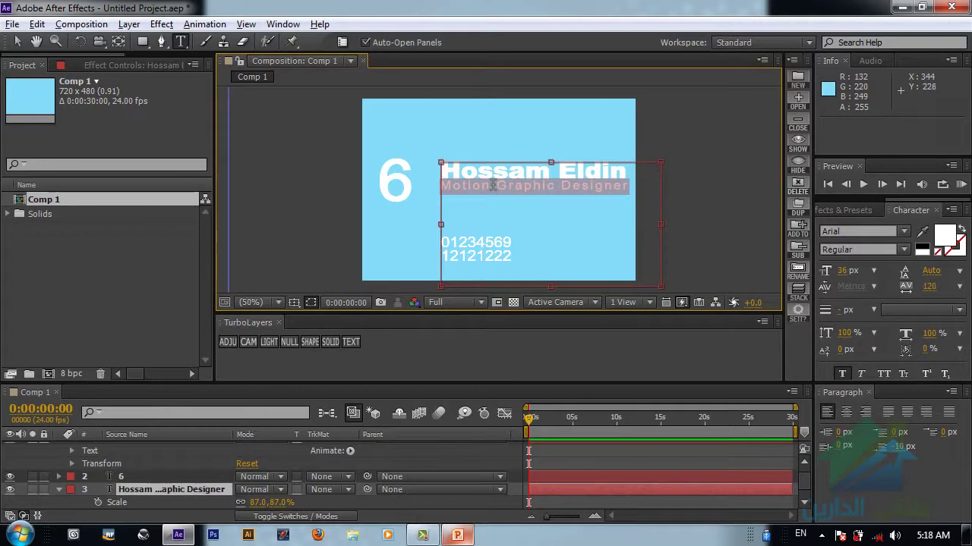
pyautogui.hotkey('alt', 'Left')
pyautogui.hotkey('alt', 'Left')
pyautogui.hotkey('alt', 'Left')
pyautogui.hotkey('alt', 'Left')
pyautogui.hotkey('alt', 'Left')
pyautogui.hotkey('alt', 'Left')
pyautogui.hotkey('alt', 'Left')
pyautogui.hotkey('alt', 'Left')
pyautogui.hotkey('alt', 'Left')
pyautogui.hotkey('alt', 'Left')
pyautogui.hotkey('alt', 'Left')
pyautogui.hotkey('alt', 'Left')
pyautogui.hotkey('alt', 'Left')
pyautogui.hotkey('alt', 'Left')
pyautogui.hotkey('alt', 'Left')
pyautogui.hotkey('alt', 'Left')
pyautogui.hotkey('alt', 'Left')
pyautogui.hotkey('alt', 'Left')
pyautogui.hotkey('alt', 'Left')
pyautogui.hotkey('alt', 'Left')
pyautogui.hotkey('alt', 'Left')
pyautogui.hotkey('alt', 'Left')
pyautogui.hotkey('alt', 'Left')
pyautogui.hotkey('alt', 'Left')
pyautogui.hotkey('alt', 'Left')
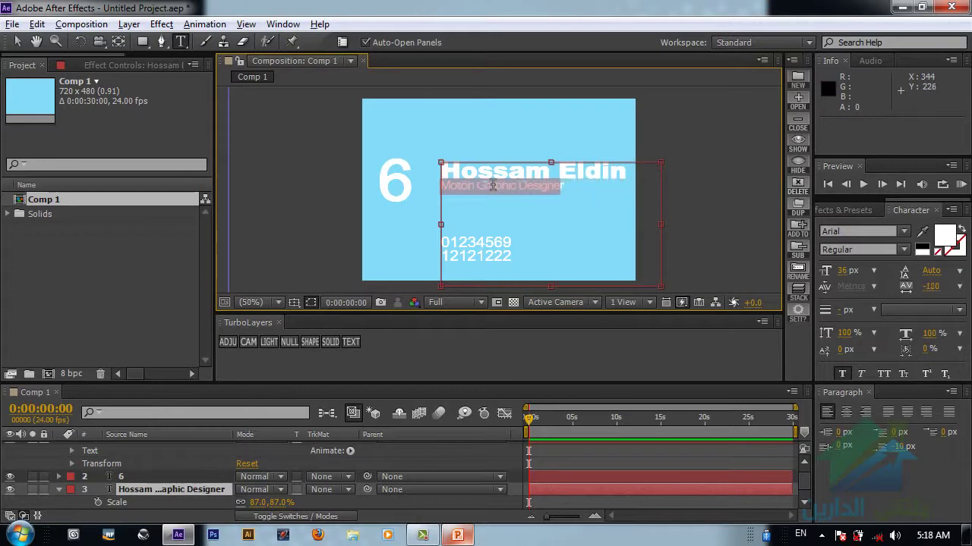
pyautogui.hotkey('alt', 'Left')
pyautogui.hotkey('alt', 'Left')
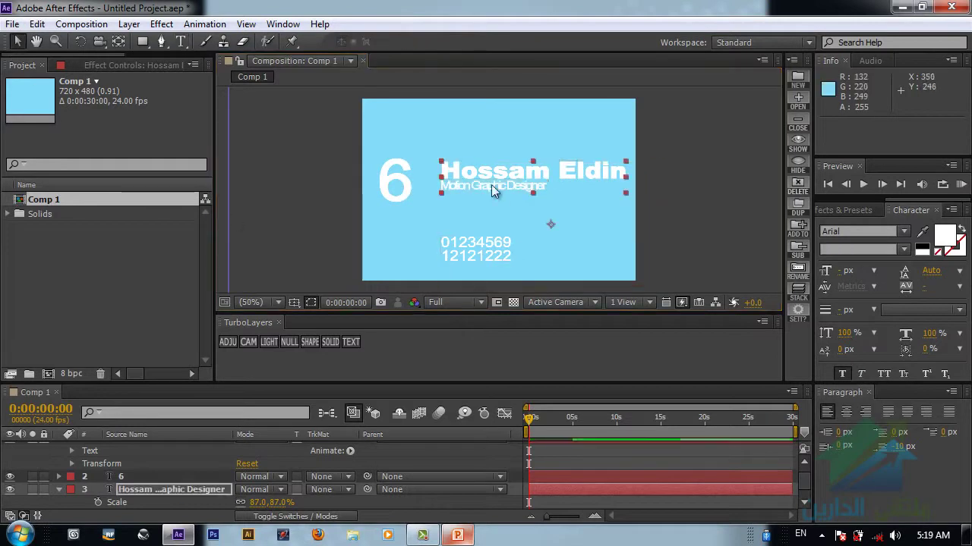
pyautogui.click(485, 184)
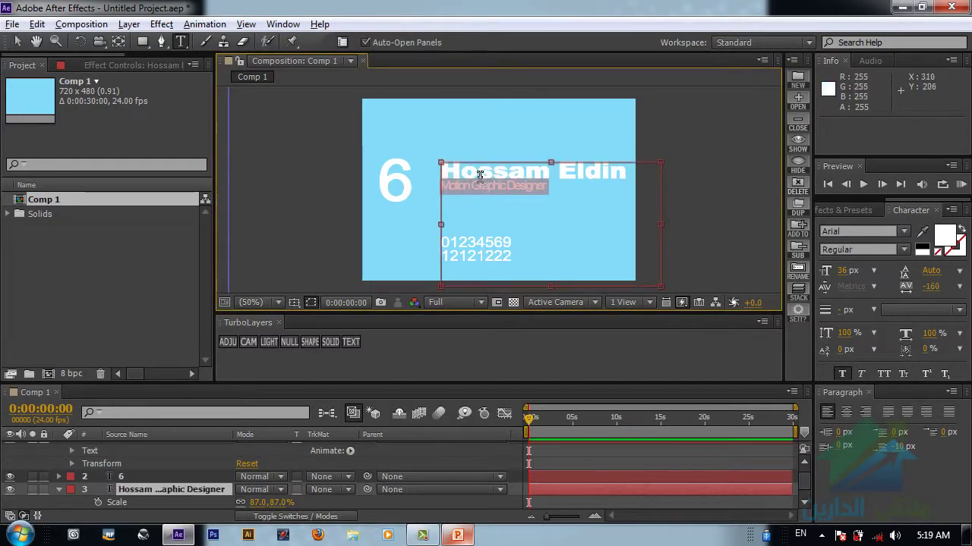
pyautogui.hotkey('alt', 'Right')
pyautogui.hotkey('alt', 'Right')
pyautogui.hotkey('alt', 'Right')
pyautogui.hotkey('alt', 'Right')
pyautogui.hotkey('alt', 'Right')
pyautogui.hotkey('alt', 'Right')
pyautogui.hotkey('alt', 'Right')
pyautogui.hotkey('alt', 'Right')
pyautogui.hotkey('alt', 'Right')
pyautogui.hotkey('alt', 'Right')
pyautogui.hotkey('alt', 'Right')
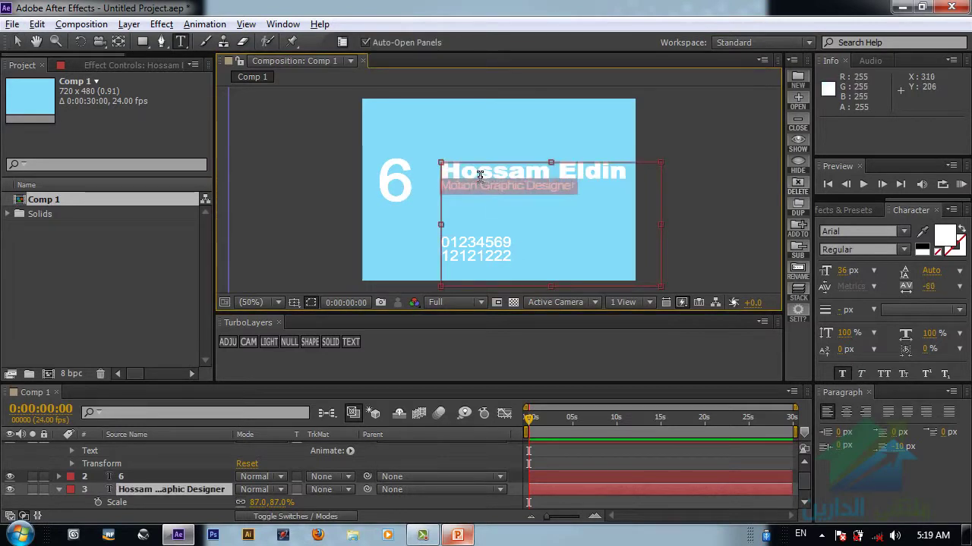
pyautogui.hotkey('alt', 'Right')
pyautogui.hotkey('alt', 'Right')
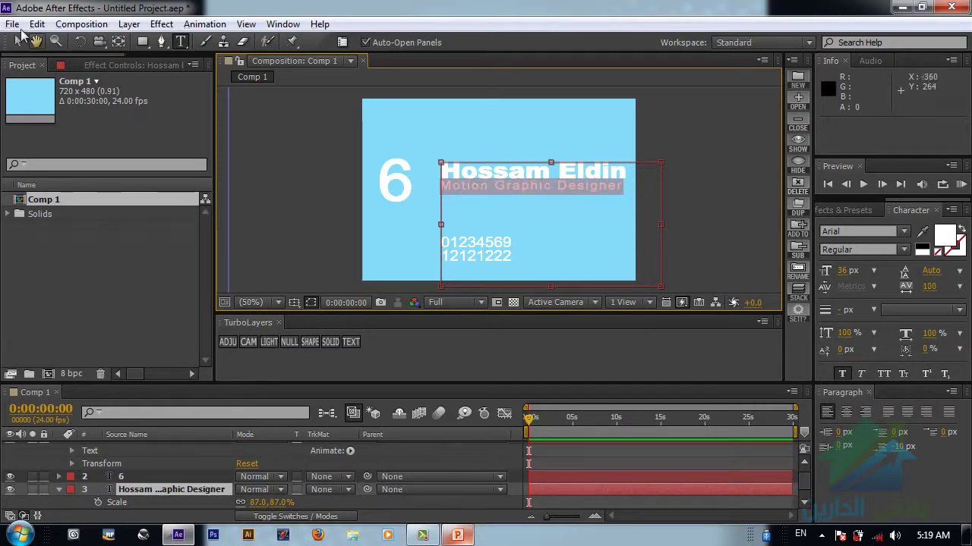
pyautogui.click(17, 41)
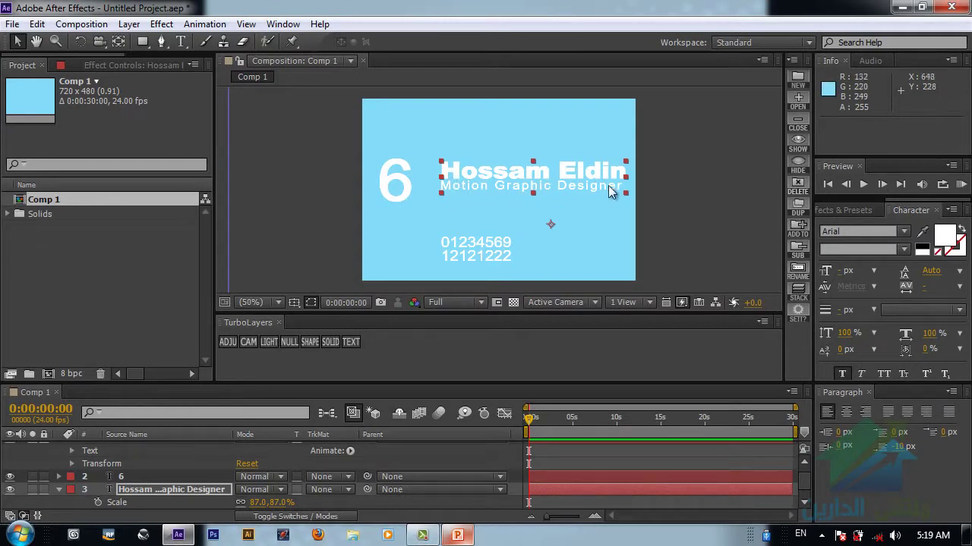
pyautogui.doubleClick(579, 177)
pyautogui.click(444, 170)
pyautogui.moveTo(444, 170); pyautogui.dragTo(628, 172)
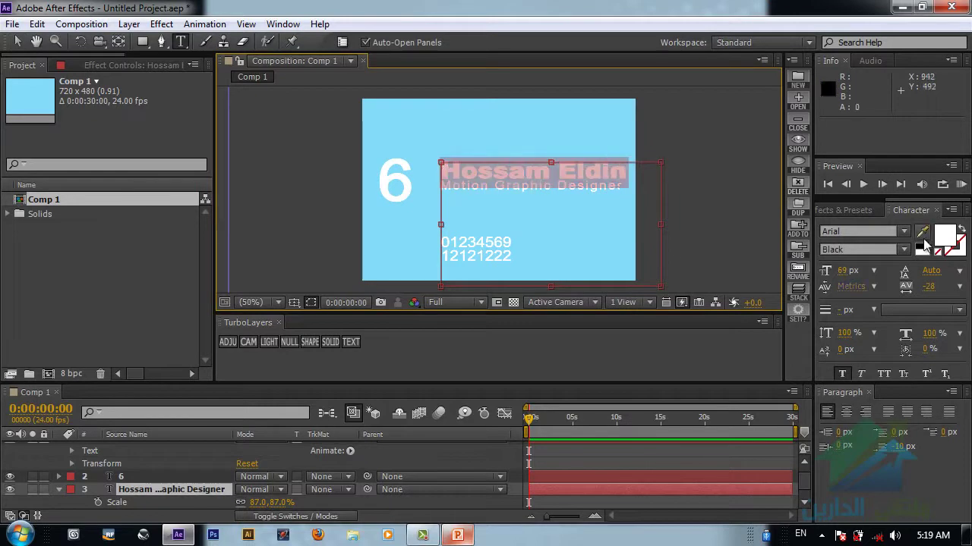
pyautogui.click(17, 42)
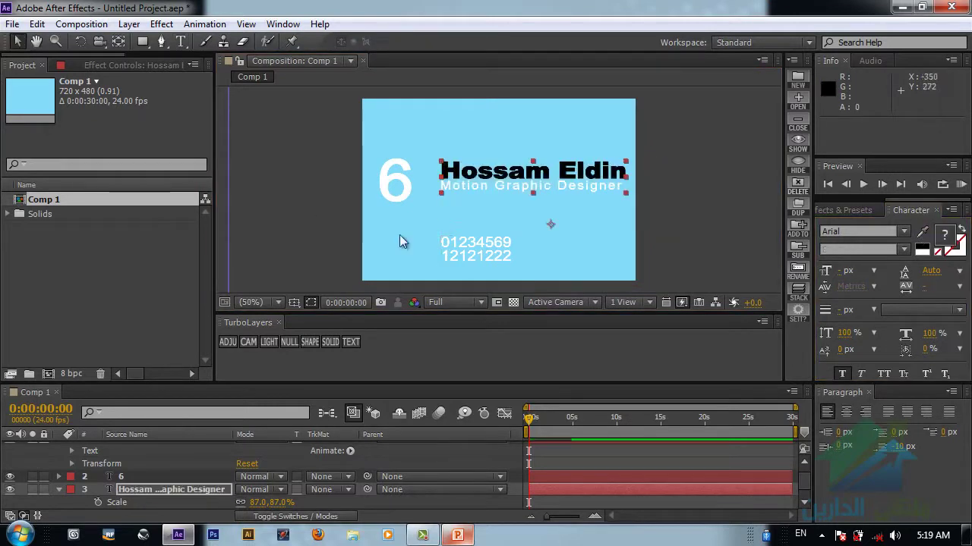
pyautogui.click(922, 231)
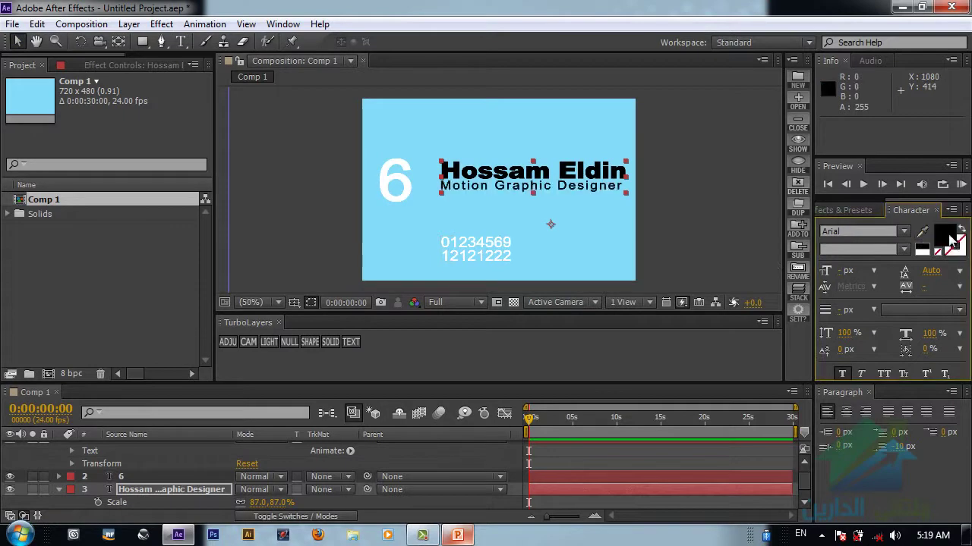
pyautogui.click(944, 237)
pyautogui.click(440, 203)
pyautogui.click(579, 206)
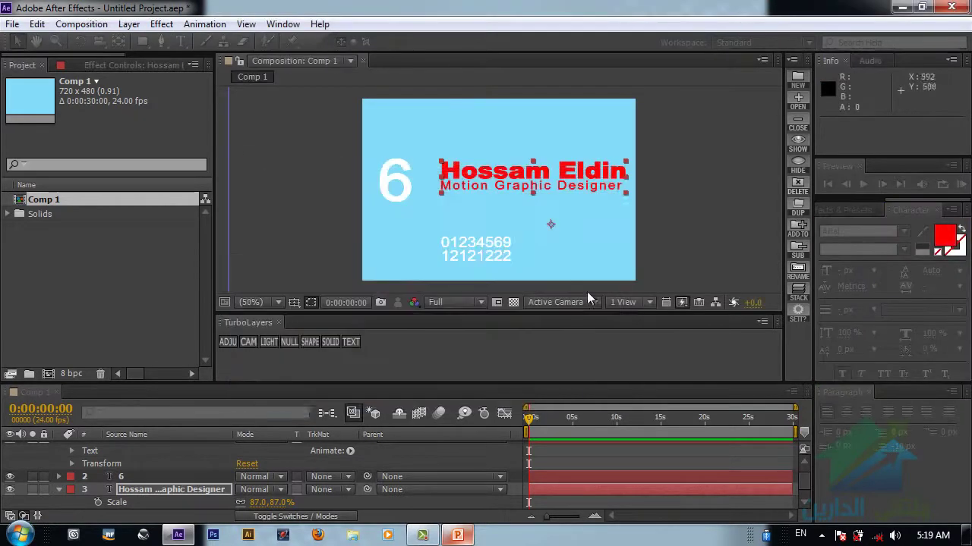
pyautogui.click(314, 190)
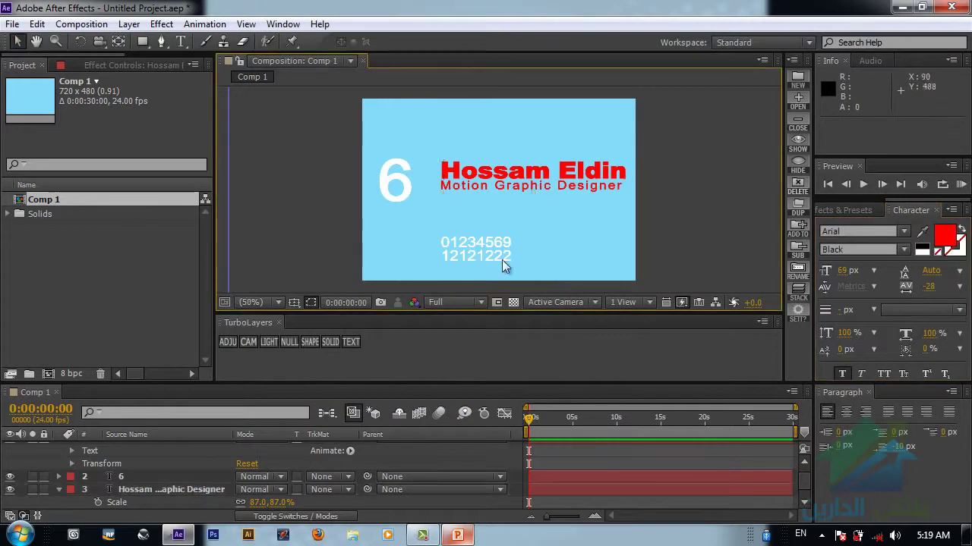
# Step: Make the Motion Graphic Designer subtitle white
pyautogui.doubleClick(560, 188)
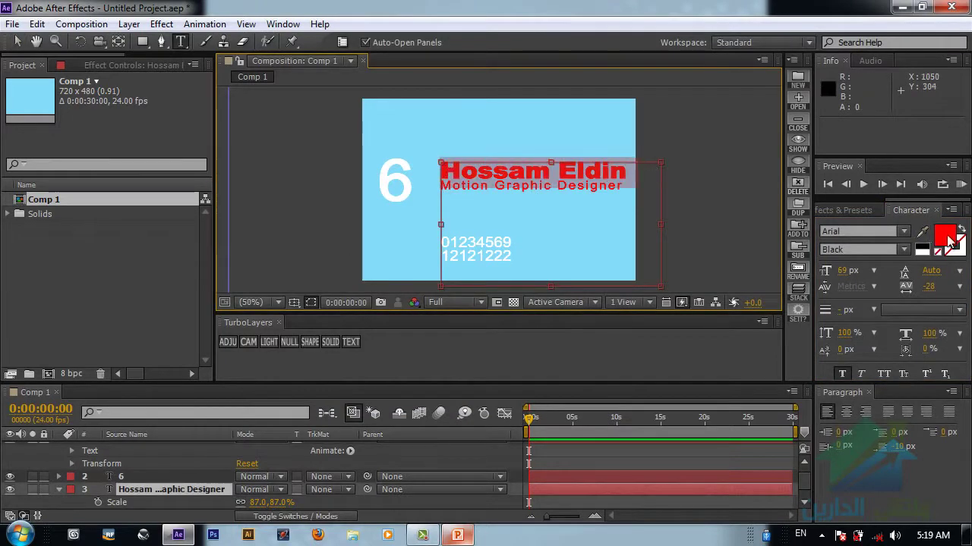
pyautogui.moveTo(622, 188); pyautogui.dragTo(394, 183)
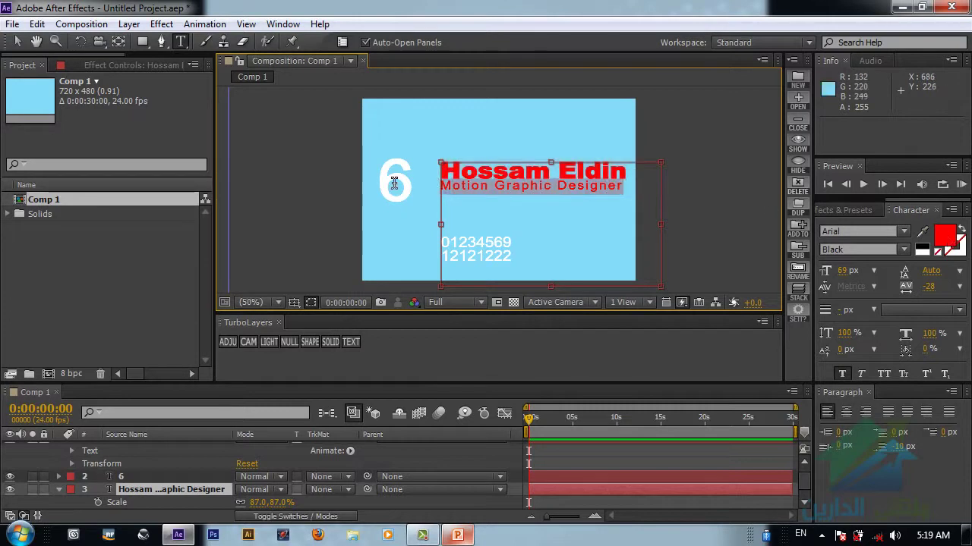
pyautogui.click(925, 246)
pyautogui.press('KP_Enter')
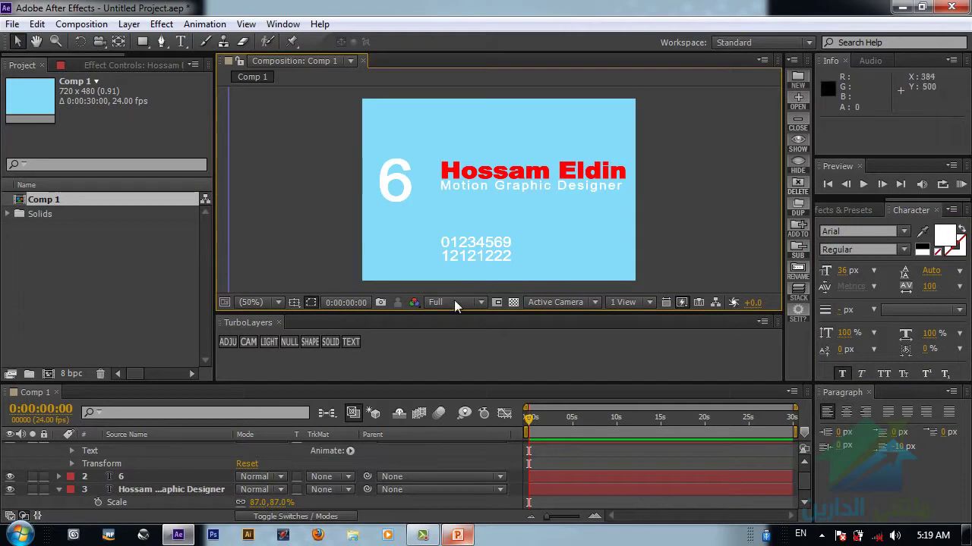
# Step: Fill the large 6 text layer with pure red (FF0000)
pyautogui.press('`')
pyautogui.scroll(4, 451, 217)
pyautogui.scroll(-2, 525, 248)
pyautogui.scroll(-2, 516, 252)
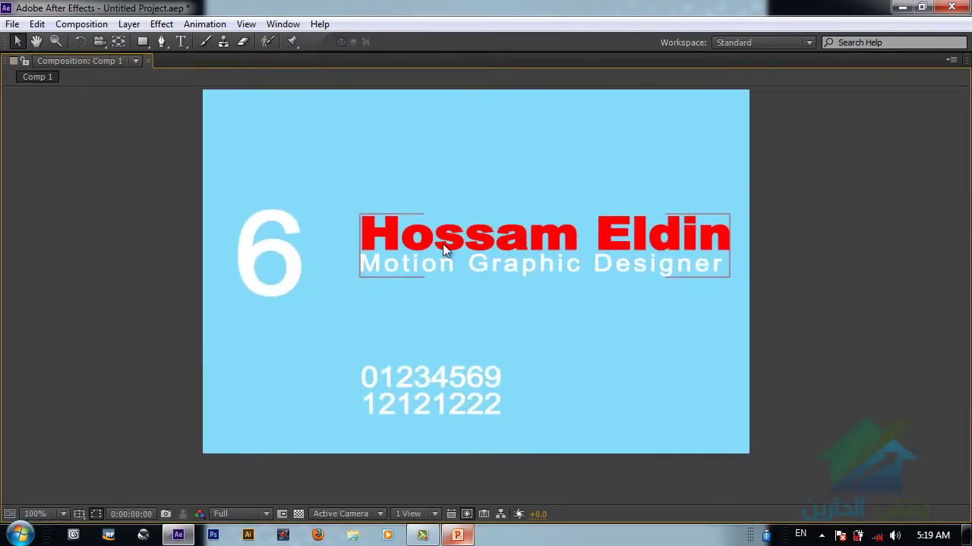
pyautogui.click(299, 267)
pyautogui.press('`')
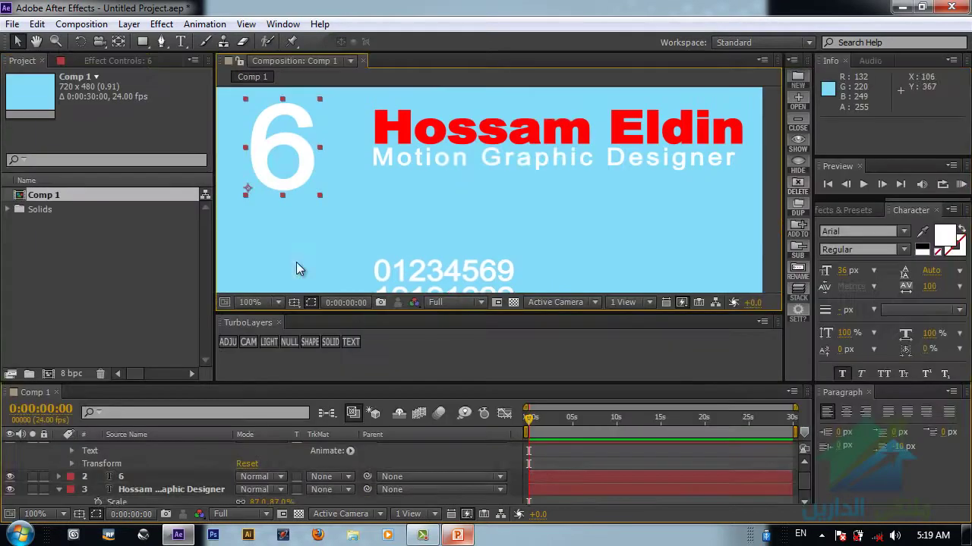
pyautogui.click(941, 240)
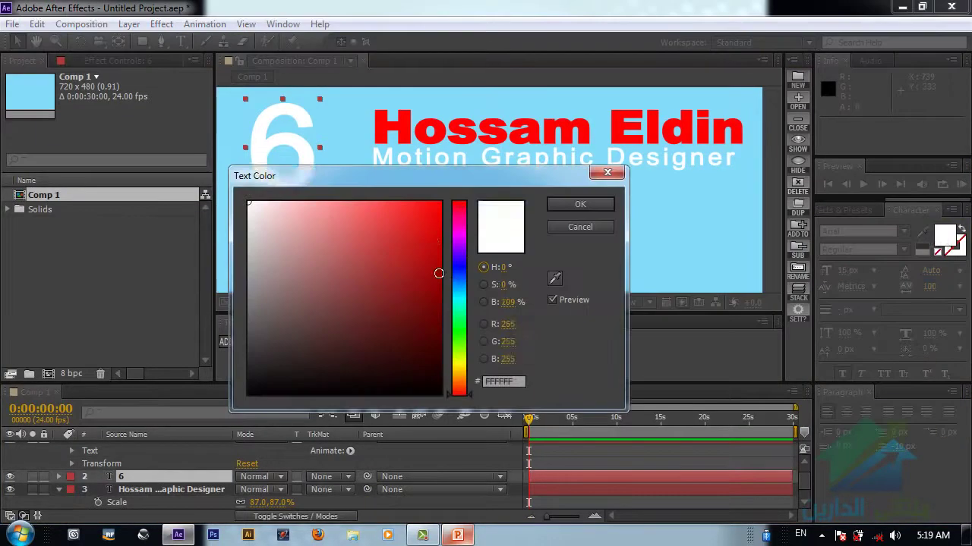
pyautogui.click(440, 201)
pyautogui.click(581, 201)
pyautogui.click(694, 233)
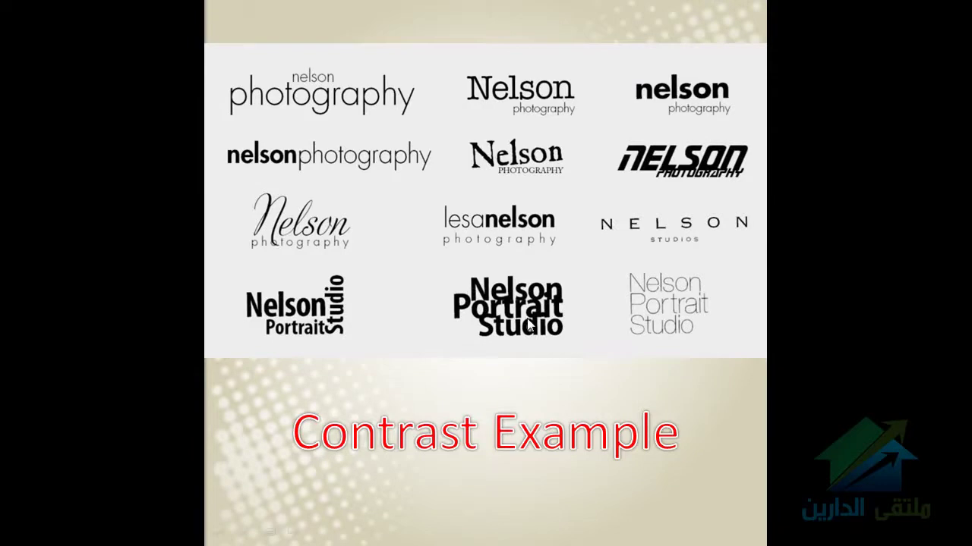
# Step: Advance the PowerPoint slideshow to the 'what to avoid?' slide, then switch back to After Effects
pyautogui.click(529, 324)
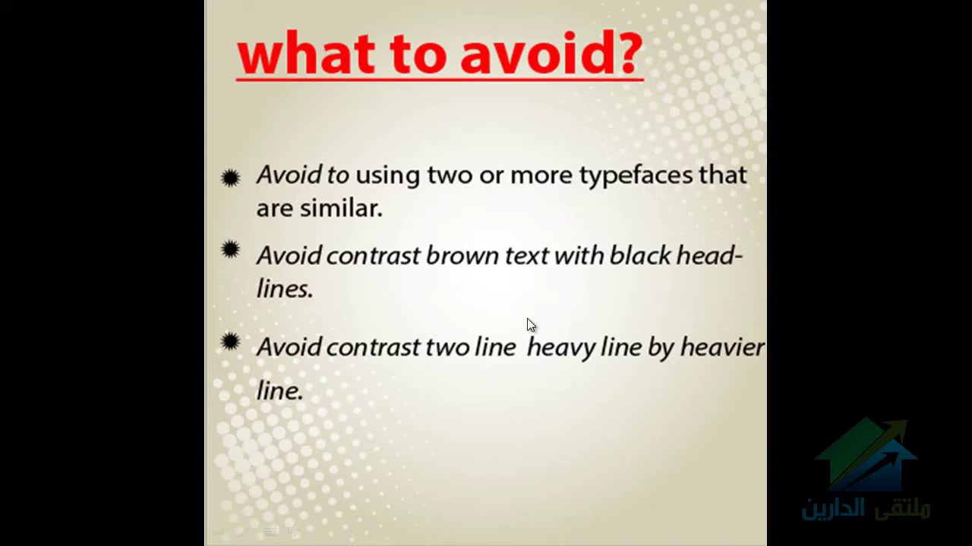
pyautogui.hotkey('alt', 'Tab')
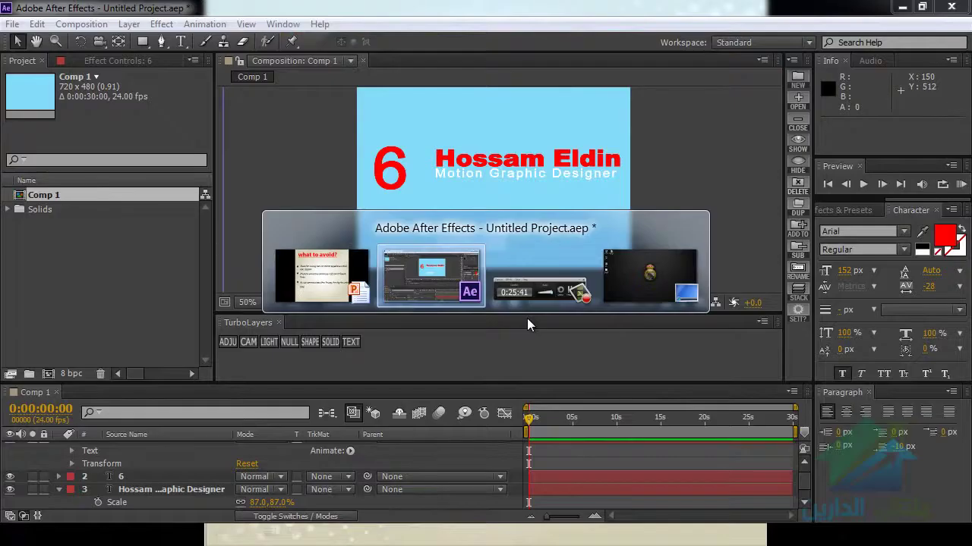
# Step: Give the Motion Graphic Designer subtitle the Narrow font style
pyautogui.click(503, 177)
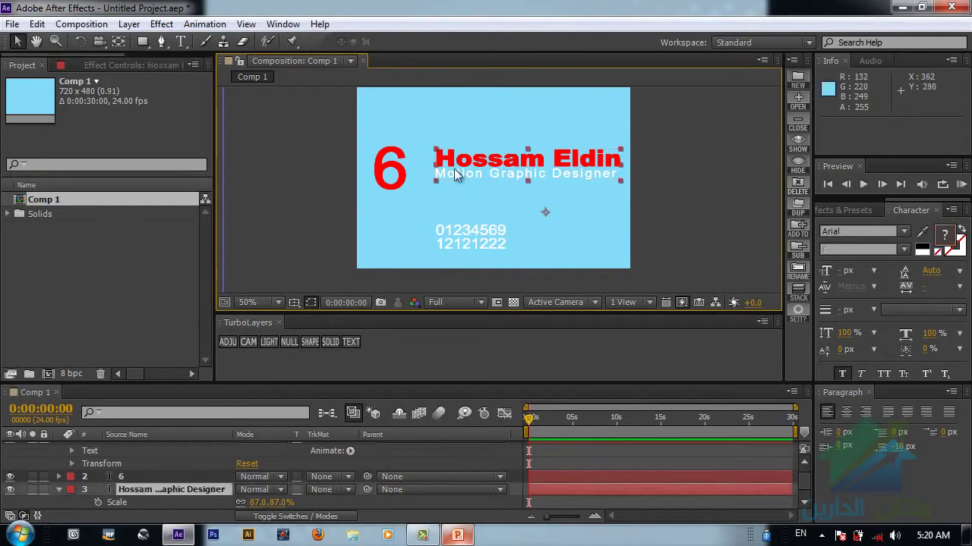
pyautogui.doubleClick(576, 169)
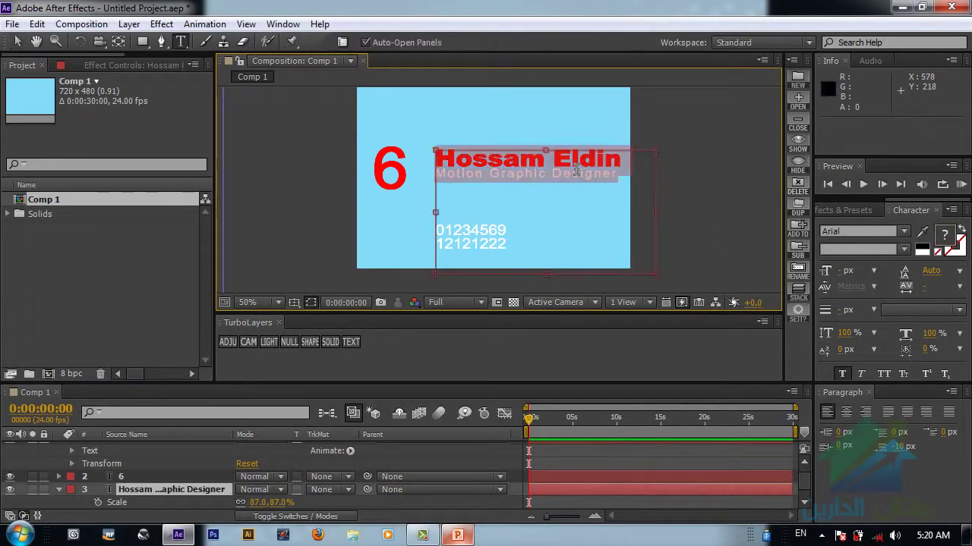
pyautogui.click(902, 250)
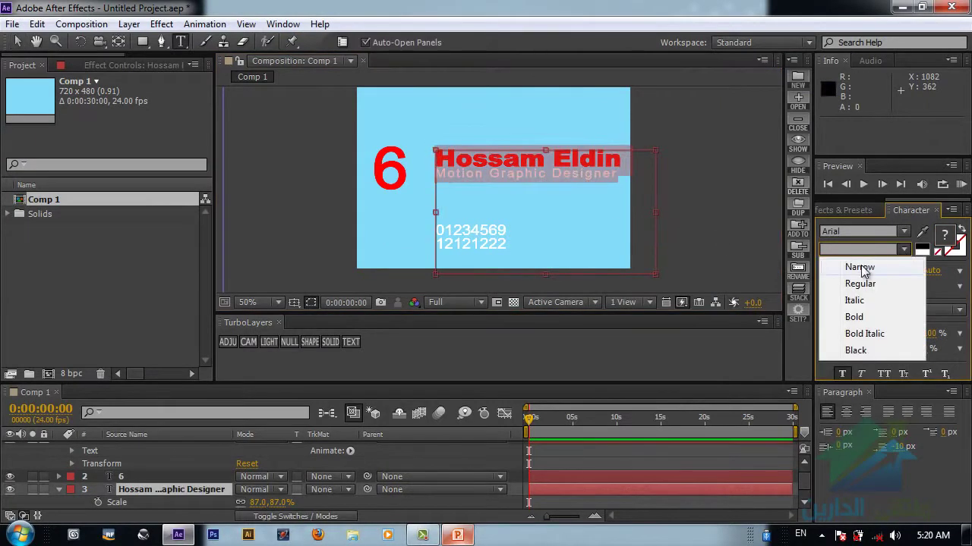
pyautogui.click(740, 213)
pyautogui.moveTo(619, 175); pyautogui.dragTo(451, 177)
pyautogui.click(904, 249)
pyautogui.click(869, 266)
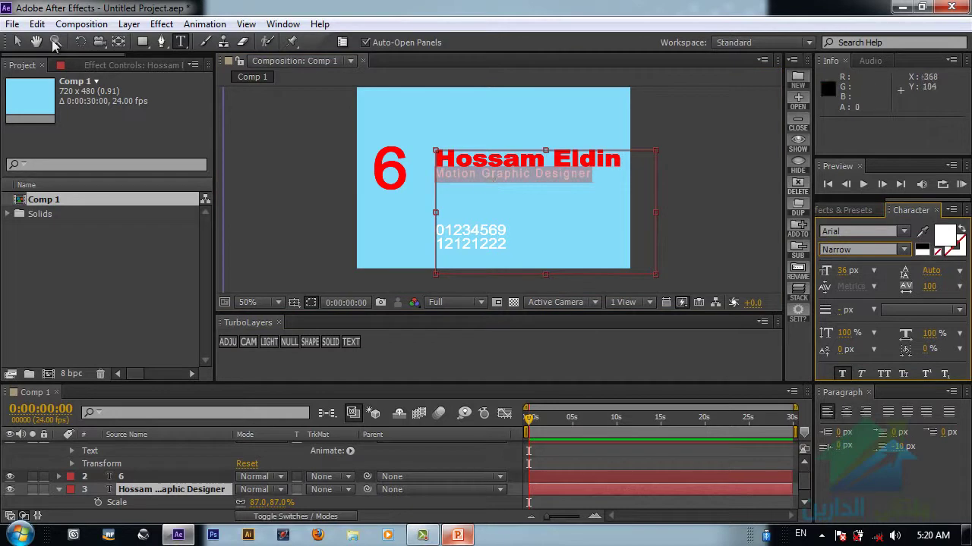
pyautogui.click(17, 42)
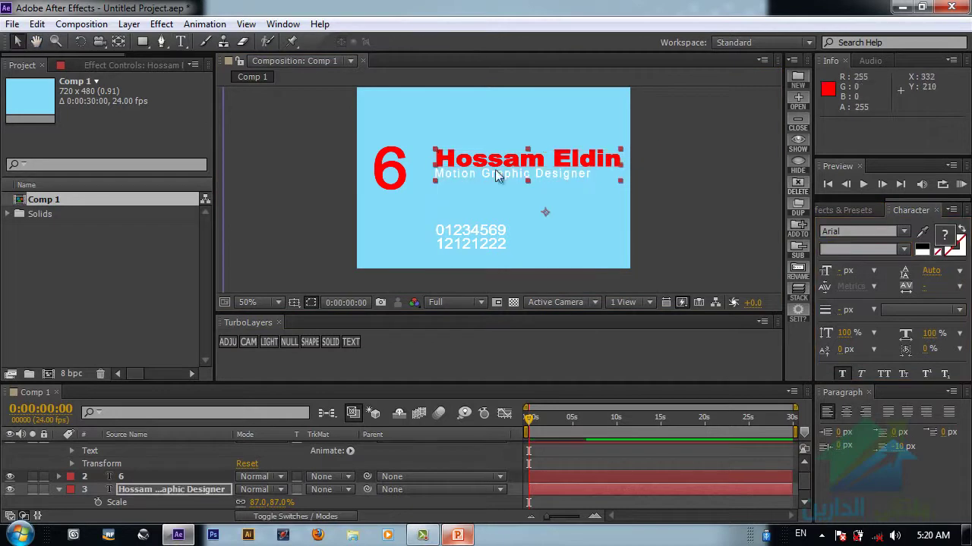
# Step: Raise the subtitle's tracking to 200
pyautogui.doubleClick(457, 182)
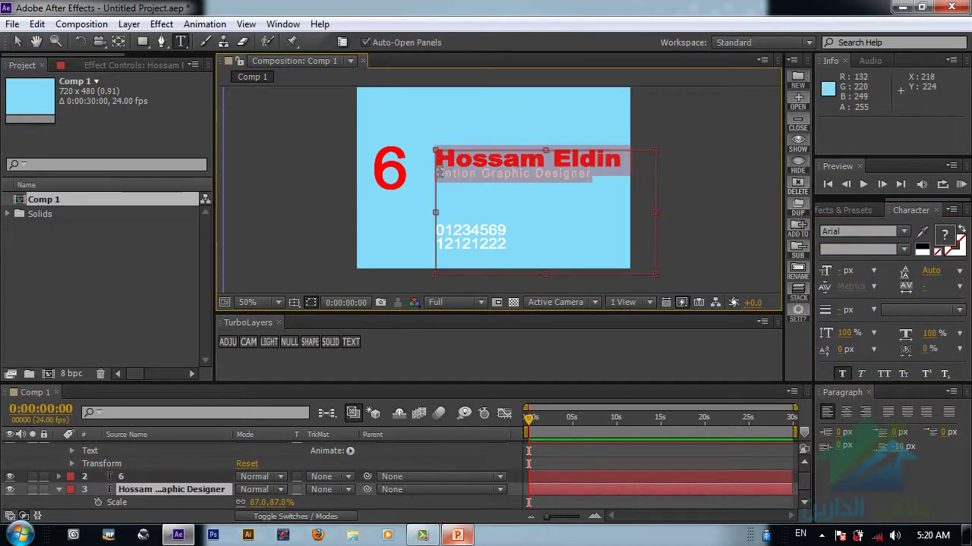
pyautogui.doubleClick(543, 173)
pyautogui.click(543, 173)
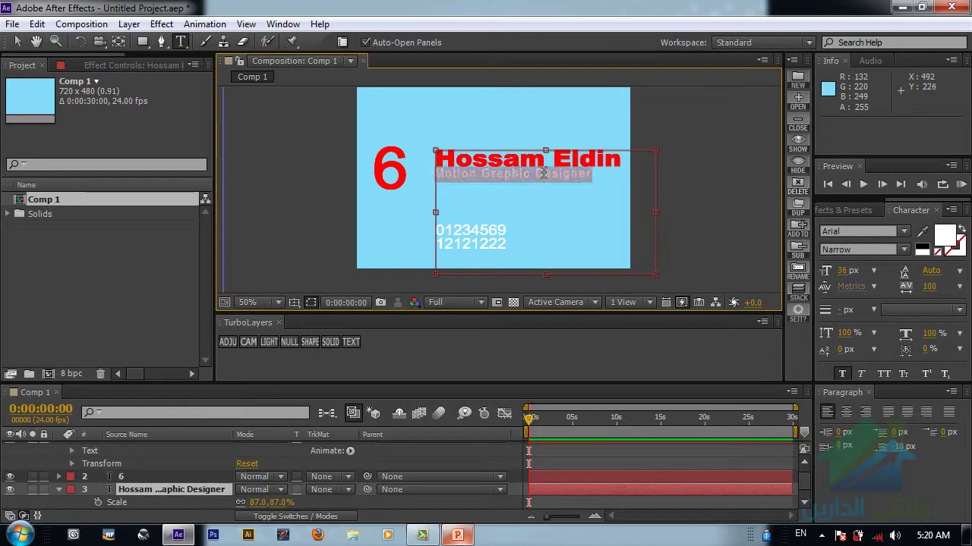
pyautogui.hotkey('alt', 'Right')
pyautogui.hotkey('alt', 'Right')
pyautogui.hotkey('alt', 'Right')
pyautogui.hotkey('alt', 'Right')
pyautogui.hotkey('alt', 'Right')
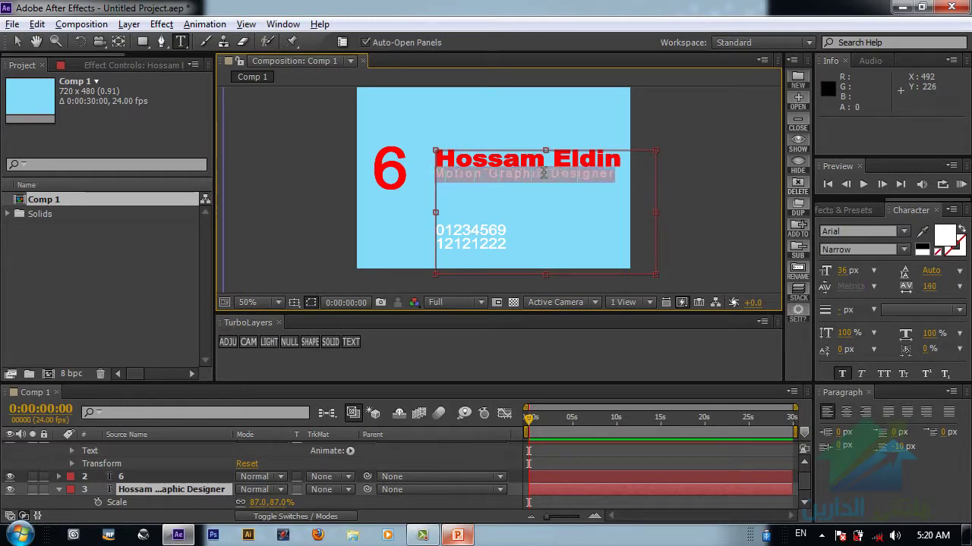
pyautogui.click(18, 42)
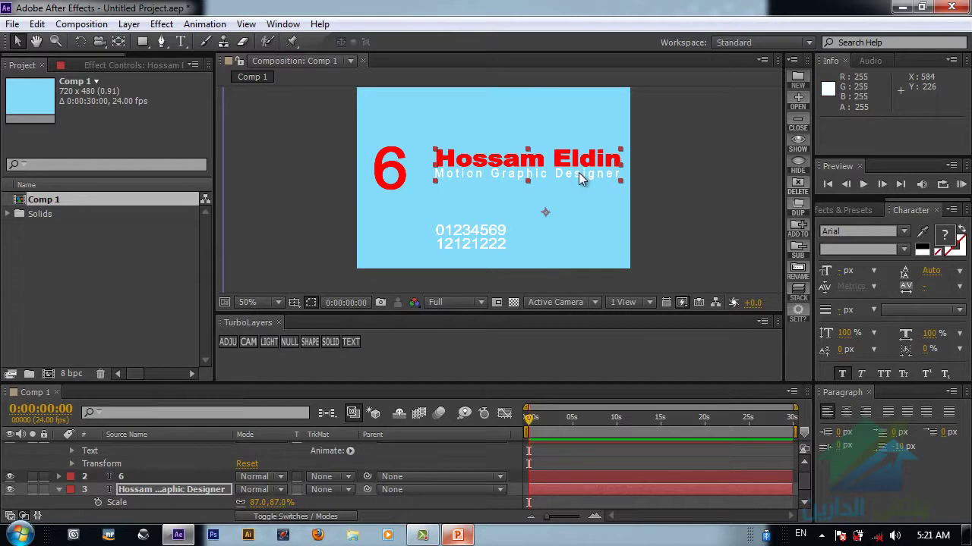
pyautogui.click(471, 241)
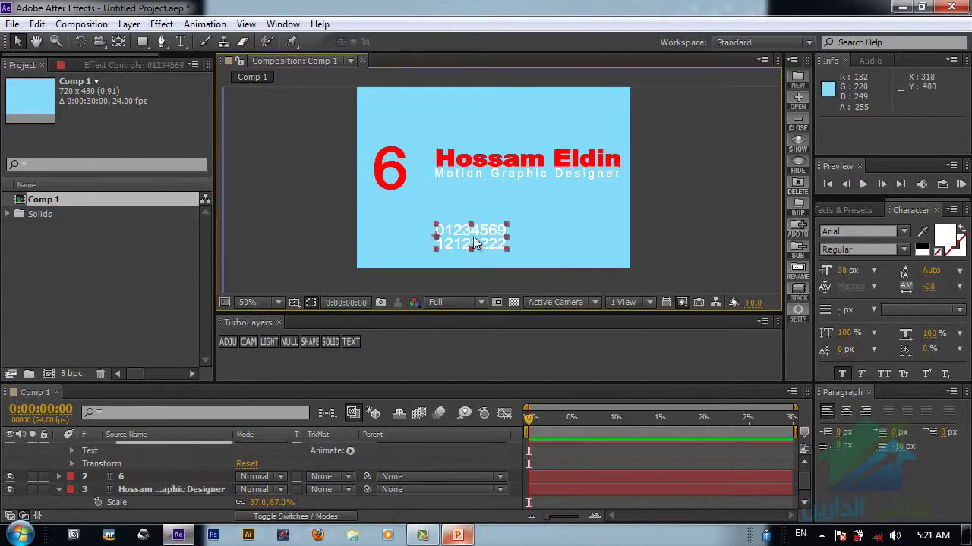
pyautogui.click(486, 173)
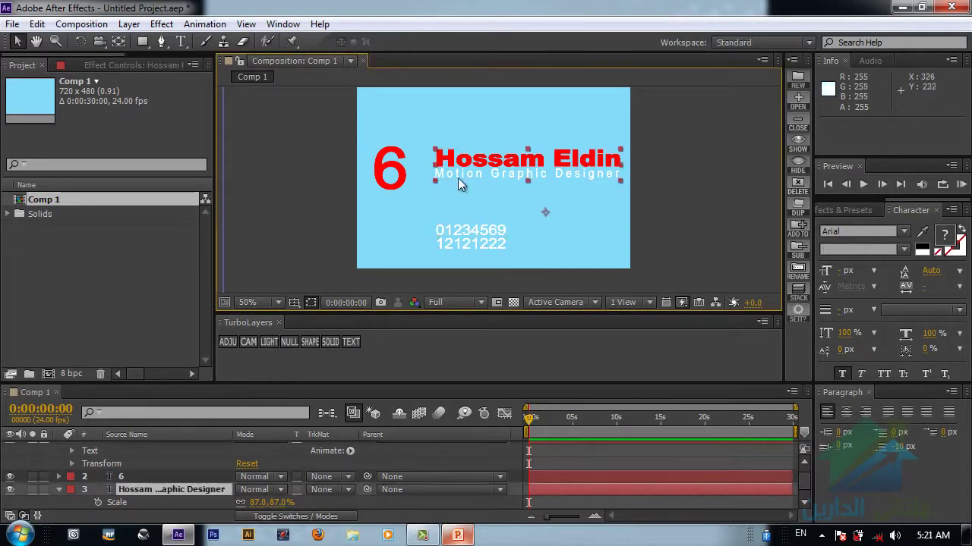
pyautogui.click(903, 250)
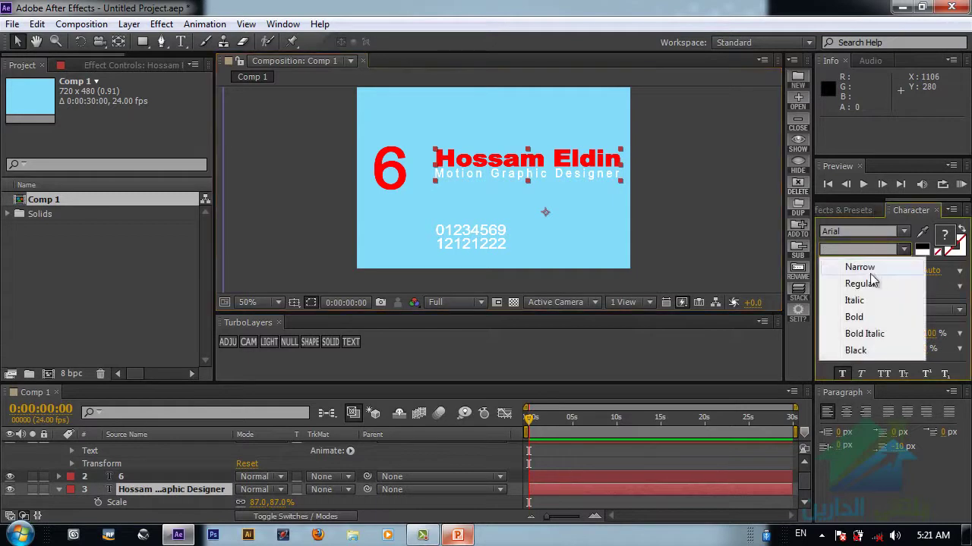
pyautogui.click(900, 254)
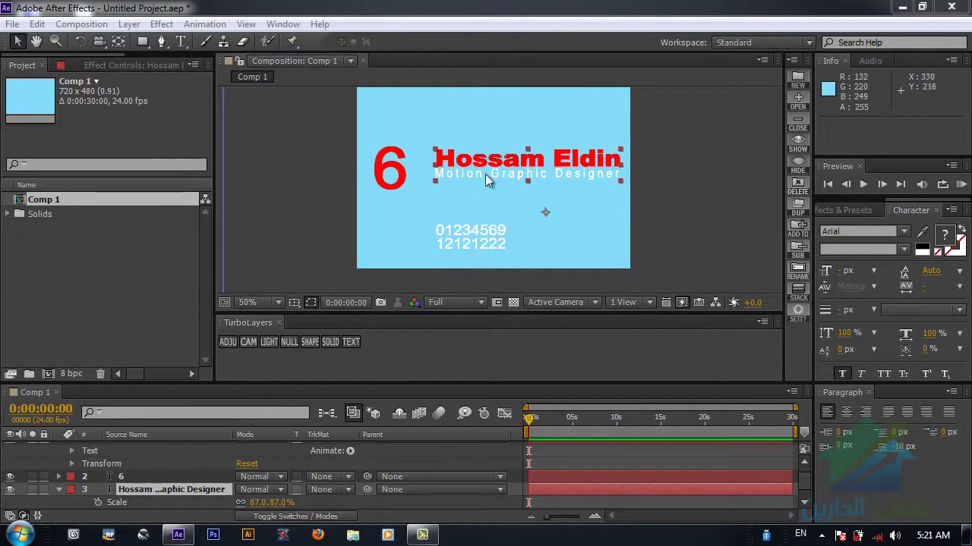
pyautogui.moveTo(484, 174); pyautogui.dragTo(486, 171)
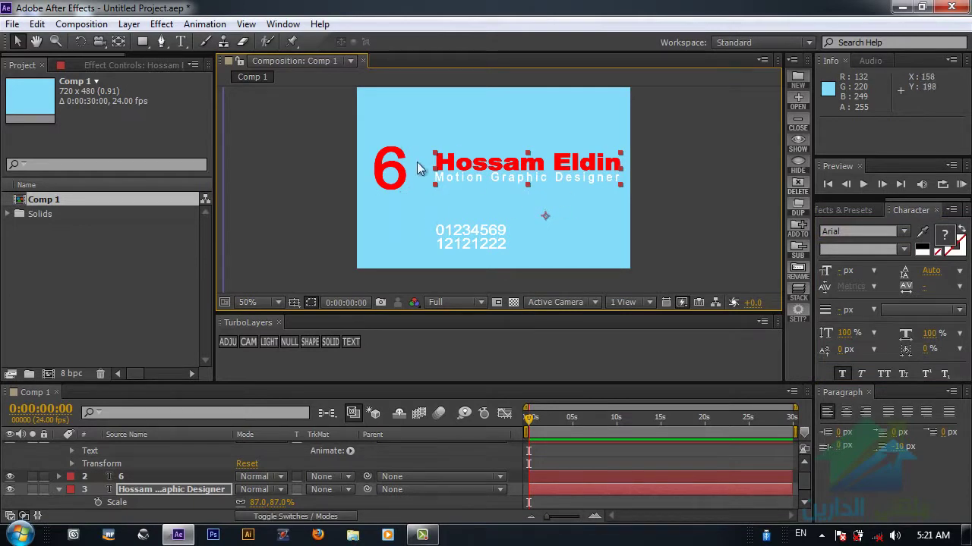
# Step: Draw a rectangle shape layer over the 6 and place it below the text layers
pyautogui.click(143, 42)
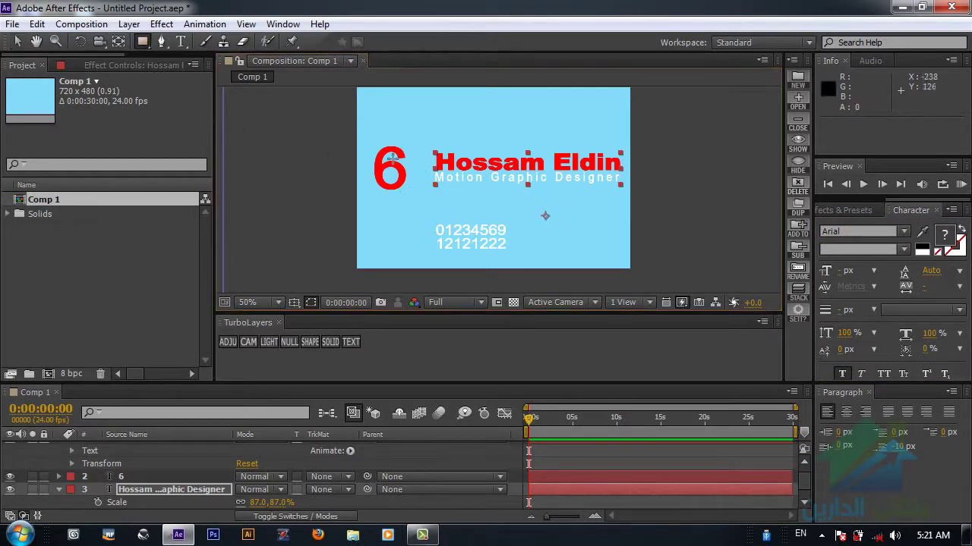
pyautogui.moveTo(355, 143); pyautogui.dragTo(366, 162)
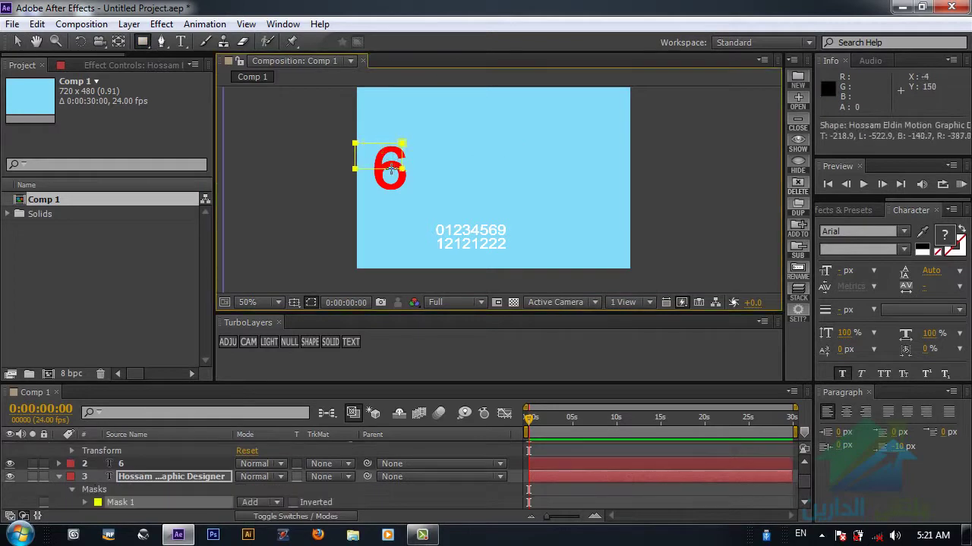
pyautogui.hotkey('ctrl', 'z')
pyautogui.click(129, 24)
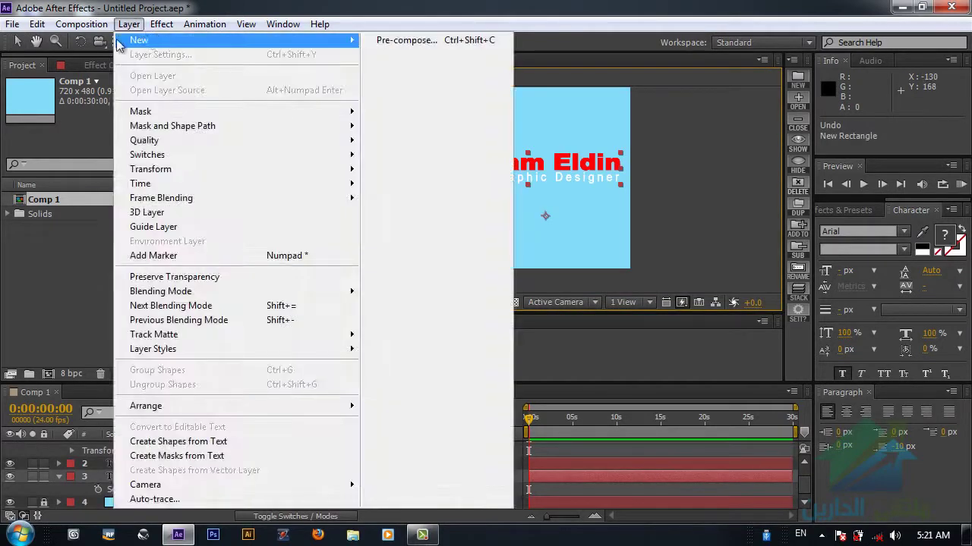
pyautogui.click(104, 281)
pyautogui.scroll(2, 62, 455)
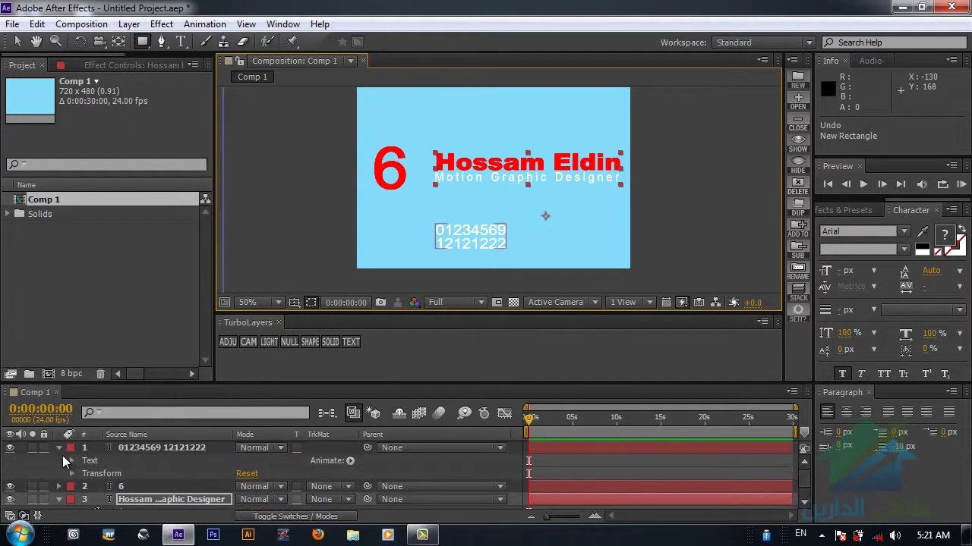
pyautogui.click(60, 447)
pyautogui.click(59, 474)
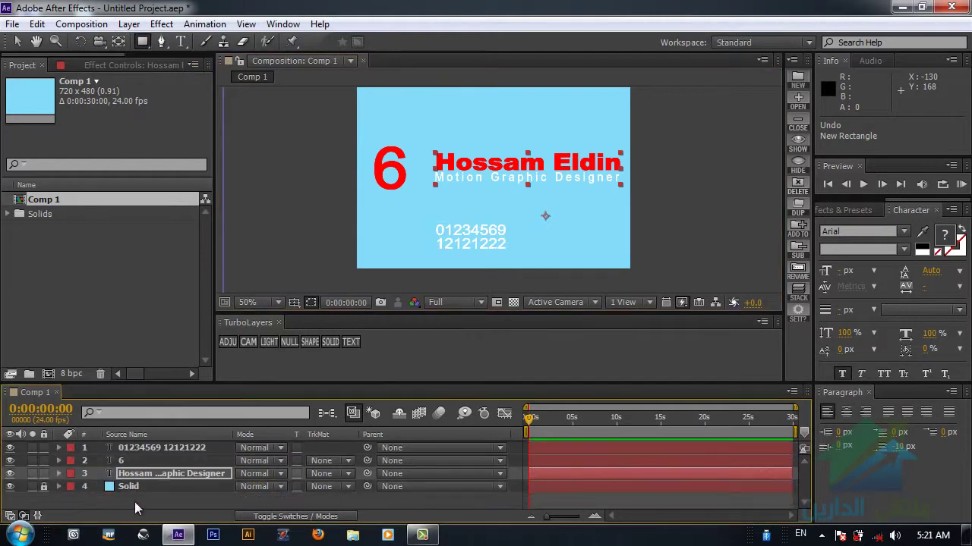
pyautogui.click(124, 504)
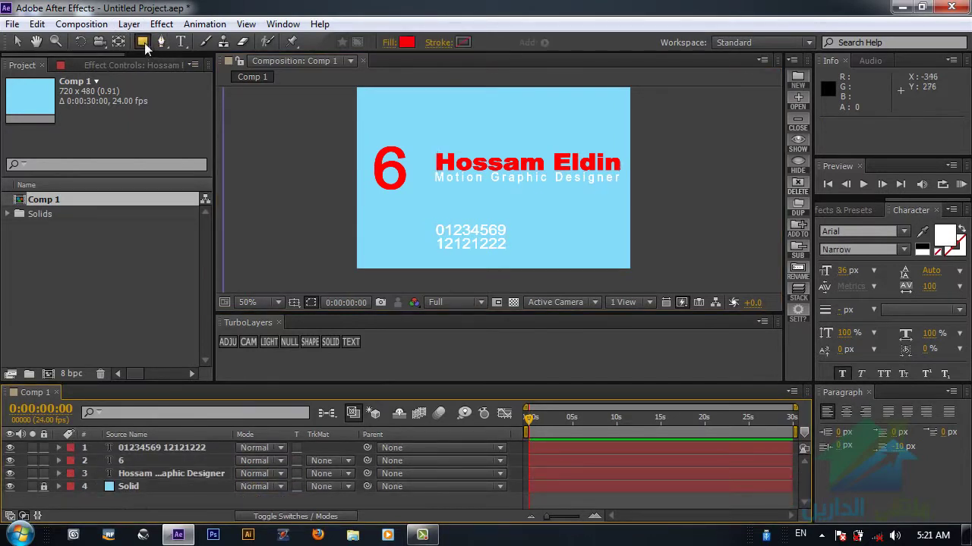
pyautogui.moveTo(355, 143)
pyautogui.mouseDown()
pyautogui.moveTo(377, 178)
pyautogui.moveTo(431, 191)
pyautogui.mouseUp()
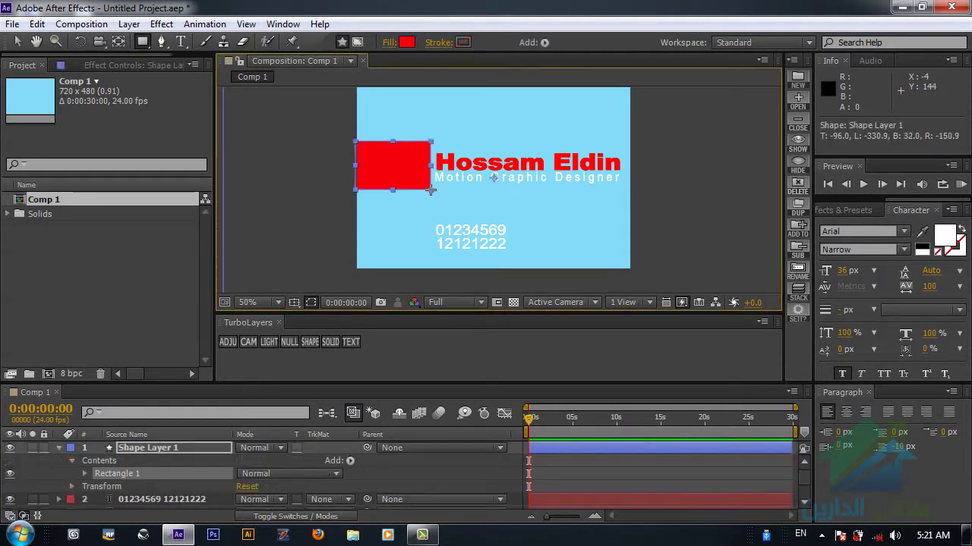
pyautogui.click(60, 453)
pyautogui.click(58, 448)
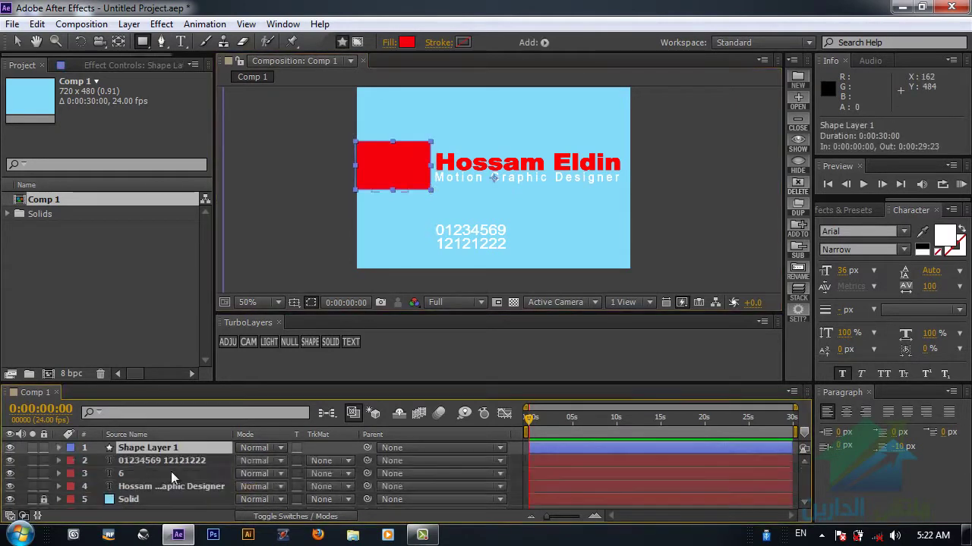
pyautogui.moveTo(167, 449); pyautogui.dragTo(173, 491)
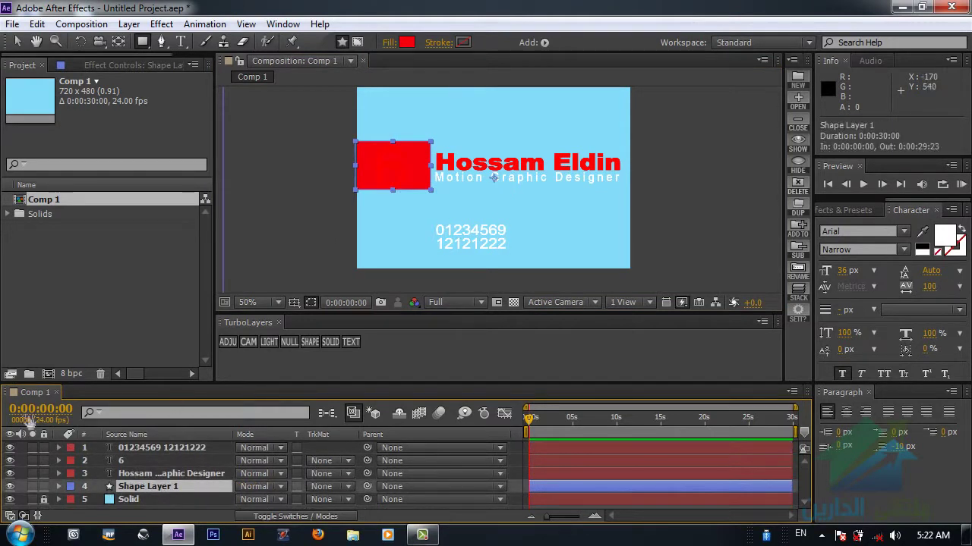
# Step: Set the rectangle's fill colour to white
pyautogui.click(941, 235)
pyautogui.click(571, 230)
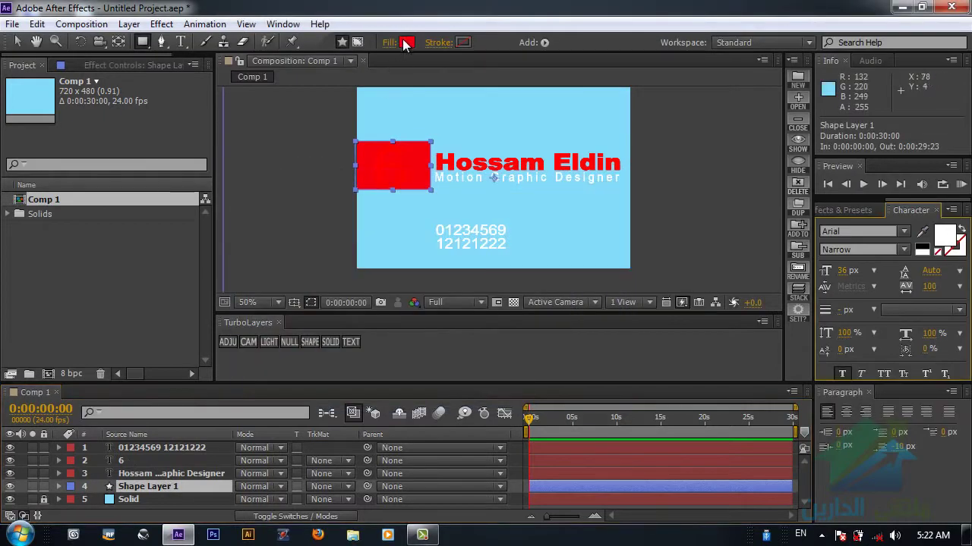
pyautogui.click(407, 42)
pyautogui.click(253, 205)
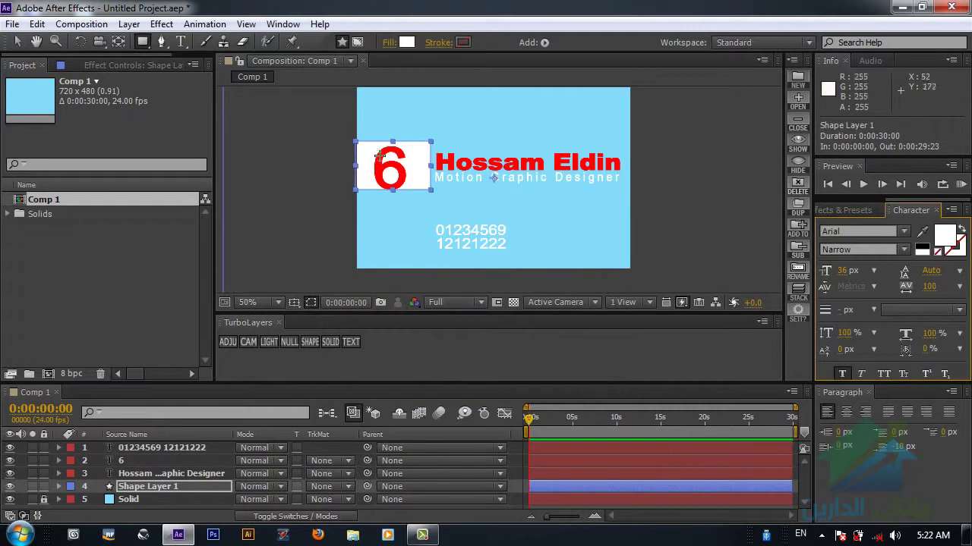
# Step: Make the white box slightly taller and nudge it down
pyautogui.click(16, 42)
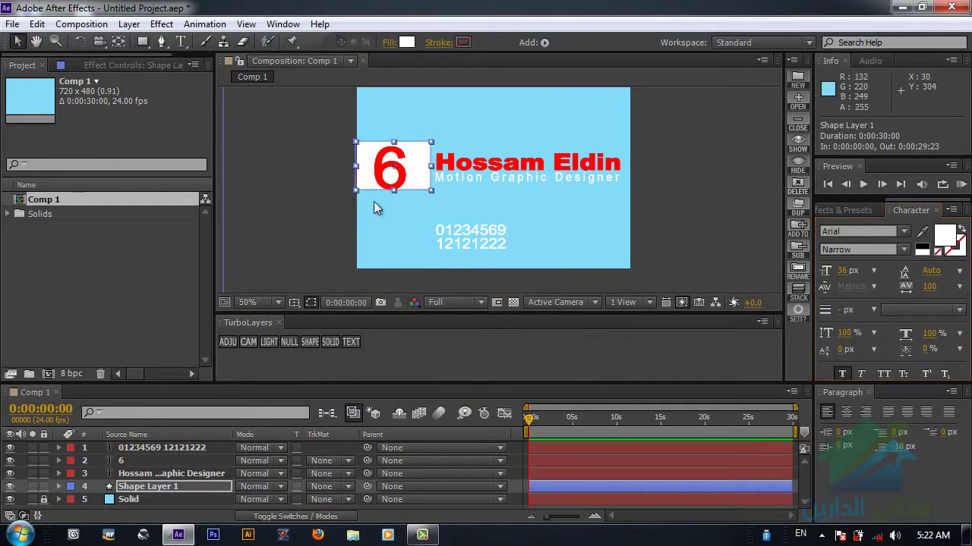
pyautogui.moveTo(394, 190); pyautogui.dragTo(406, 184)
pyautogui.press('Down')
pyautogui.press('Down')
pyautogui.press('Down')
pyautogui.press('Down')
pyautogui.press('Down')
pyautogui.press('Down')
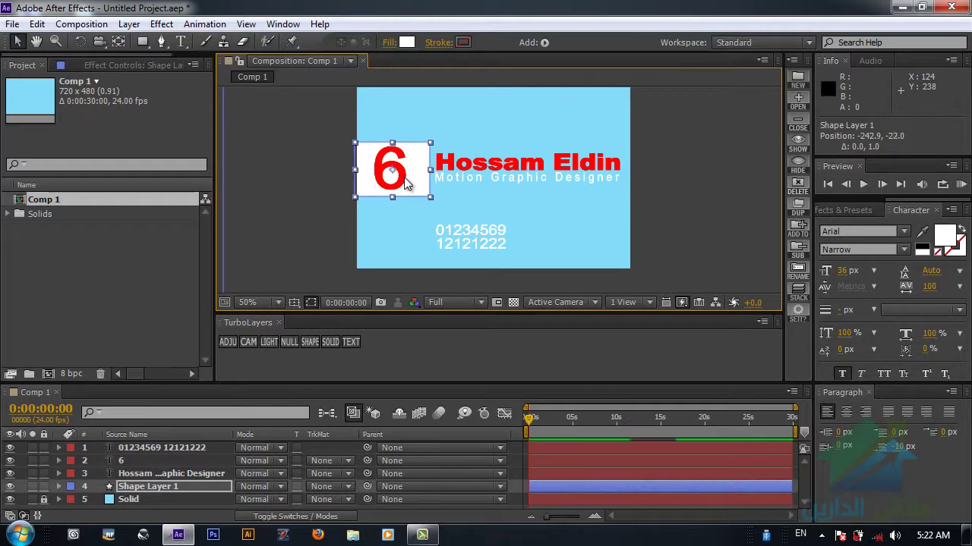
pyautogui.click(406, 235)
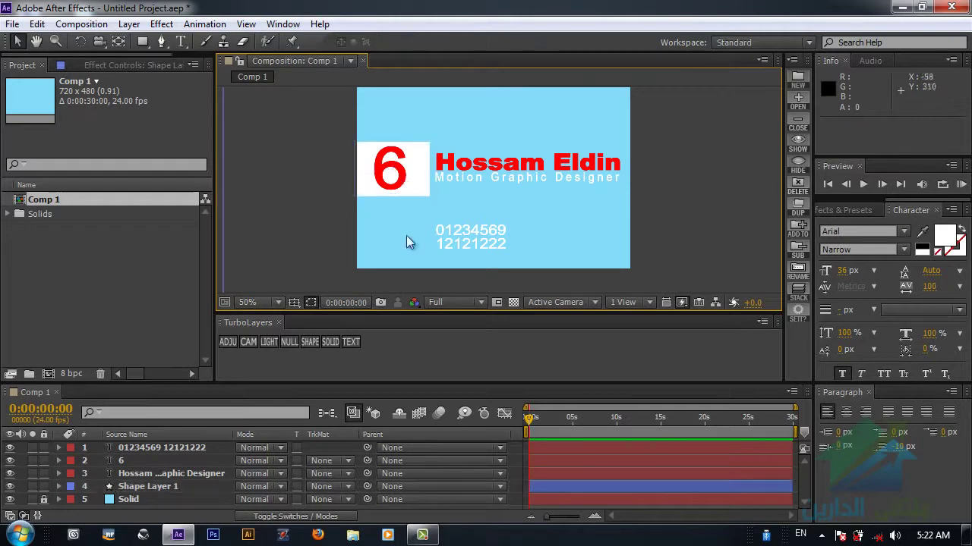
pyautogui.click(424, 190)
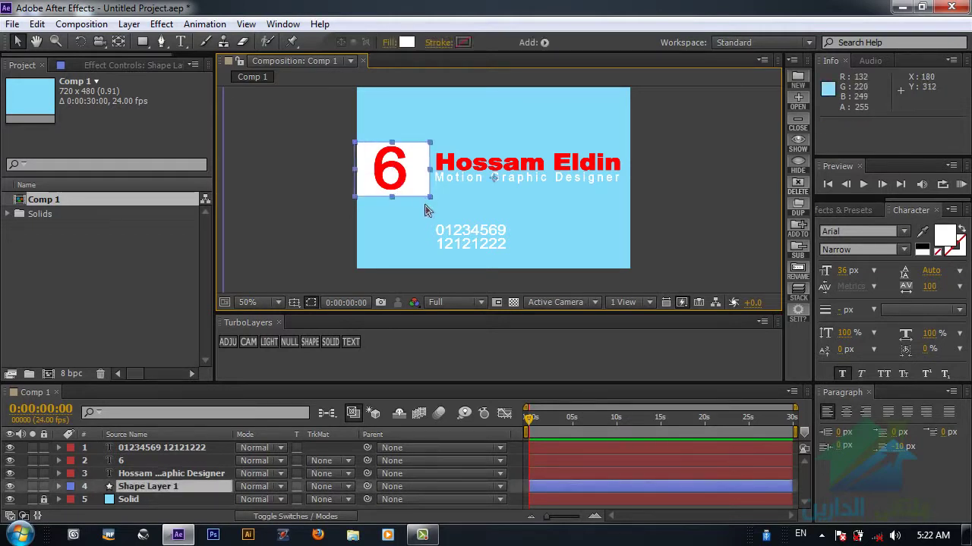
# Step: Duplicate the white box, then stretch and position the copy behind the name text
pyautogui.hotkey('ctrl', 'd')
pyautogui.moveTo(408, 176)
pyautogui.mouseDown()
pyautogui.moveTo(614, 176)
pyautogui.moveTo(426, 175)
pyautogui.mouseUp()
pyautogui.moveTo(577, 174)
pyautogui.mouseDown()
pyautogui.moveTo(607, 174)
pyautogui.moveTo(567, 174)
pyautogui.mouseUp()
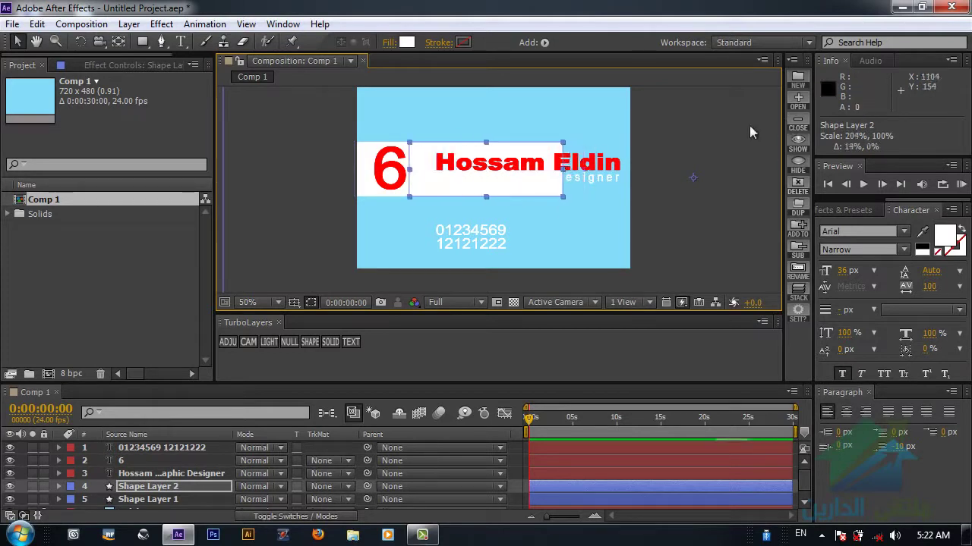
pyautogui.click(119, 42)
pyautogui.moveTo(478, 177); pyautogui.dragTo(484, 168)
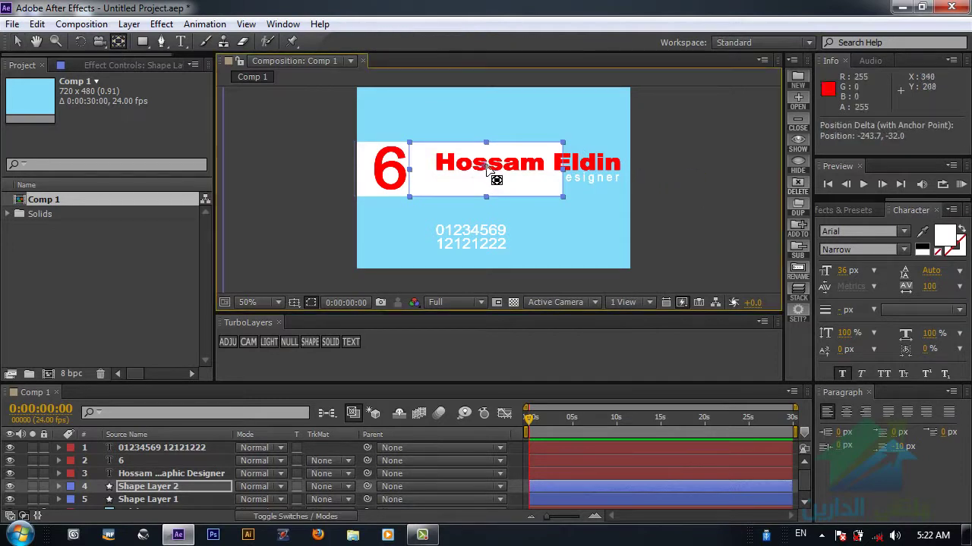
pyautogui.press('v')
pyautogui.moveTo(563, 173)
pyautogui.mouseDown()
pyautogui.moveTo(523, 178)
pyautogui.moveTo(561, 169)
pyautogui.moveTo(548, 167)
pyautogui.mouseUp()
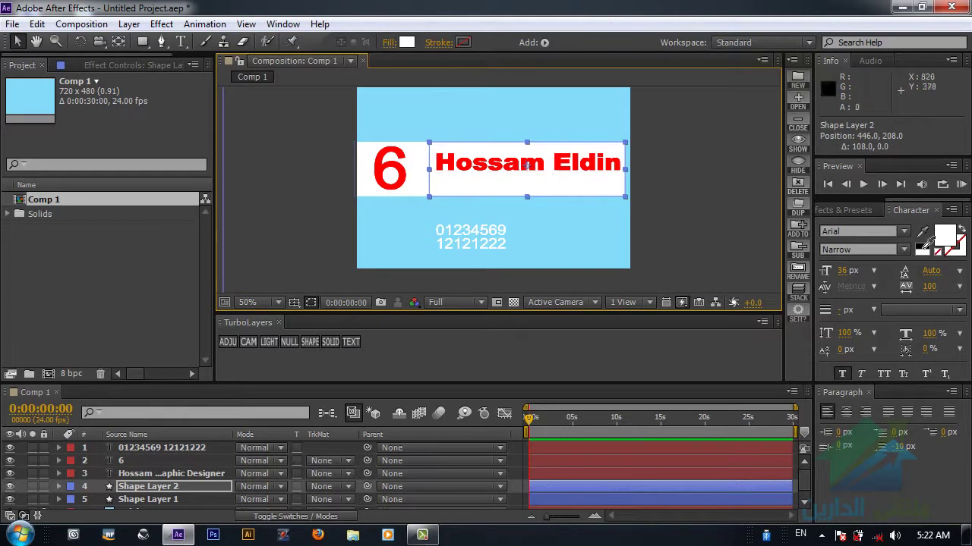
# Step: Fill the copied box black to form the title bar
pyautogui.click(407, 41)
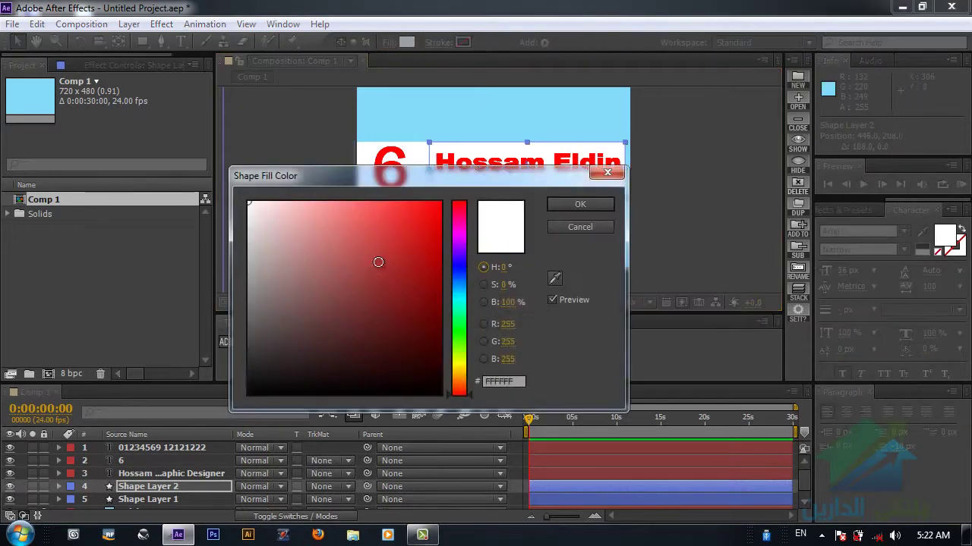
pyautogui.click(550, 205)
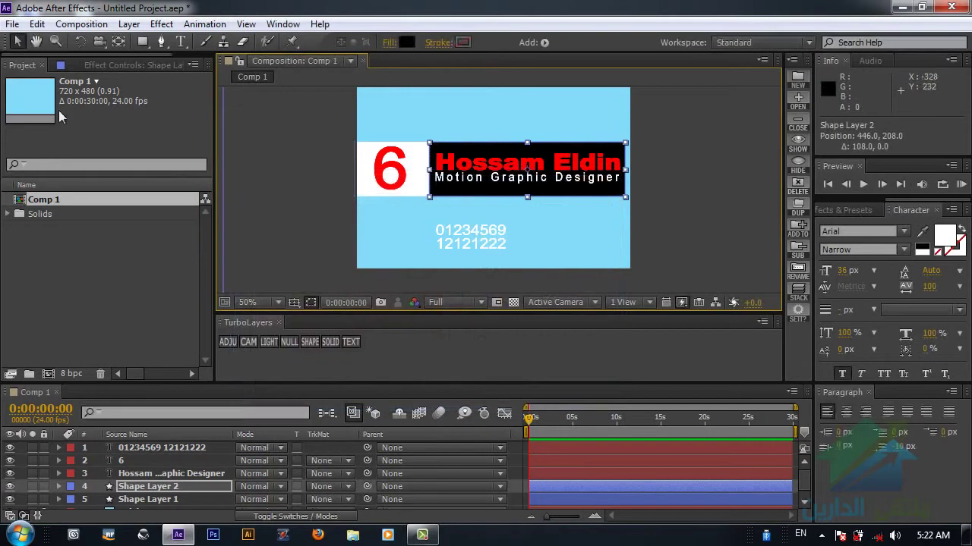
pyautogui.click(319, 243)
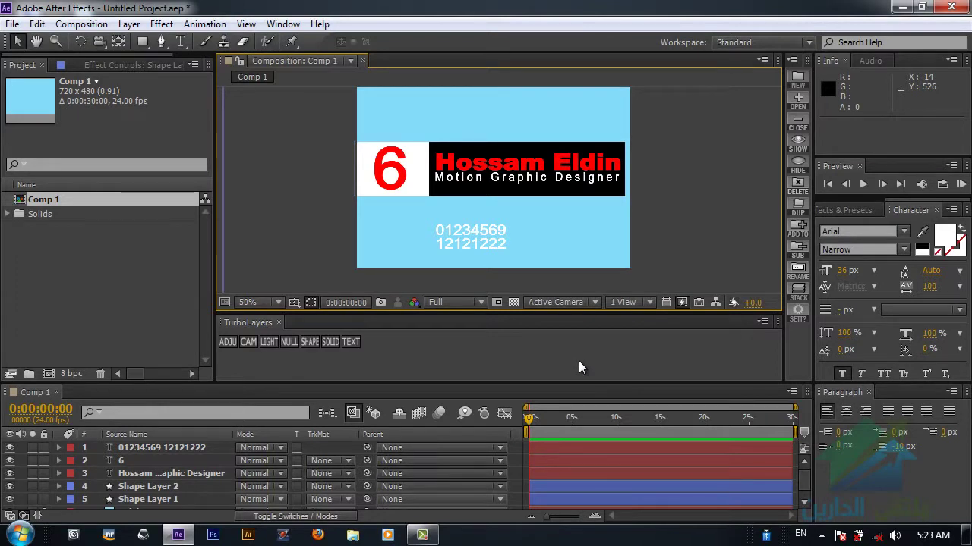
# Step: Widen the black bar slightly to the right and nudge it down one pixel
pyautogui.moveTo(10, 486); pyautogui.dragTo(11, 500)
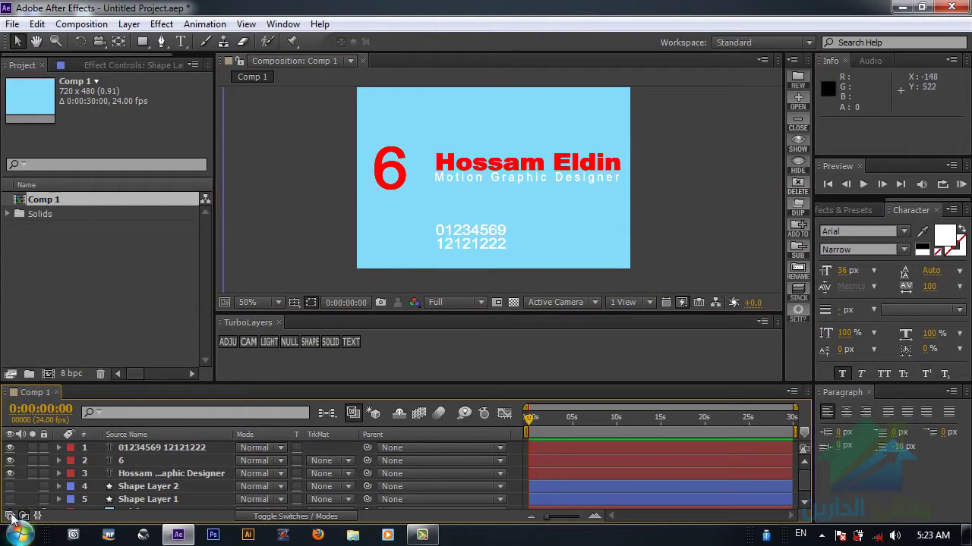
pyautogui.moveTo(9, 500); pyautogui.dragTo(10, 486)
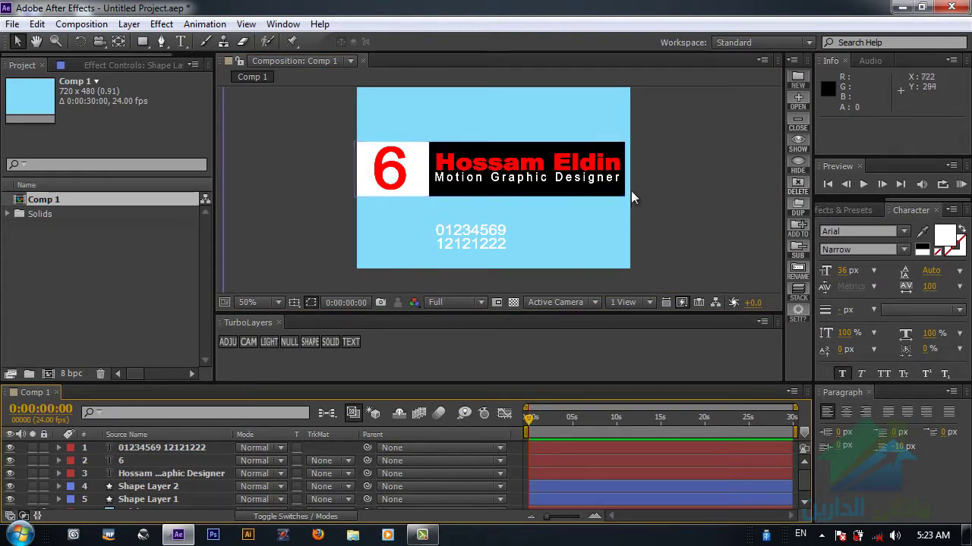
pyautogui.click(624, 168)
pyautogui.moveTo(624, 168); pyautogui.dragTo(633, 168)
pyautogui.press('Left')
pyautogui.press('Right')
pyautogui.press('Down')
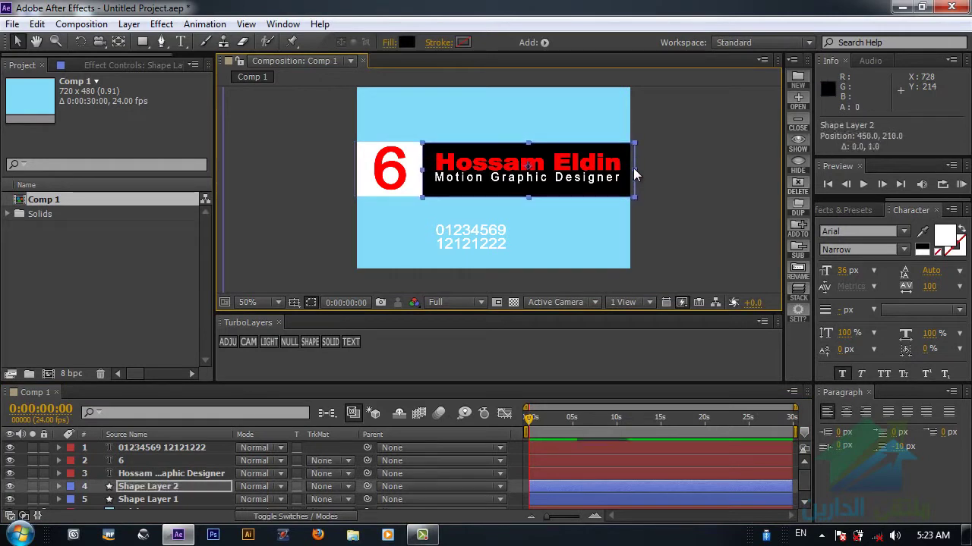
pyautogui.click(736, 249)
# Step: Nudge the title text left to centre it, and shift the numbers block up and left
pyautogui.click(470, 164)
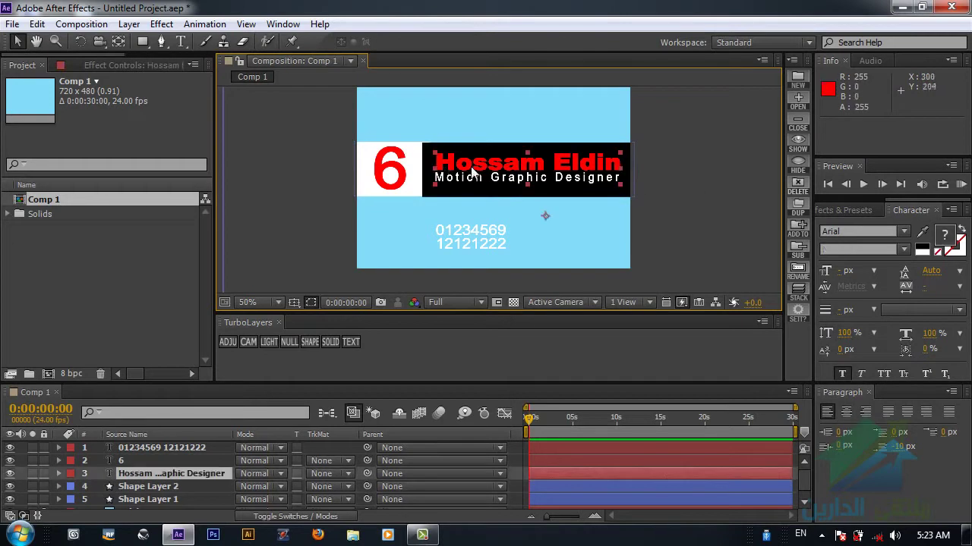
pyautogui.hotkey('shift', 'Left')
pyautogui.press('Left')
pyautogui.press('Left')
pyautogui.hotkey('shift', 'Left')
pyautogui.hotkey('shift', 'Left')
pyautogui.press('Right')
pyautogui.press('Right')
pyautogui.press('Right')
pyautogui.press('Right')
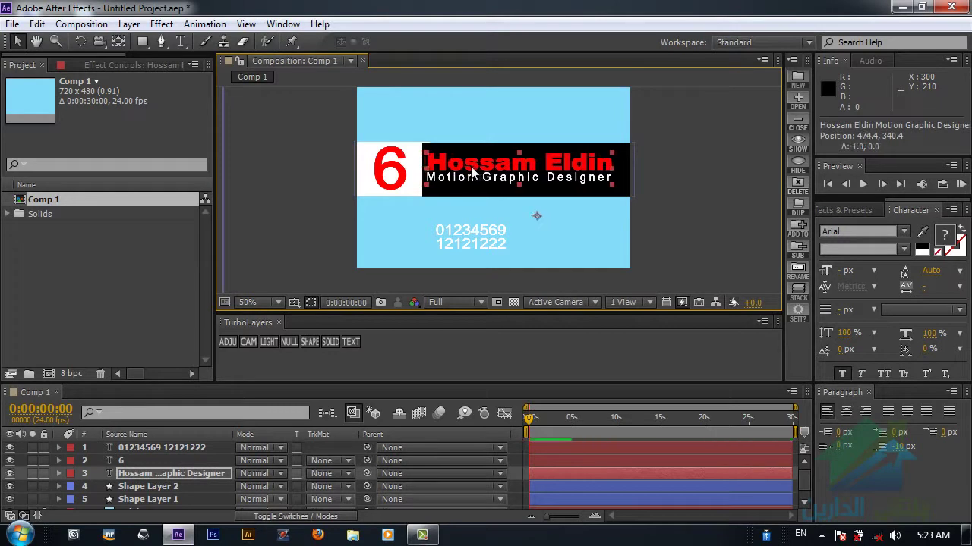
pyautogui.press('Right')
pyautogui.press('Right')
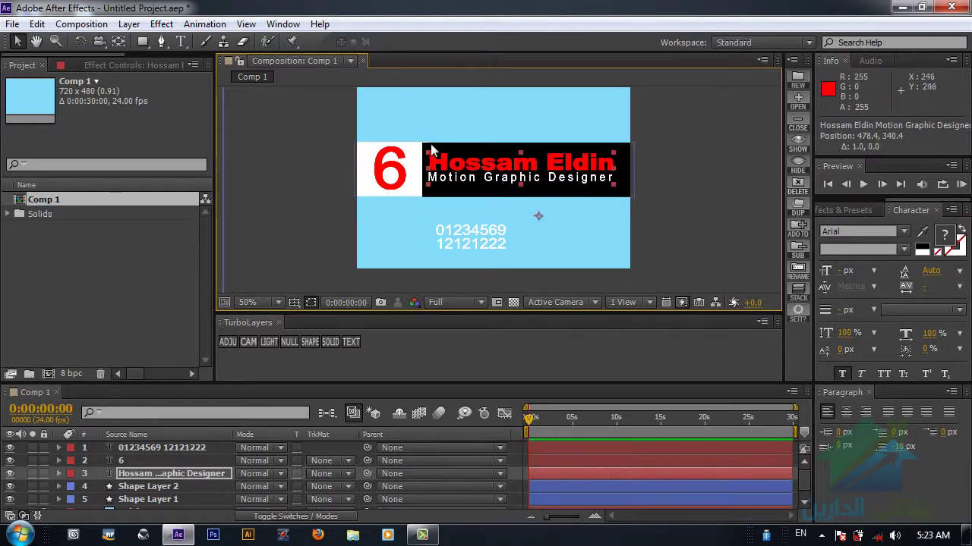
pyautogui.click(448, 241)
pyautogui.moveTo(448, 241)
pyautogui.mouseDown()
pyautogui.moveTo(438, 199)
pyautogui.moveTo(434, 242)
pyautogui.mouseUp()
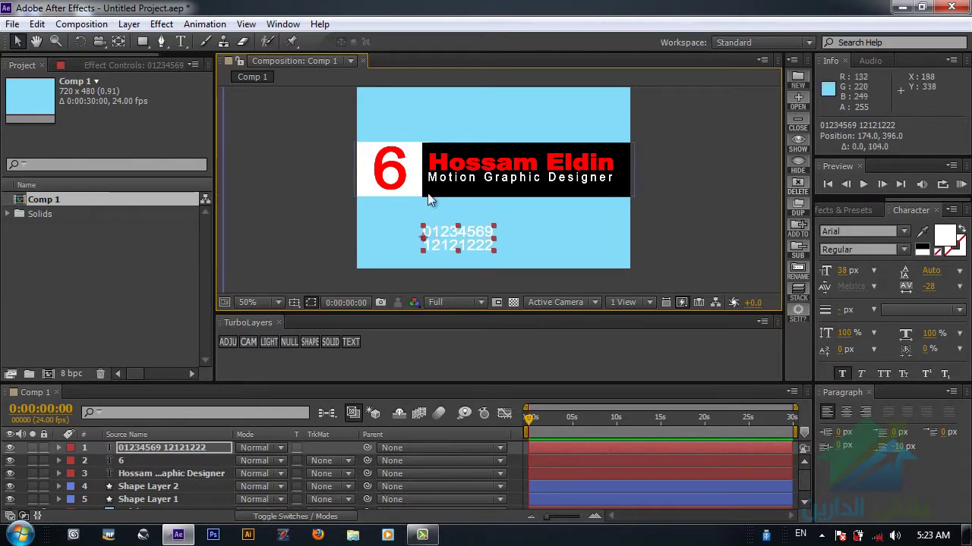
# Step: Deselect the numbers text and minimise After Effects to reveal the Windows desktop
pyautogui.click(679, 215)
pyautogui.moveTo(435, 536)
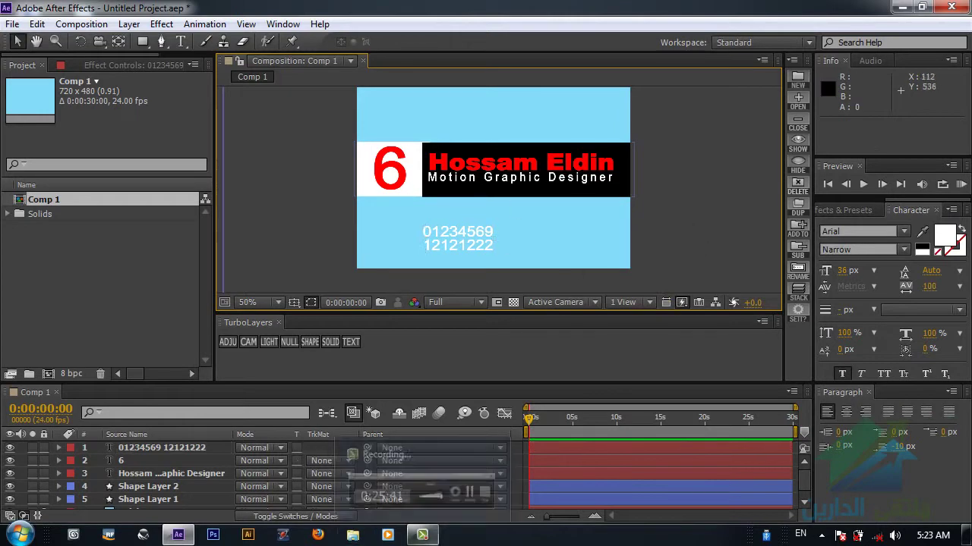
pyautogui.click(427, 536)
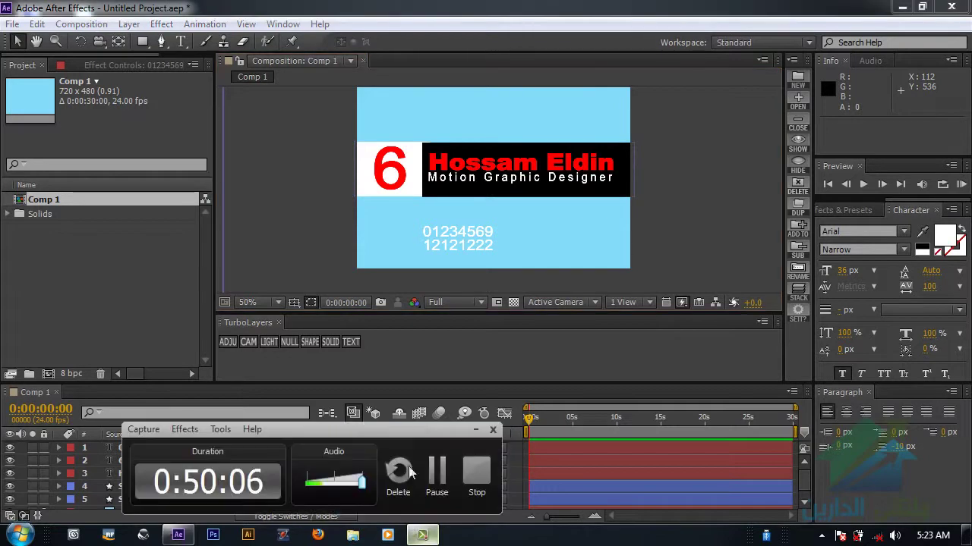
pyautogui.click(475, 430)
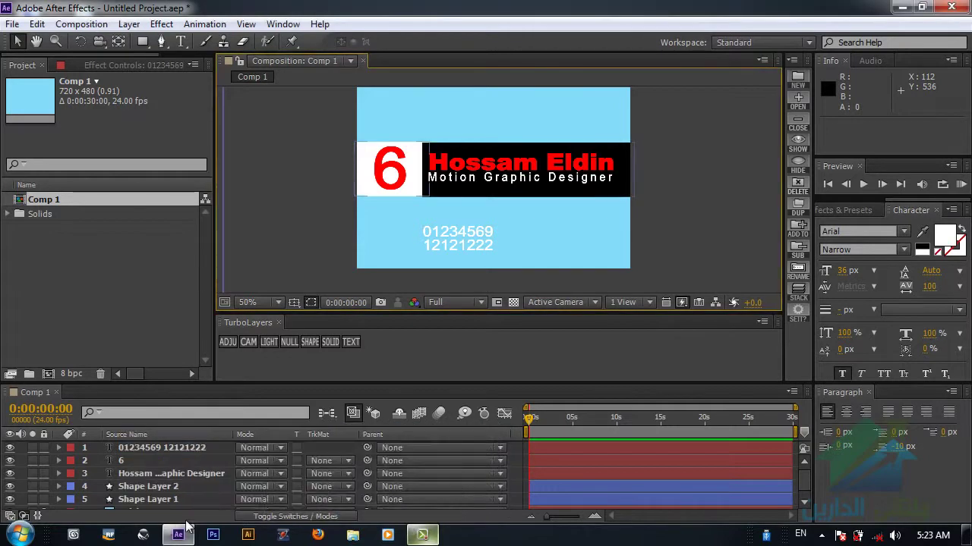
pyautogui.click(179, 536)
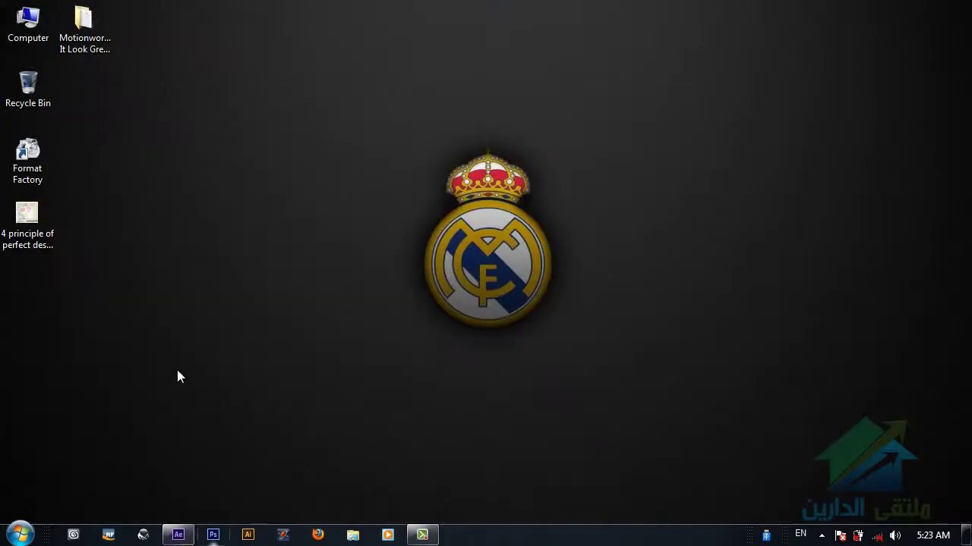